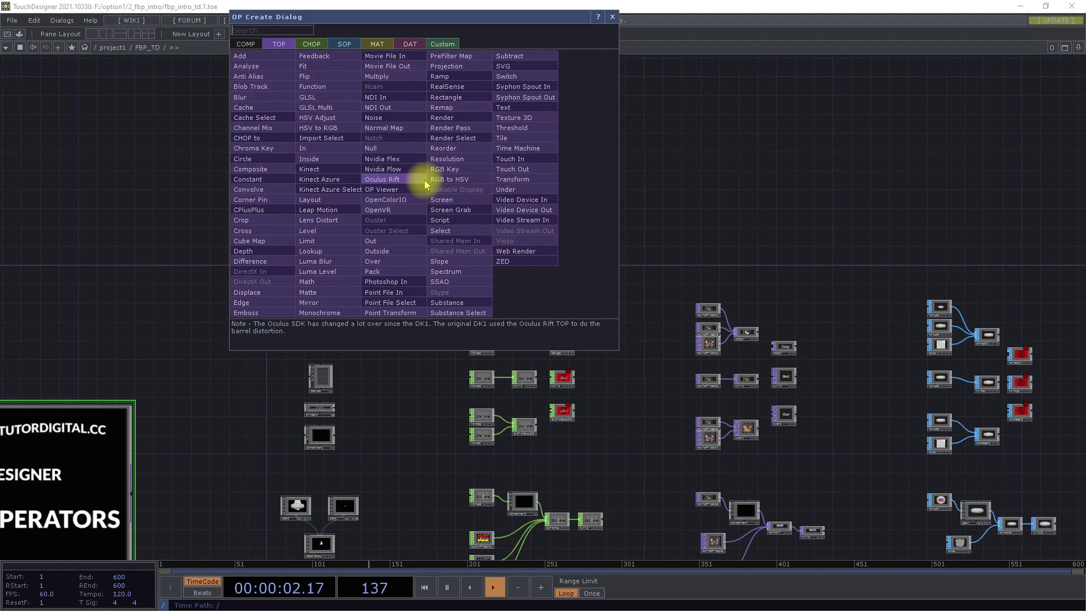
# - Browse the CHOP, SOP, MAT, DAT and Custom operator families in the operator creation dialog
pyautogui.click(311, 44)
pyautogui.click(346, 43)
pyautogui.click(378, 43)
pyautogui.click(408, 43)
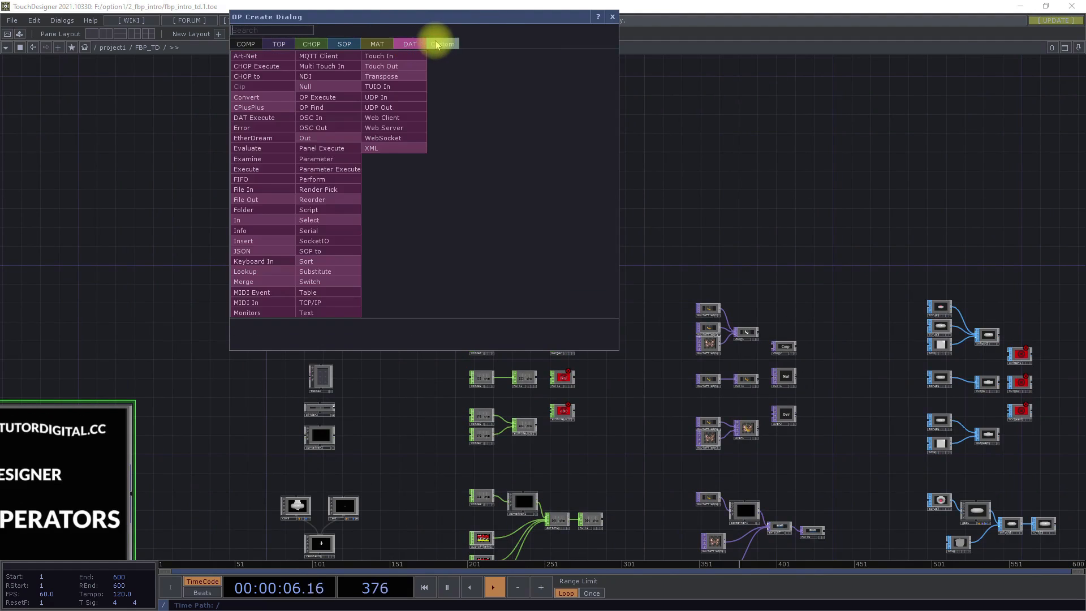
pyautogui.click(443, 43)
# - Bring up the operator creation dialog from different empty spots in the network and close it
pyautogui.doubleClick(649, 172)
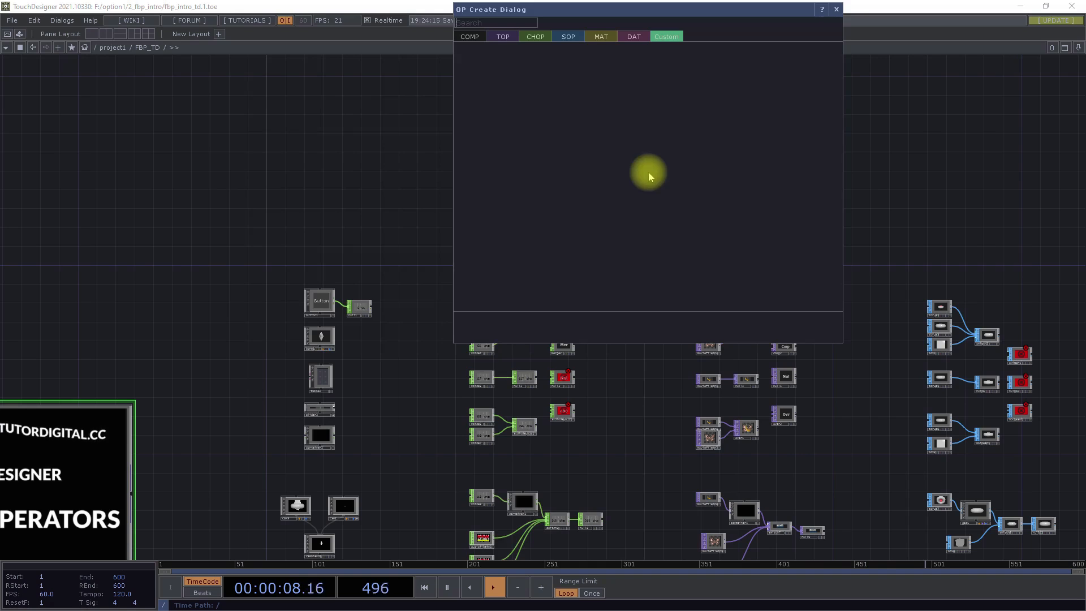
pyautogui.doubleClick(970, 186)
pyautogui.doubleClick(610, 192)
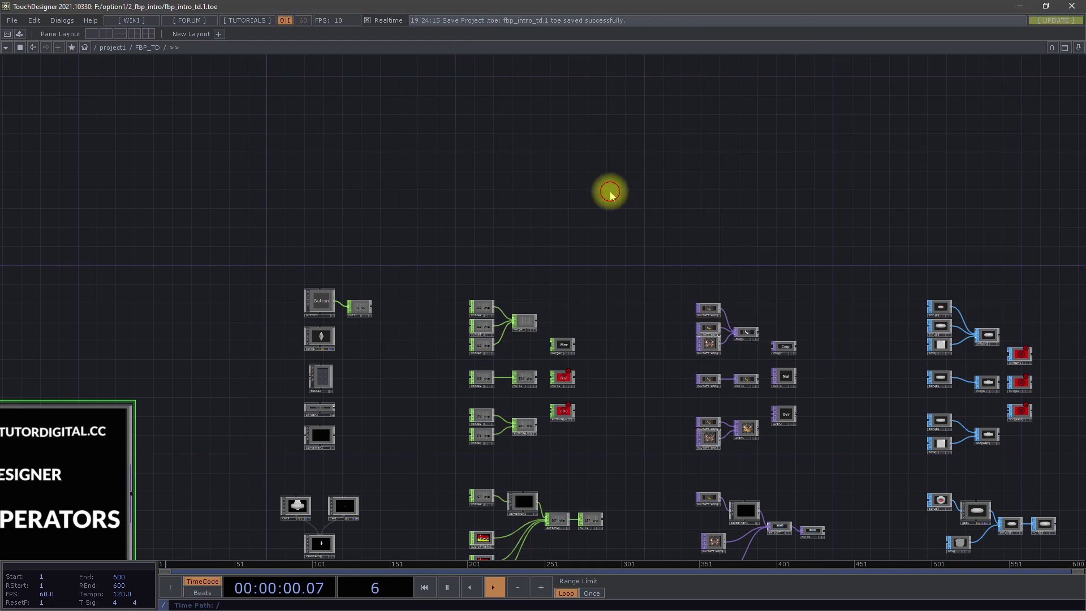
pyautogui.click(378, 184)
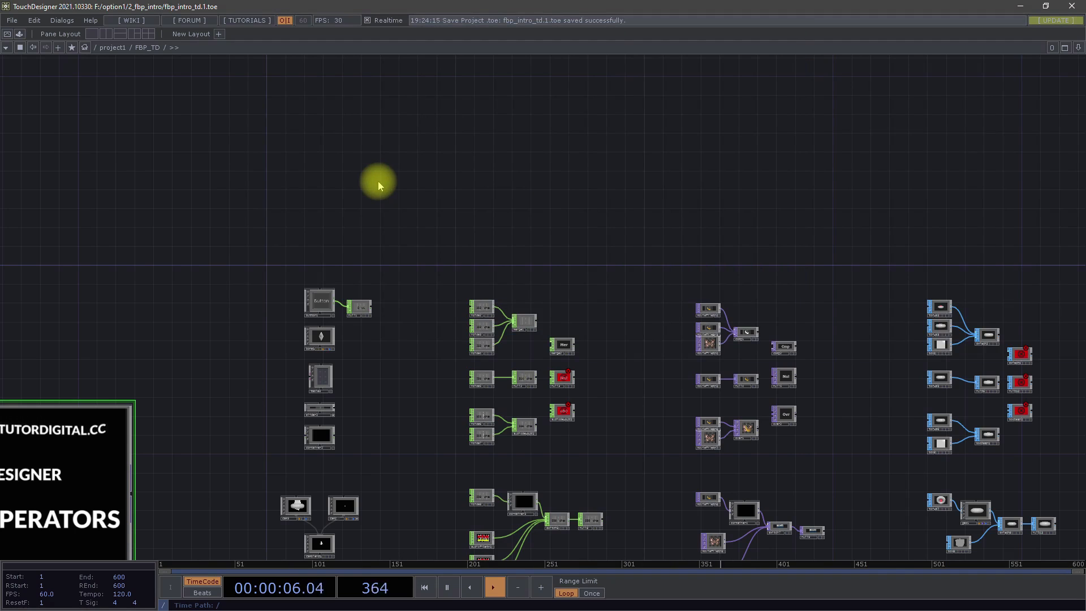
# - Reopen the operator creation dialog and go through the COMP, TOP, CHOP, SOP and Custom families
pyautogui.press('Tab')
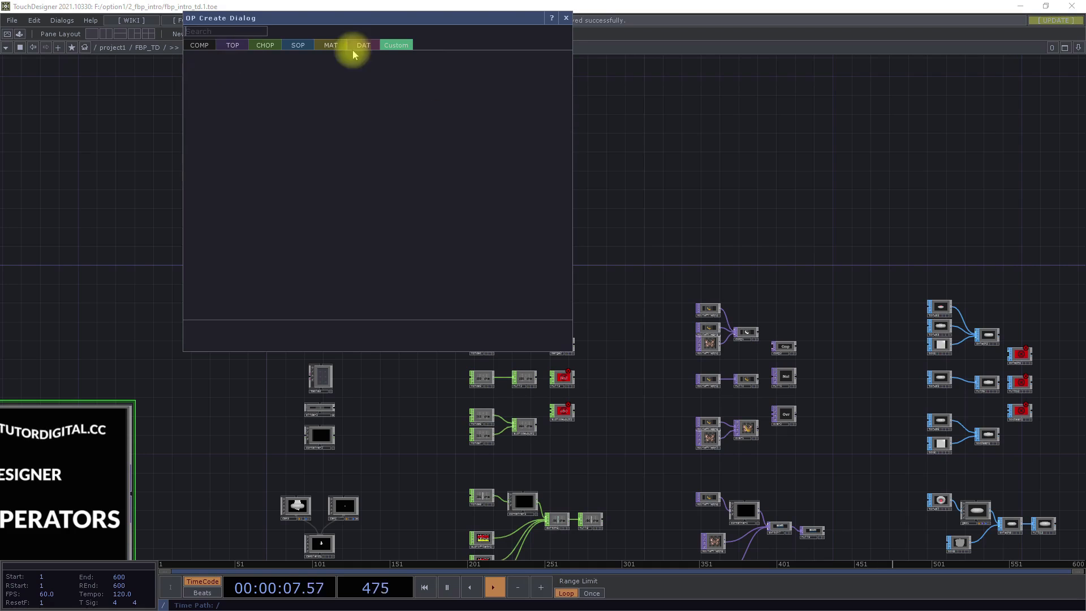
pyautogui.click(197, 46)
pyautogui.click(241, 45)
pyautogui.click(265, 46)
pyautogui.click(298, 47)
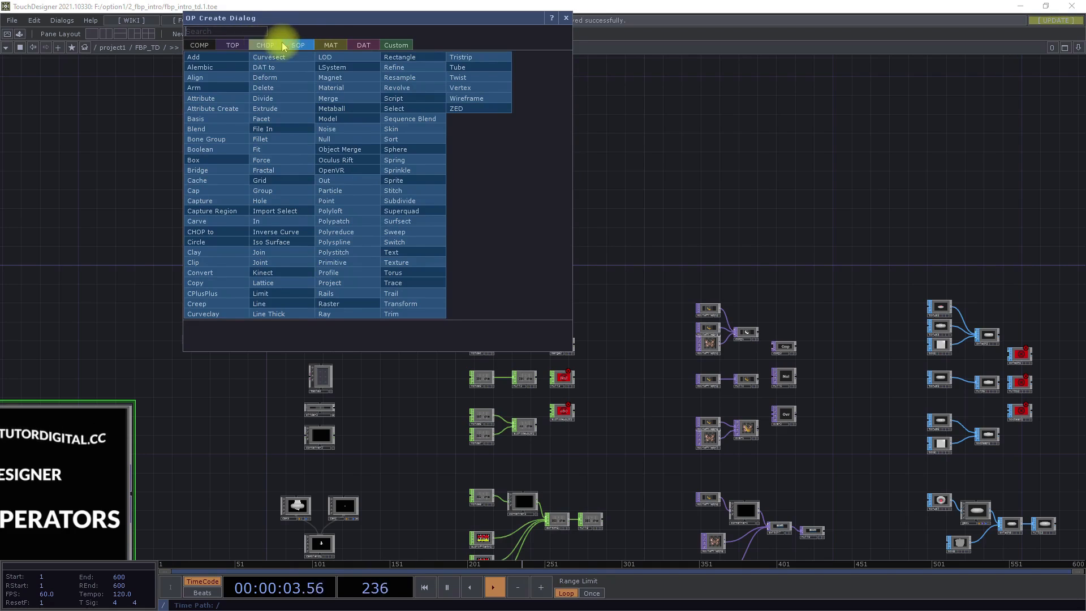
pyautogui.click(395, 46)
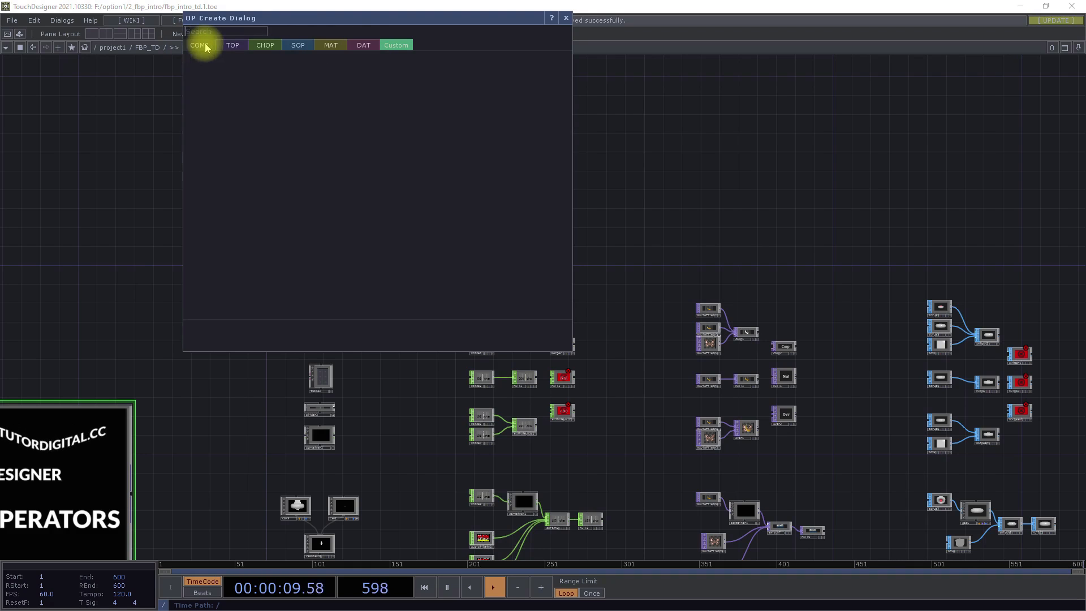
# - Move the operator creation dialog toward the middle of the network, list the COMP operators and close it
pyautogui.moveTo(368, 18); pyautogui.dragTo(609, 109)
pyautogui.click(443, 140)
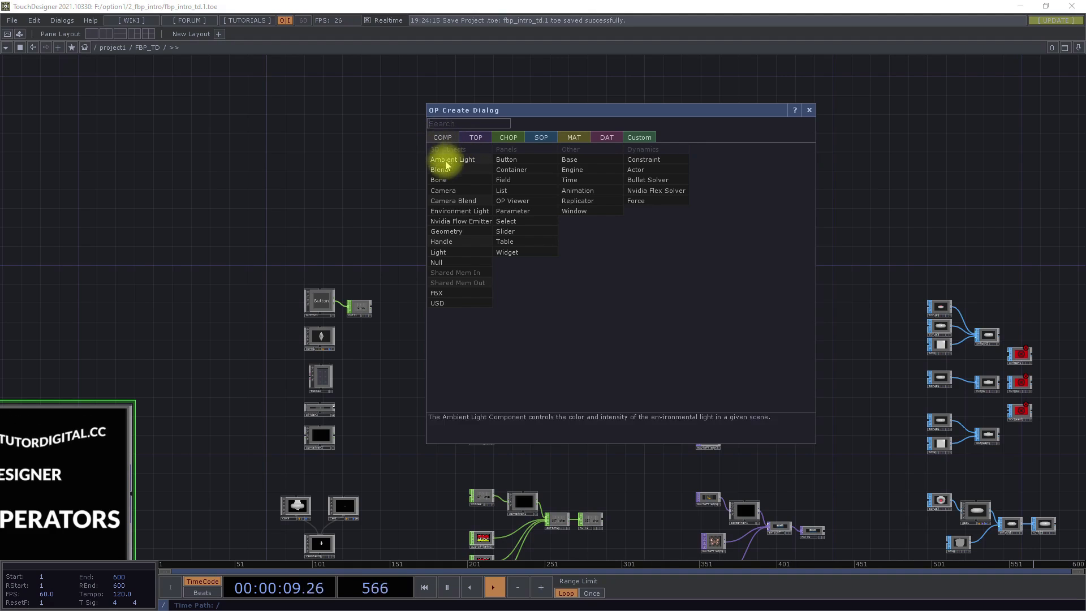
pyautogui.click(366, 242)
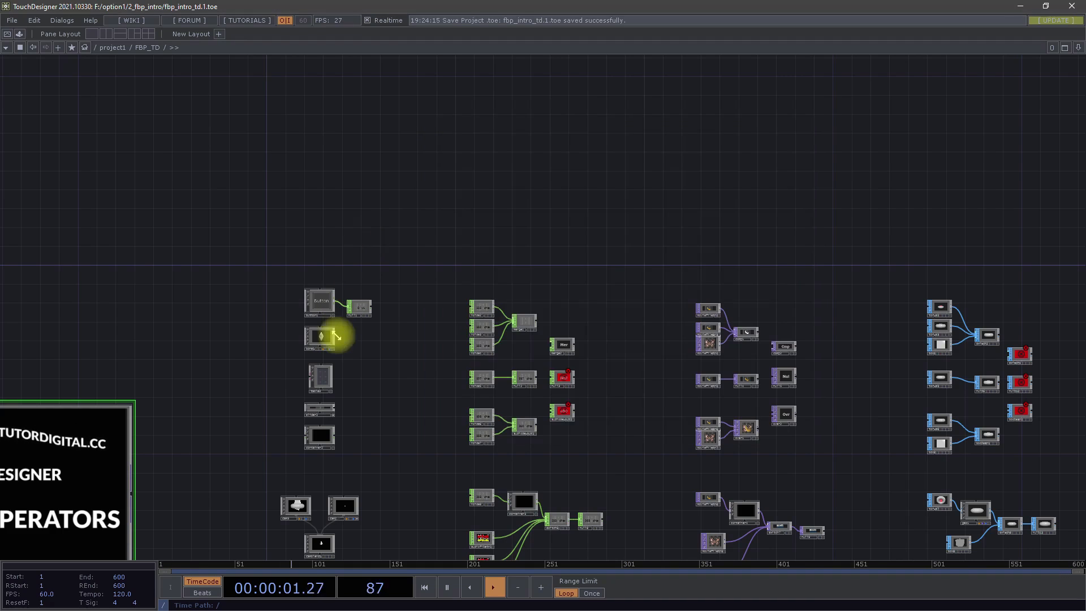
# - Look inside the bone1 component's internal network and return to the FBP_TD network
pyautogui.scroll(4, 320, 338)
pyautogui.scroll(3, 319, 337)
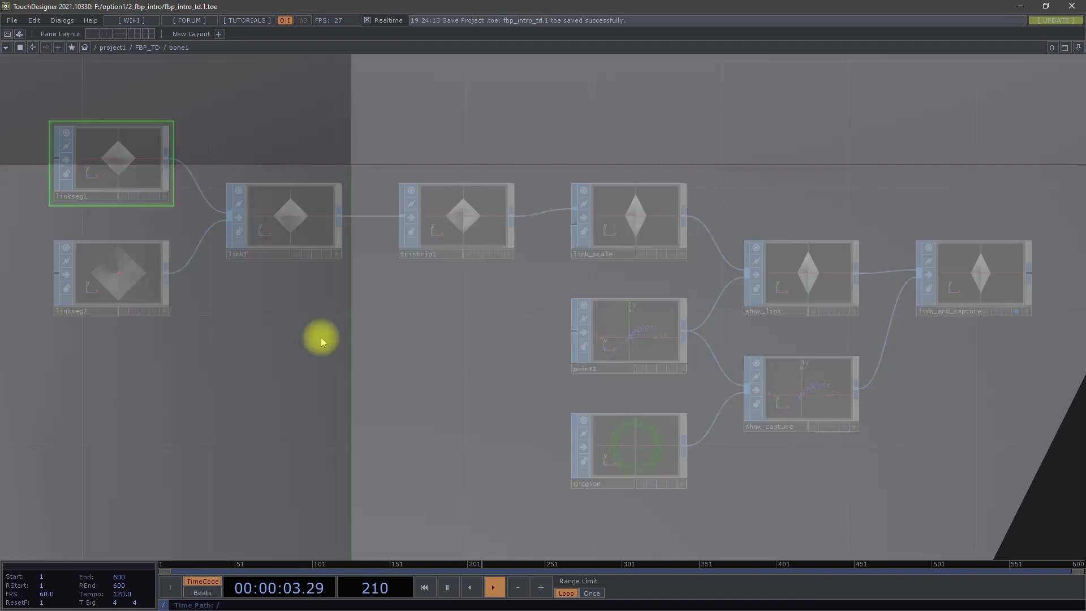
pyautogui.scroll(-2, 321, 337)
pyautogui.scroll(-6, 321, 337)
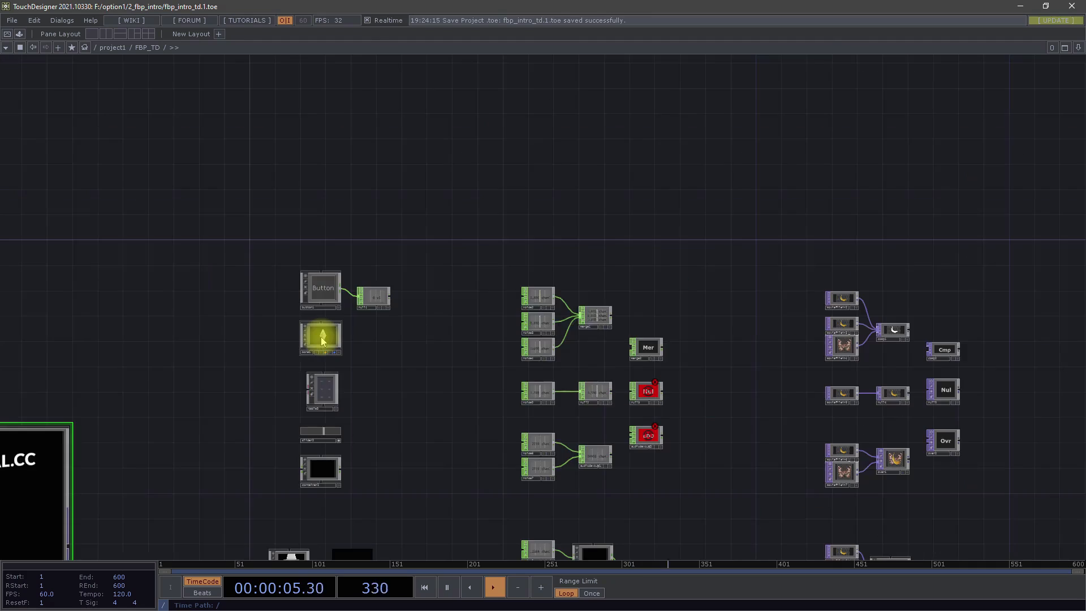
pyautogui.moveTo(349, 366); pyautogui.dragTo(336, 352)
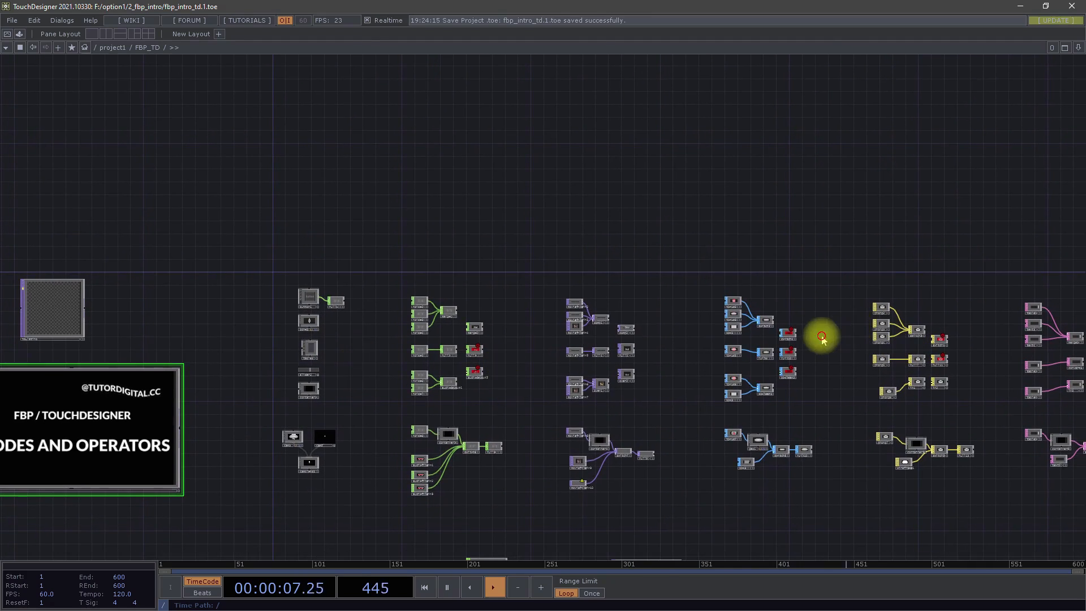
# - Survey the example networks of the operator families, examining the noise and merge CHOP nodes up close
pyautogui.moveTo(822, 337); pyautogui.dragTo(669, 307)
pyautogui.scroll(10, 262, 272)
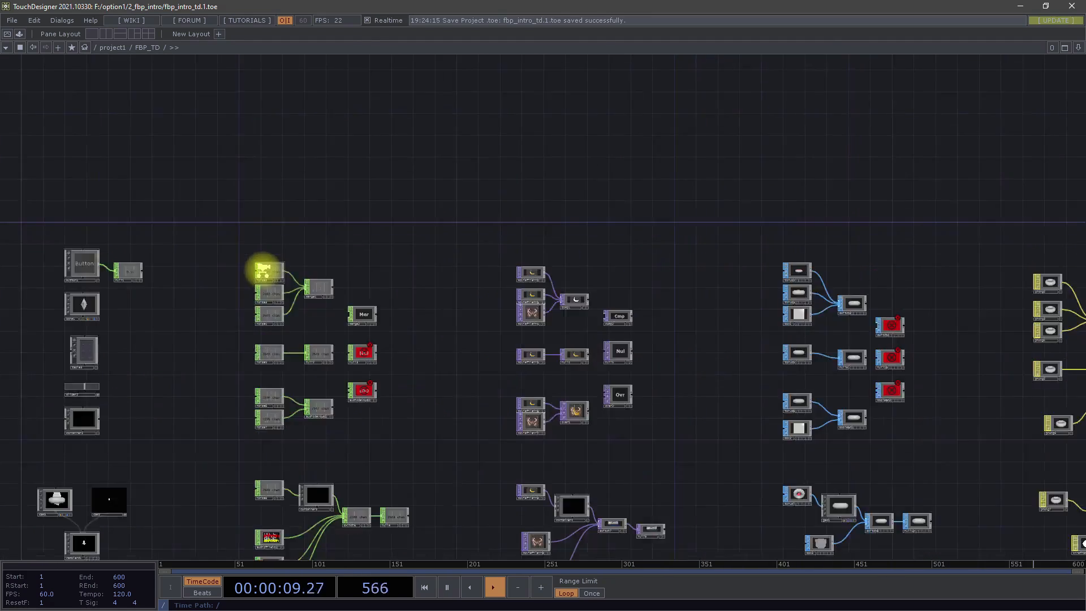
pyautogui.scroll(-8, 267, 273)
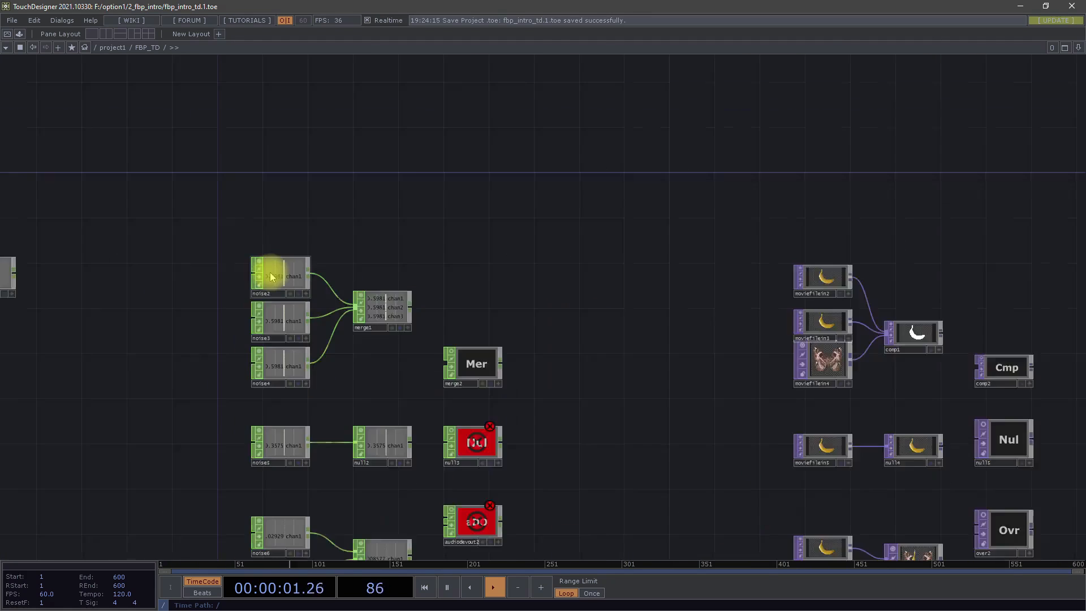
pyautogui.press('h')
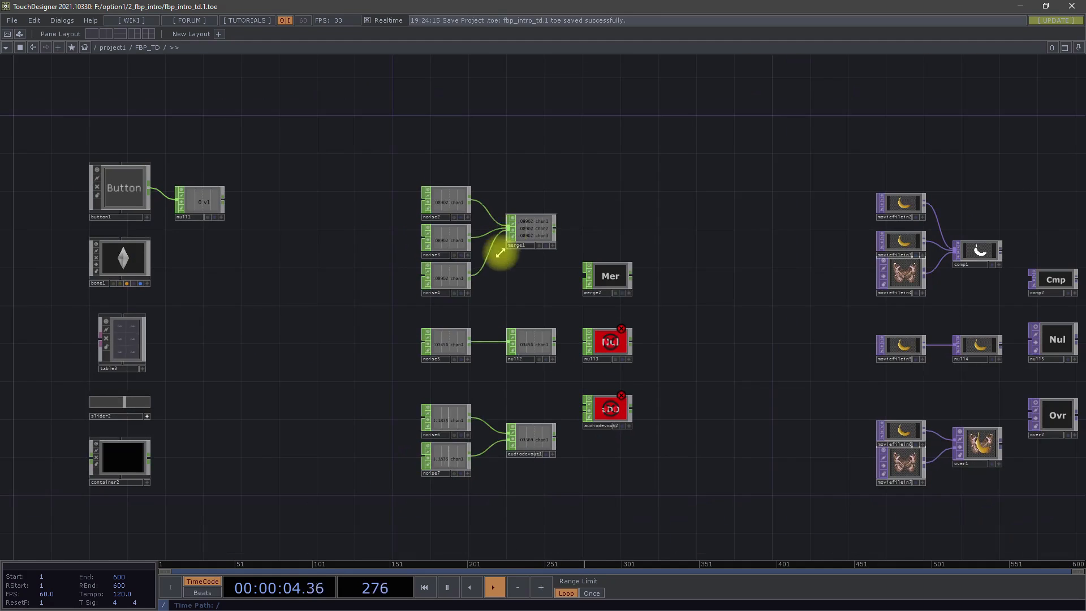
pyautogui.scroll(4, 470, 223)
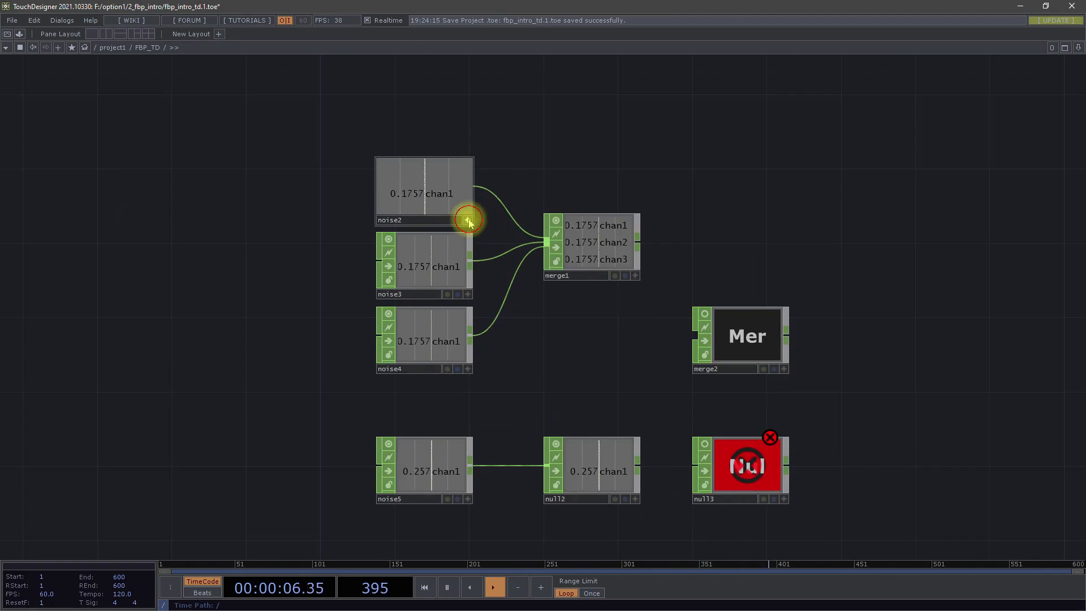
pyautogui.scroll(-3, 544, 342)
pyautogui.scroll(-5, 545, 339)
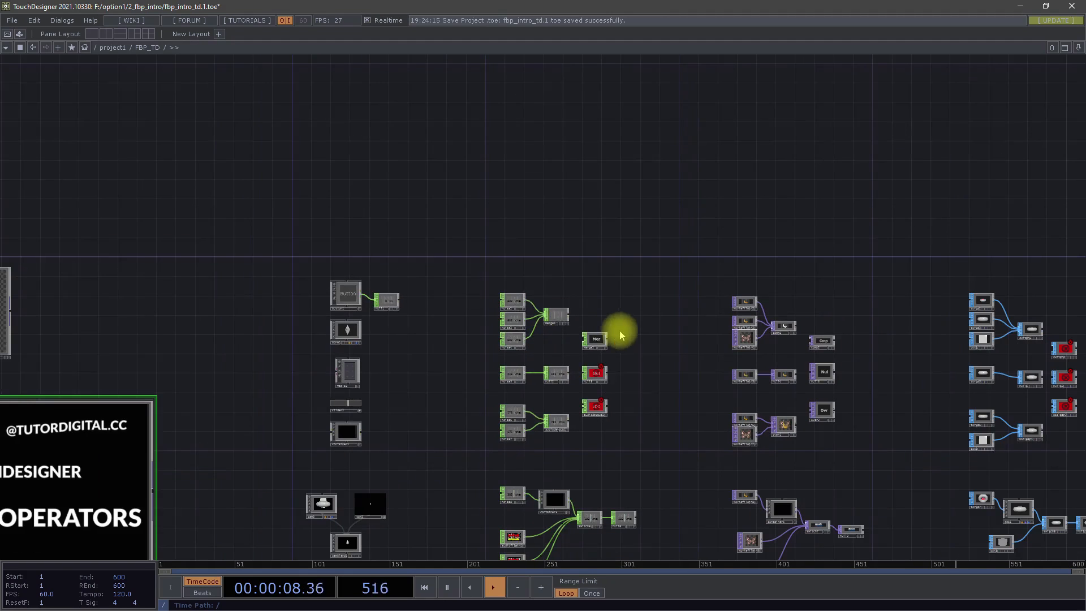
pyautogui.moveTo(617, 328); pyautogui.dragTo(620, 239)
pyautogui.moveTo(425, 328); pyautogui.dragTo(453, 315)
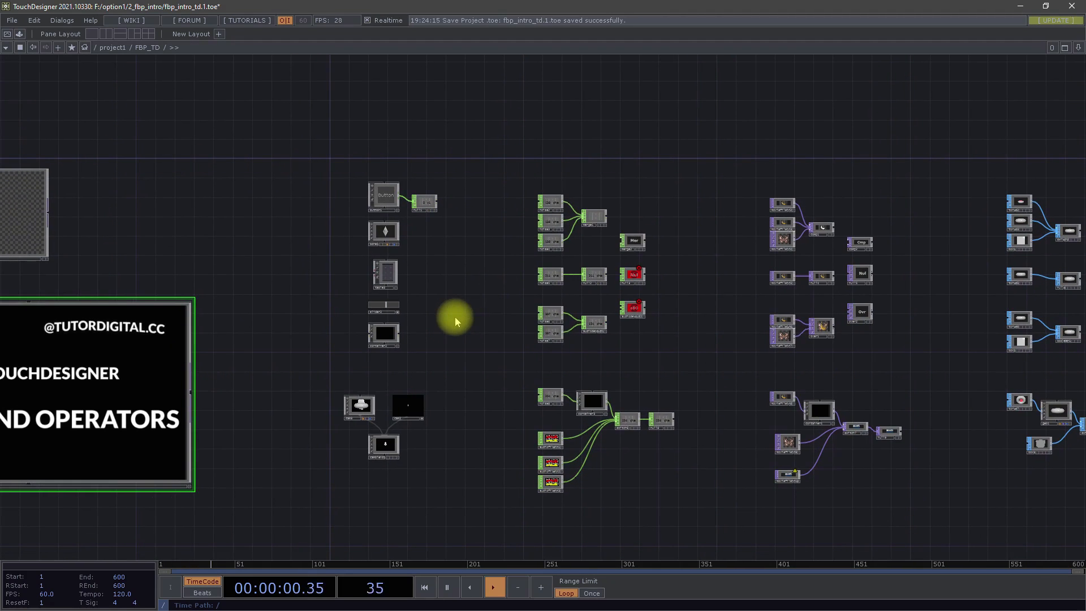
pyautogui.moveTo(645, 155); pyautogui.dragTo(580, 178)
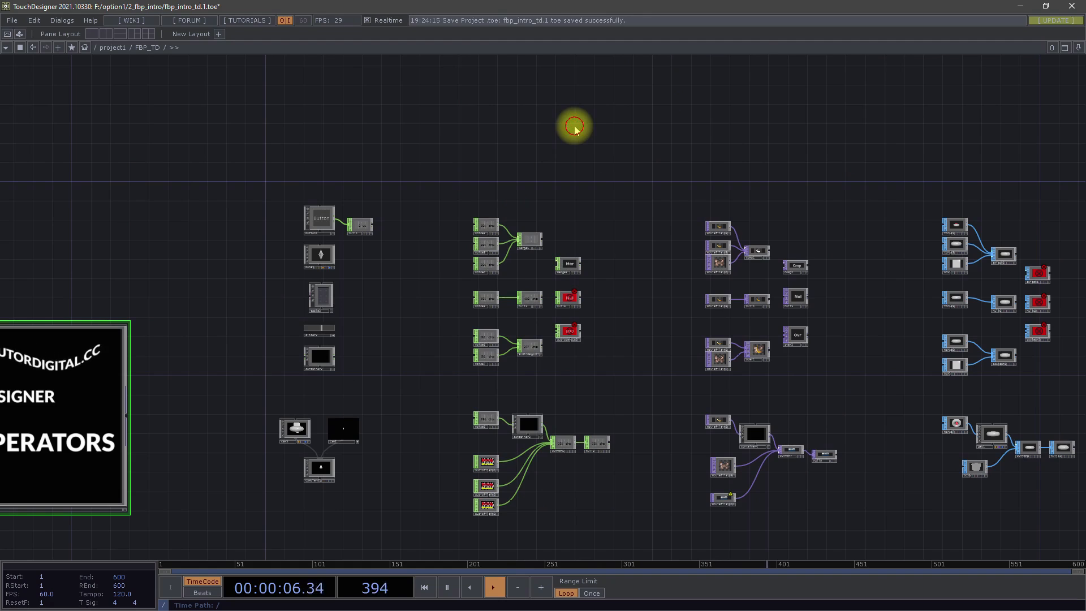
# - Review the COMP operators in the operator creation dialog and return to the example networks
pyautogui.press('Tab')
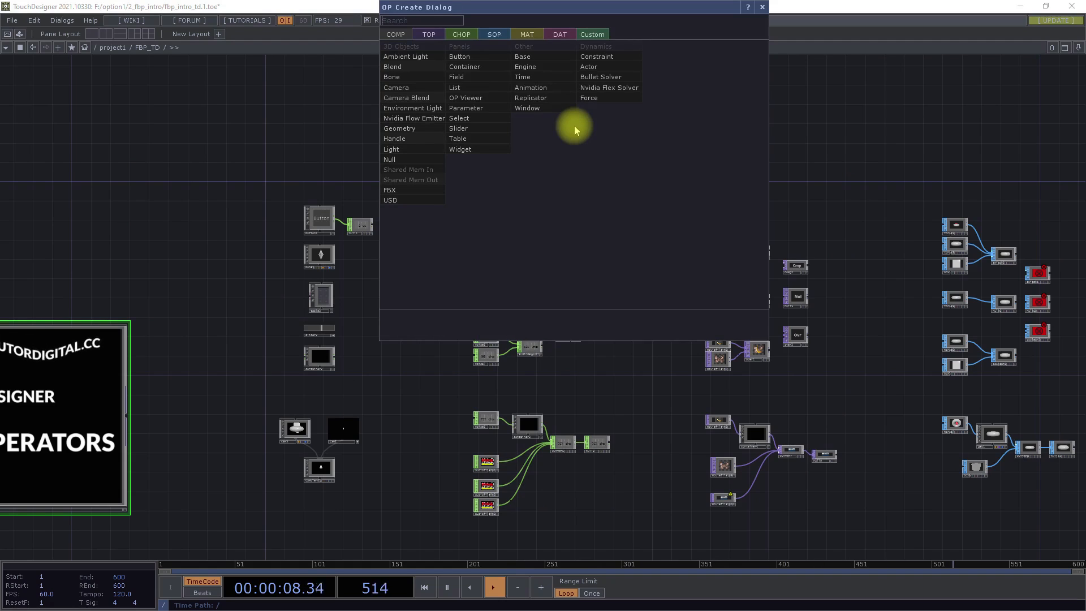
pyautogui.click(365, 160)
pyautogui.hotkey('ctrl', 's')
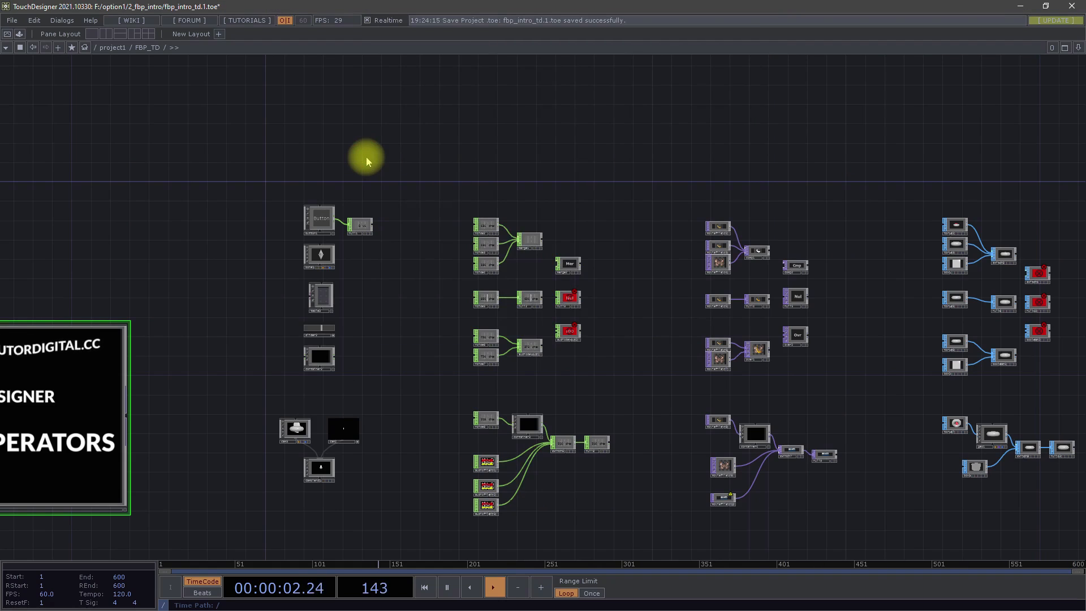
pyautogui.press('Tab')
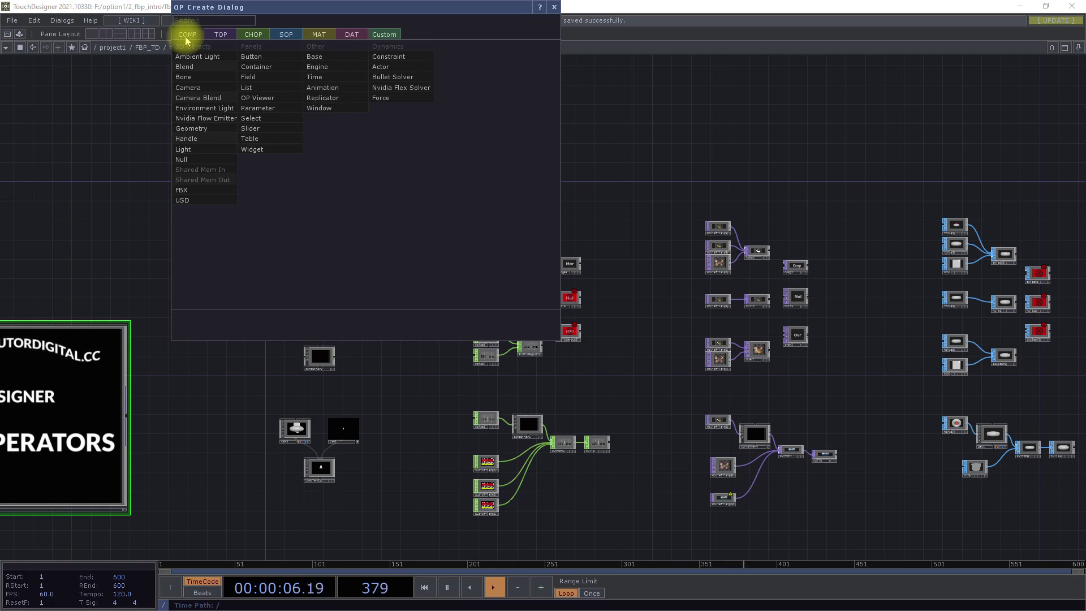
pyautogui.click(213, 438)
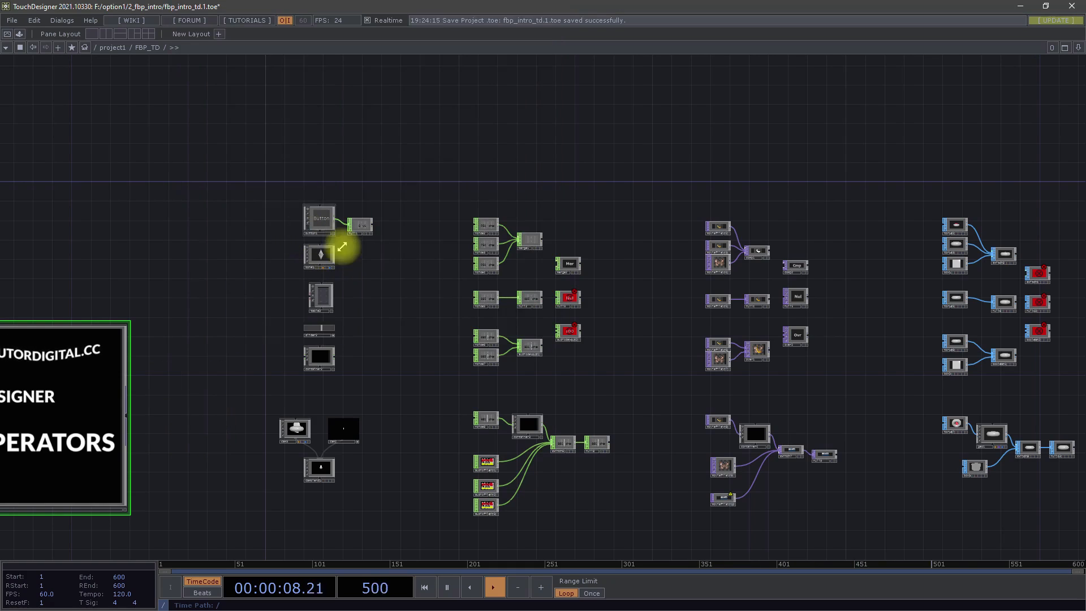
# - Select the button1 component connected to null1 and make its viewer active
pyautogui.moveTo(290, 173); pyautogui.dragTo(330, 160)
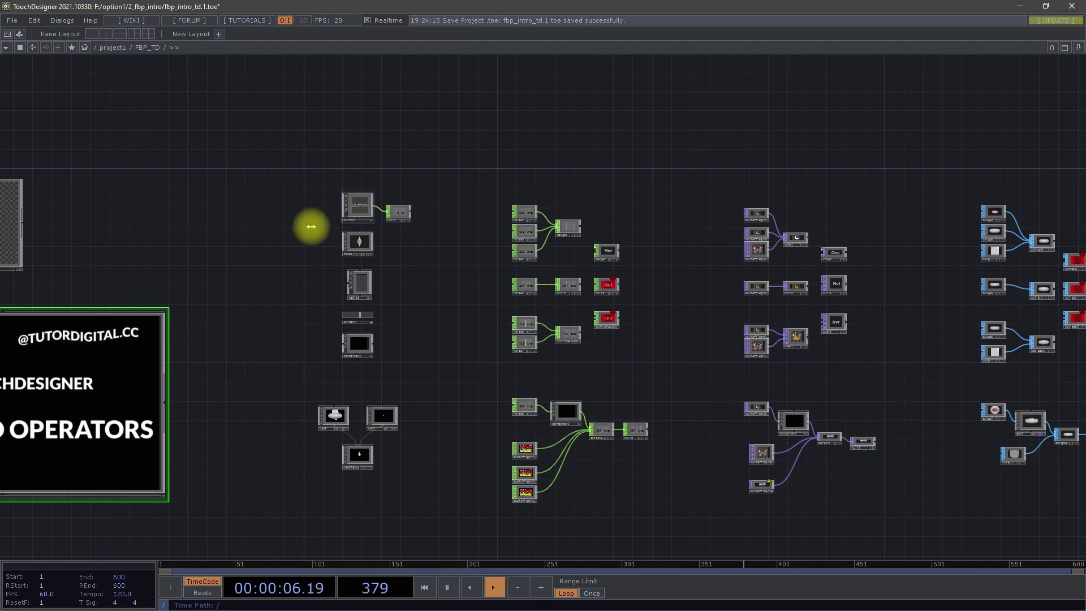
pyautogui.scroll(4, 337, 199)
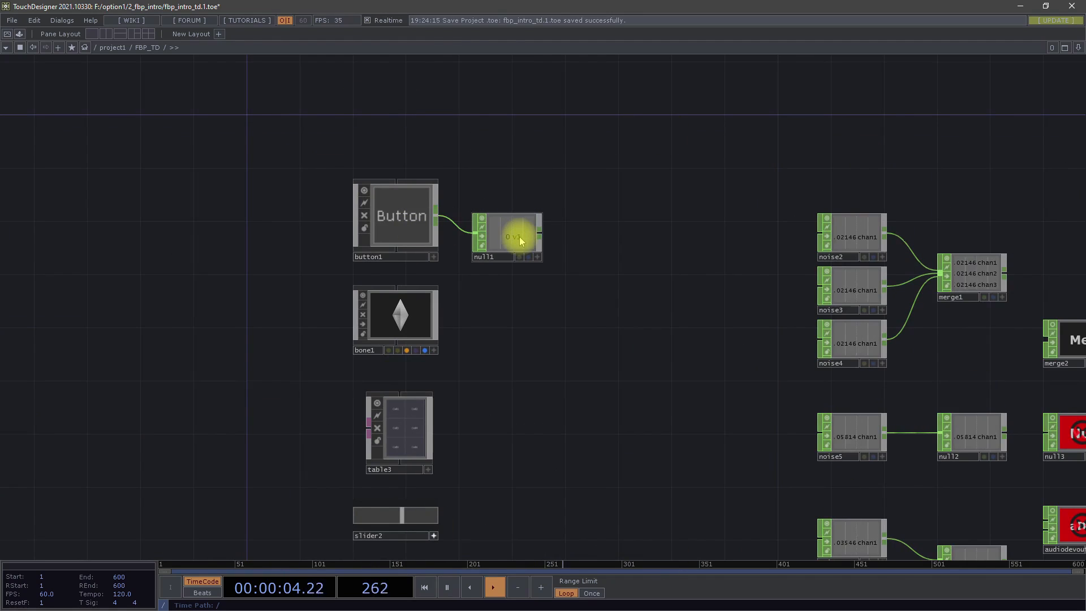
pyautogui.click(390, 224)
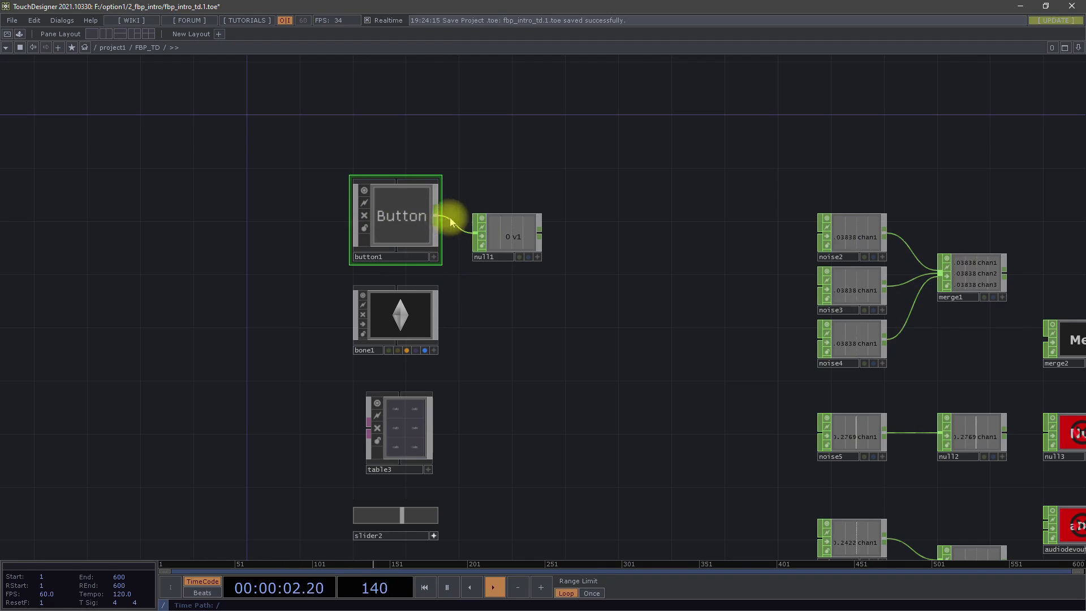
pyautogui.scroll(2, 451, 221)
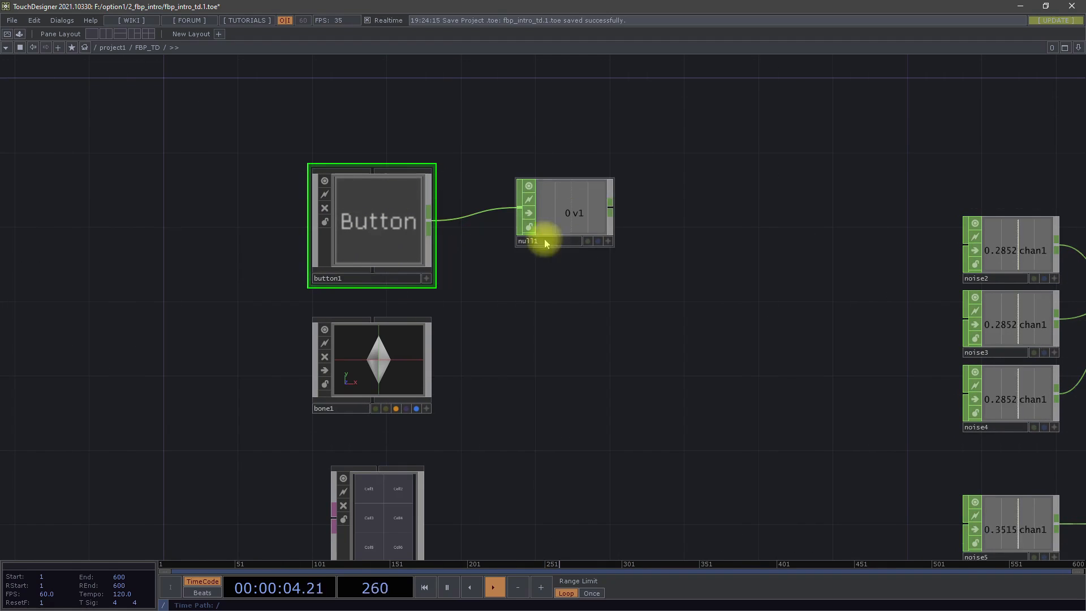
pyautogui.click(456, 275)
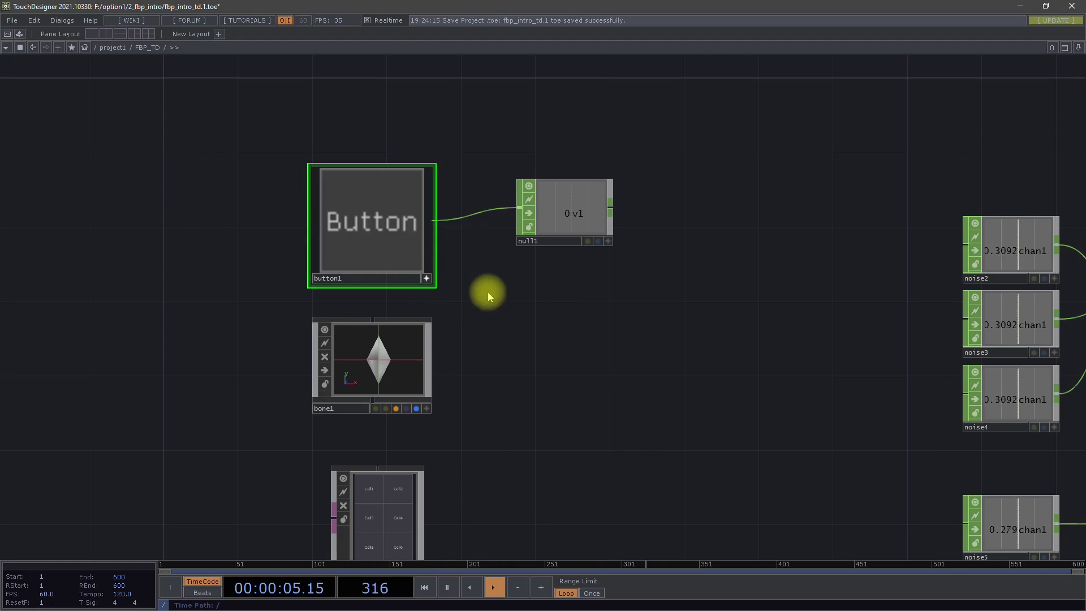
# - Toggle button1 on, off and on again, and deactivate its viewer
pyautogui.click(381, 231)
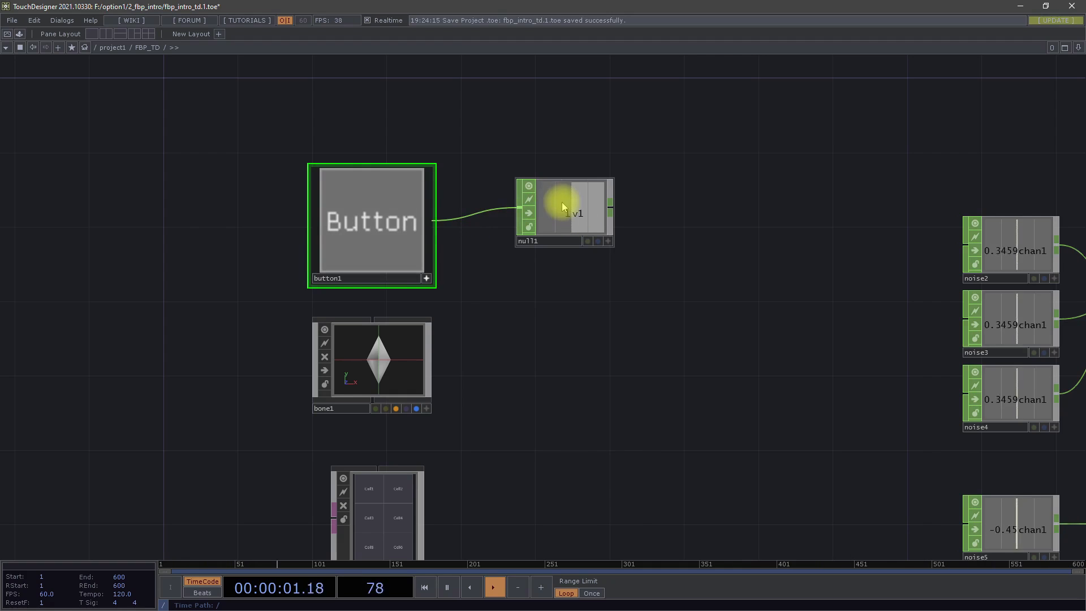
pyautogui.click(379, 230)
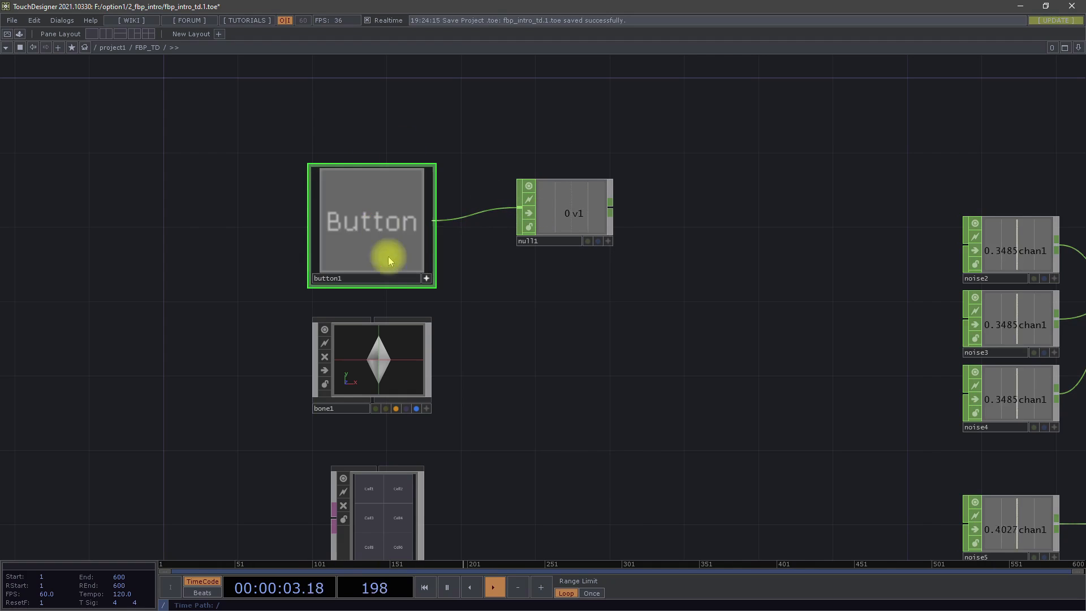
pyautogui.click(353, 249)
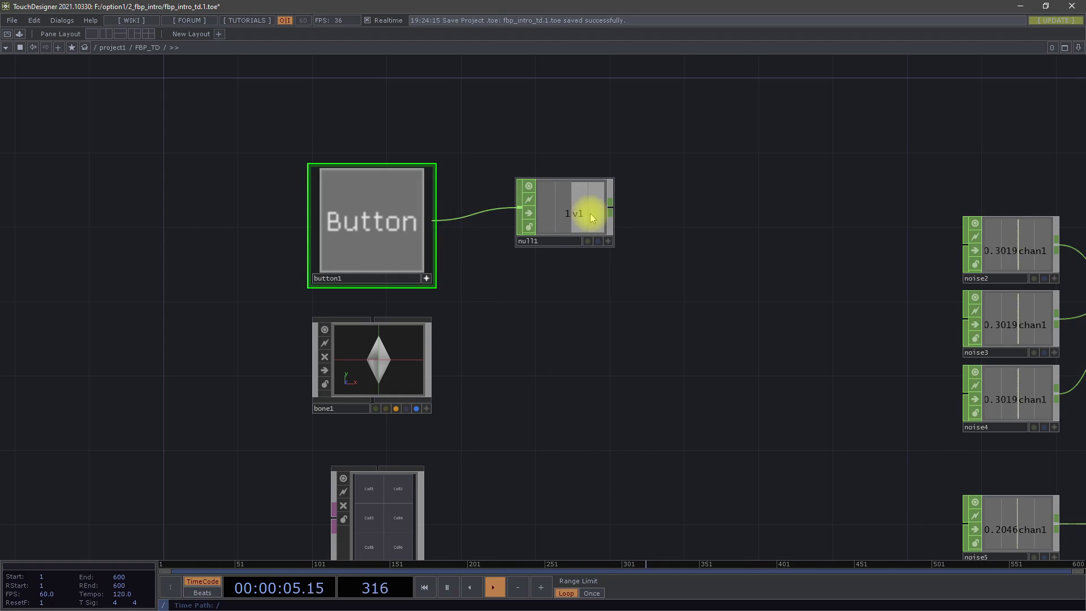
pyautogui.click(427, 278)
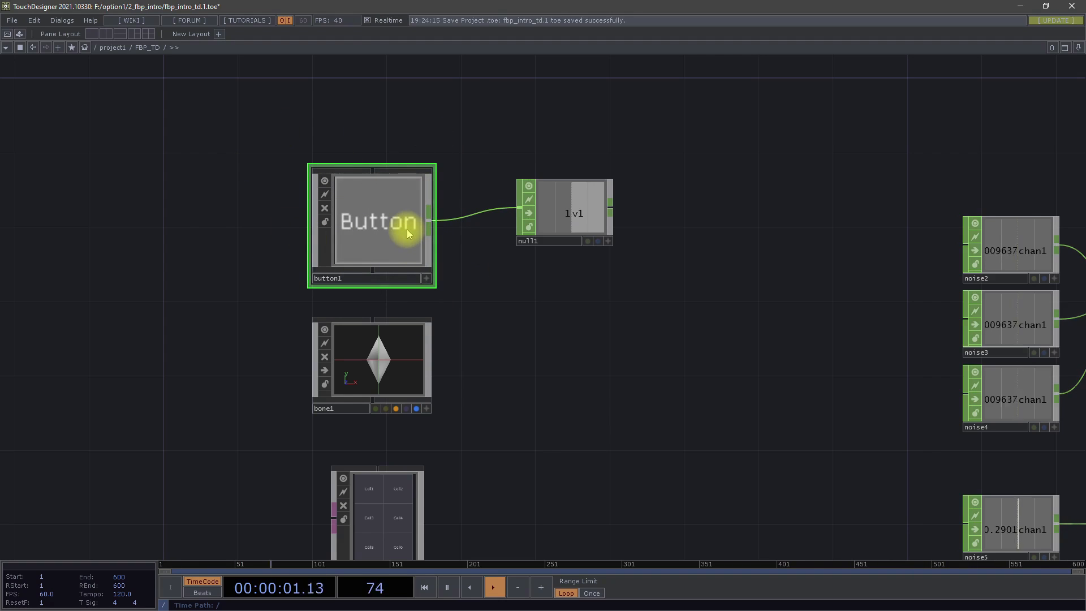
# - Examine the internal network of button1 and return to the FBP_TD network
pyautogui.scroll(10, 408, 233)
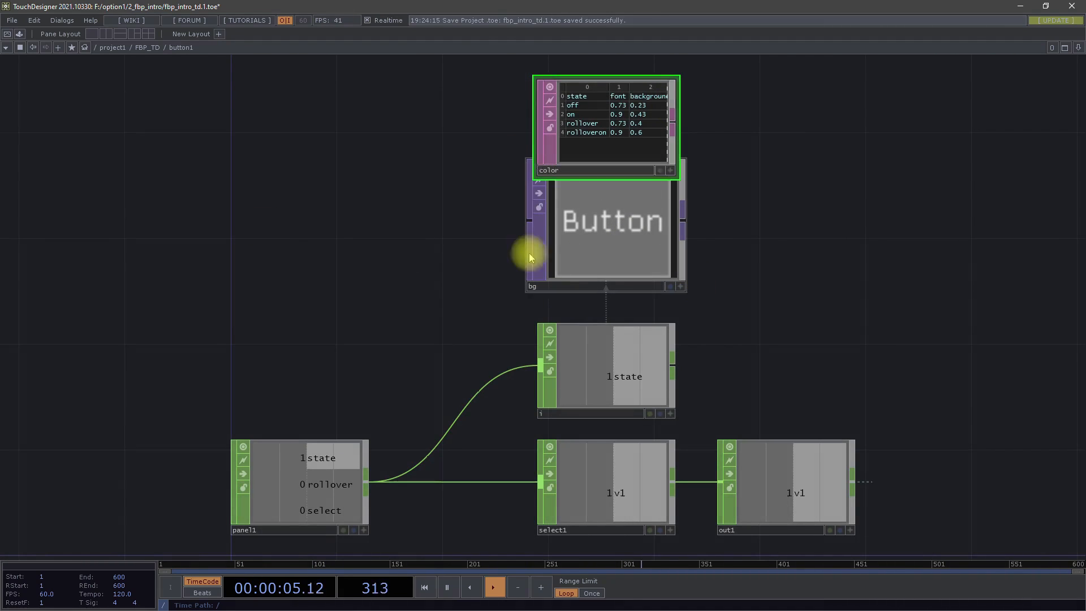
pyautogui.scroll(-10, 564, 293)
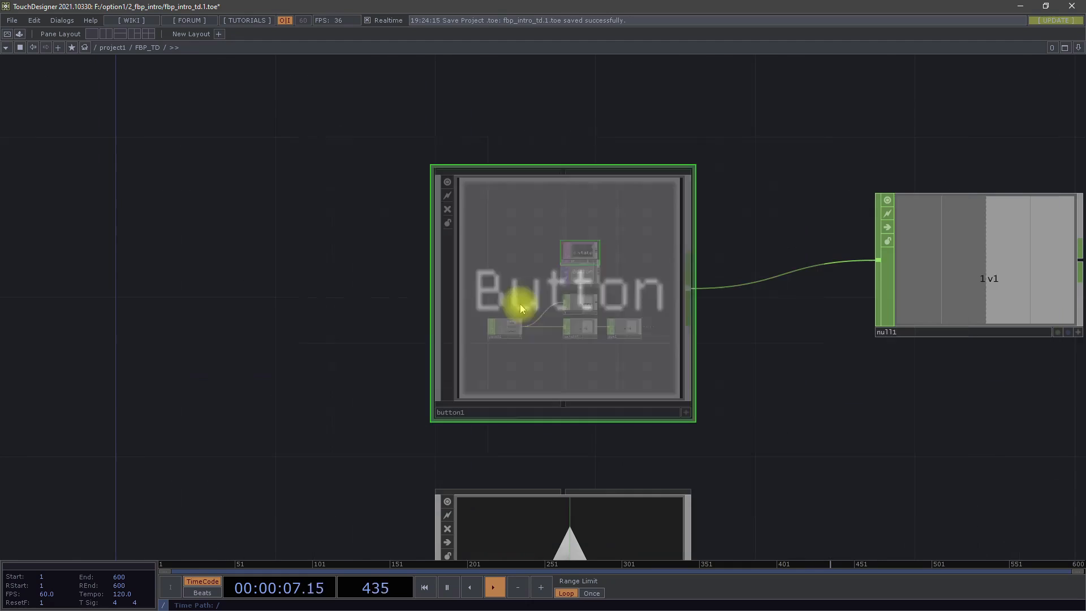
pyautogui.moveTo(734, 381); pyautogui.dragTo(490, 356)
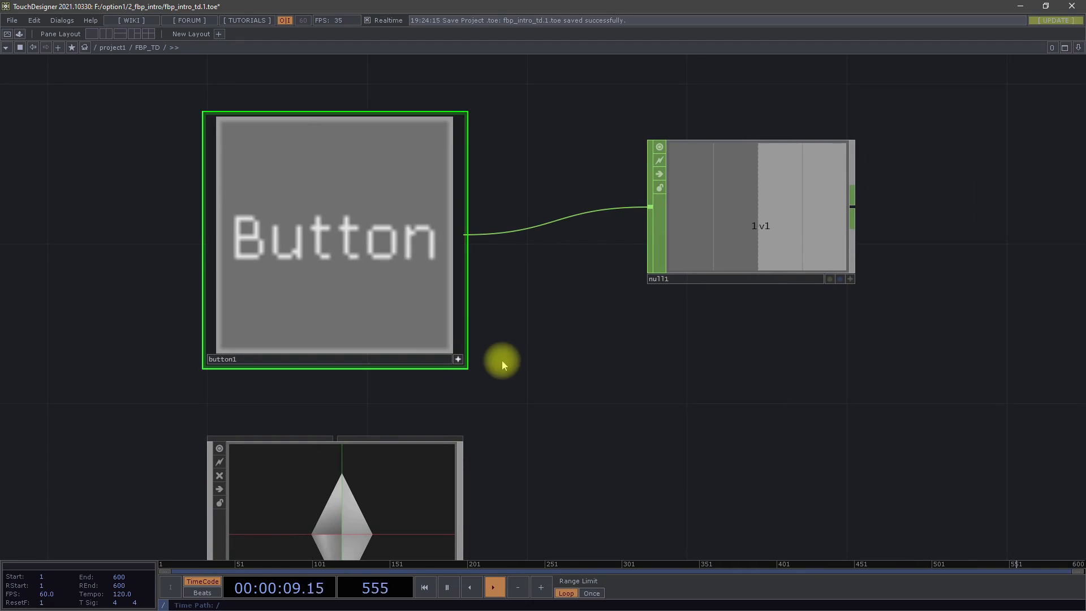
# - Toggle button1 off and back on, and deactivate its viewer
pyautogui.click(384, 290)
pyautogui.click(382, 288)
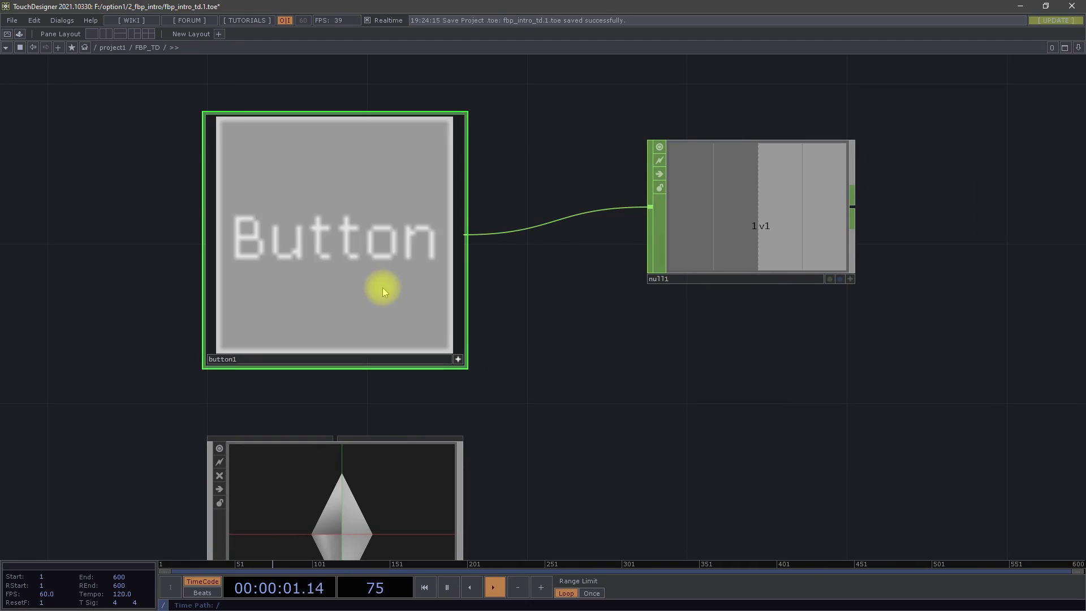
pyautogui.click(459, 360)
# - Move null1 slightly away from button1 and lower, keeping their connection, and select null1
pyautogui.moveTo(703, 238); pyautogui.dragTo(781, 290)
pyautogui.moveTo(771, 417); pyautogui.dragTo(592, 405)
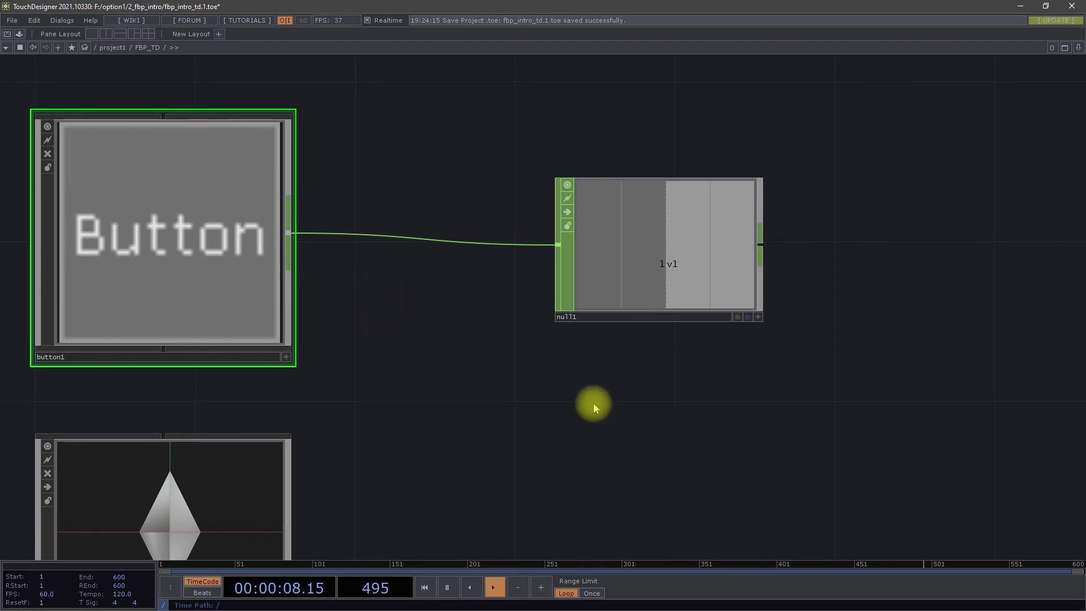
pyautogui.click(674, 266)
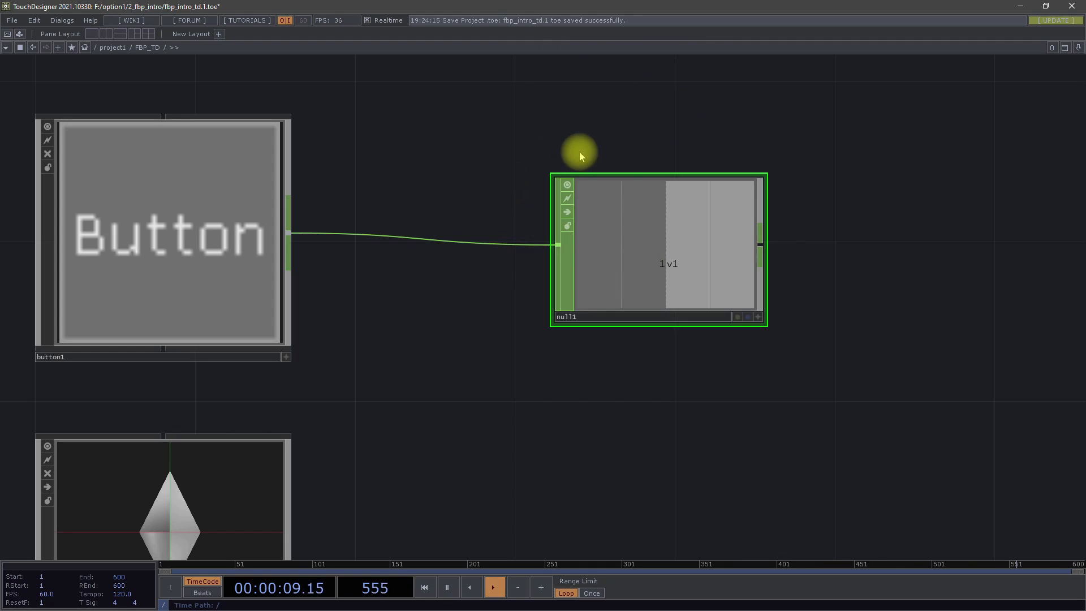
# - Activate bone1's viewer, rotate its 3D view to see the bone at an angle, and deactivate the viewer
pyautogui.scroll(-5, 560, 309)
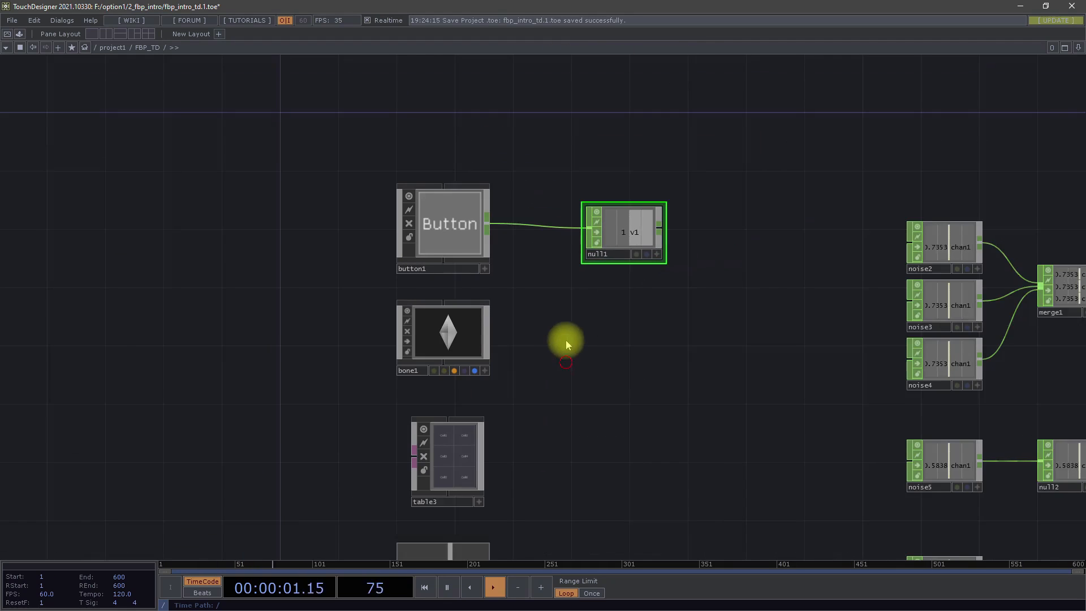
pyautogui.scroll(5, 450, 288)
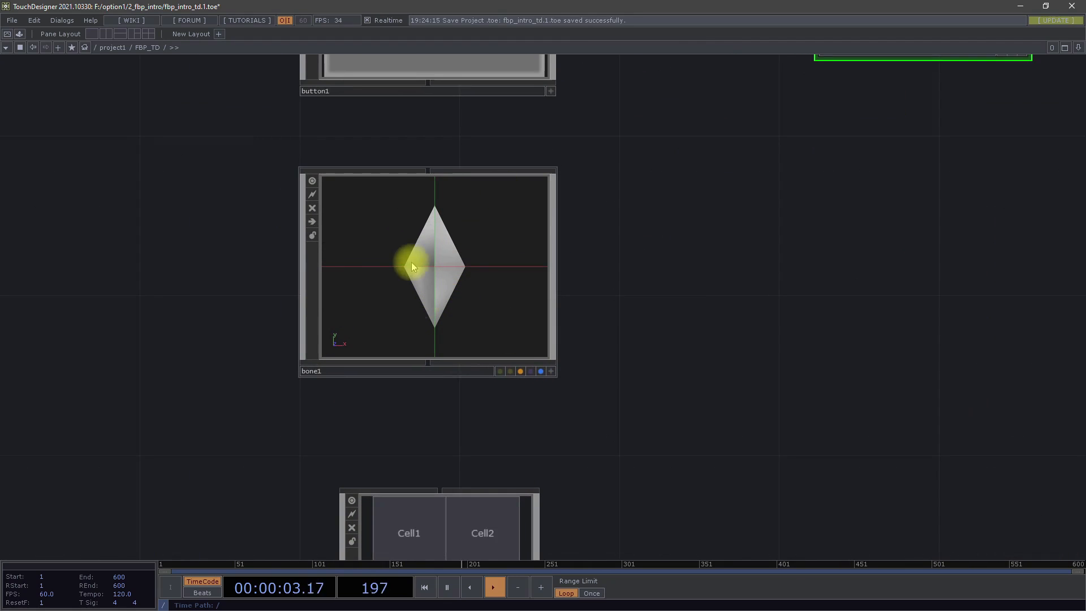
pyautogui.click(551, 372)
pyautogui.moveTo(401, 238); pyautogui.dragTo(476, 269)
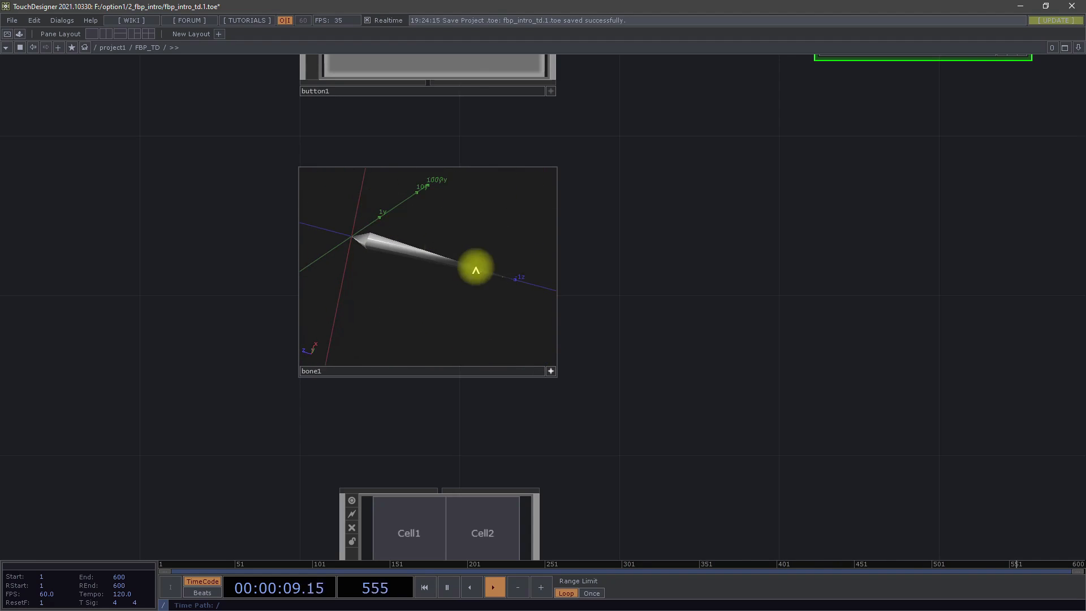
pyautogui.click(552, 372)
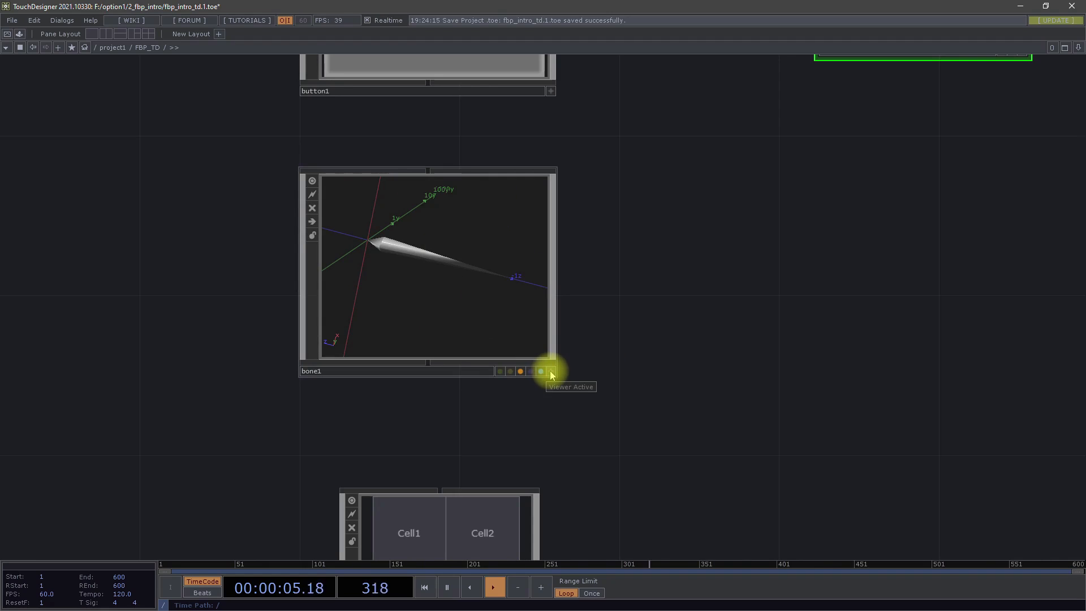
# - Examine the input connectors of table3 and compare their colour with the DAT family in the operator creation dialog
pyautogui.moveTo(611, 390); pyautogui.dragTo(596, 278)
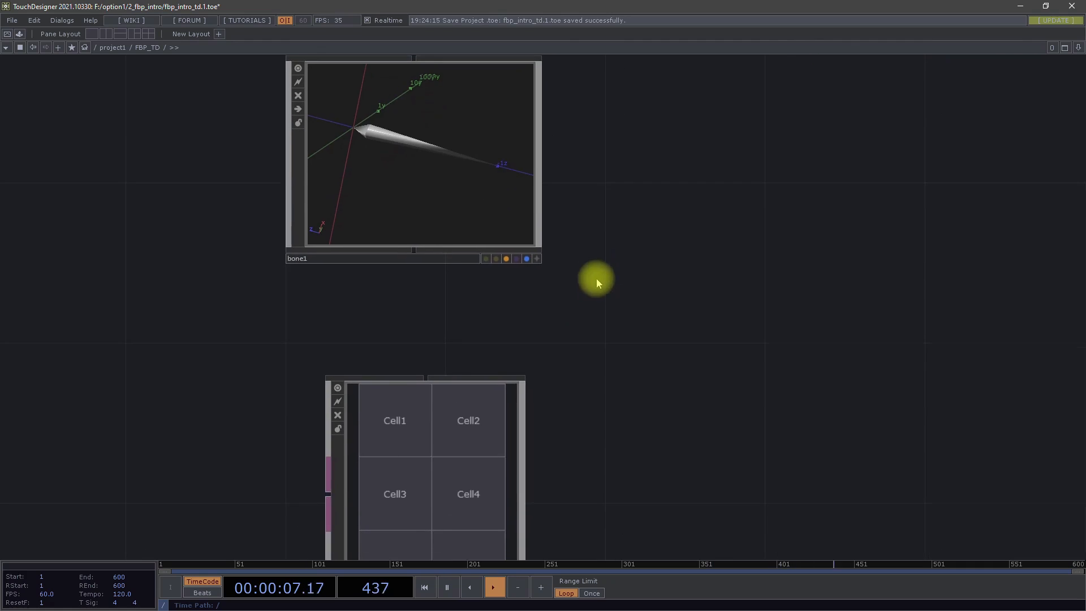
pyautogui.moveTo(630, 374); pyautogui.dragTo(537, 125)
pyautogui.scroll(-5, 548, 199)
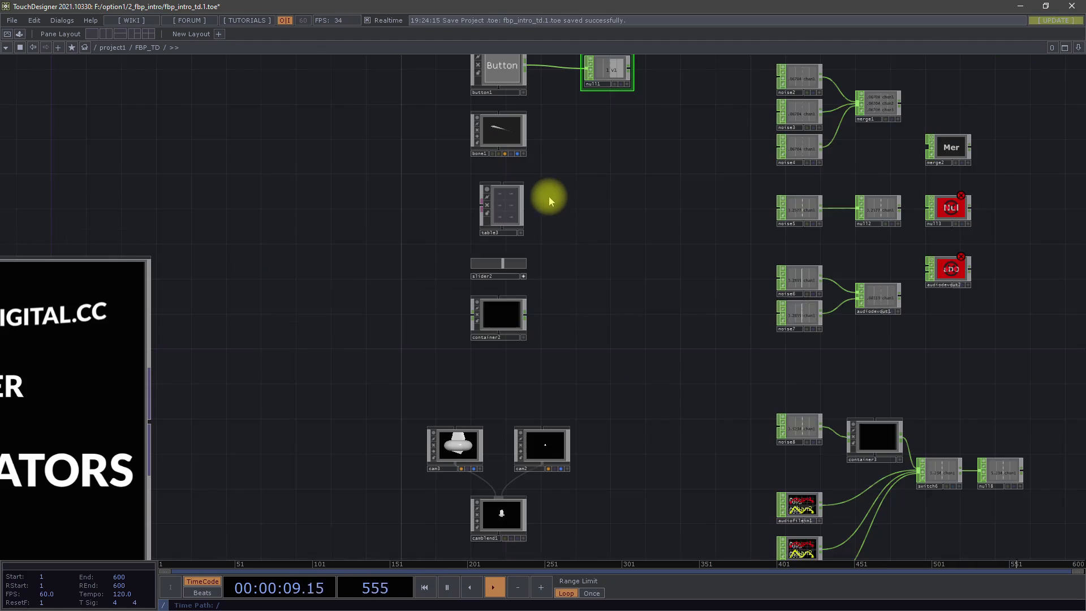
pyautogui.scroll(5, 521, 194)
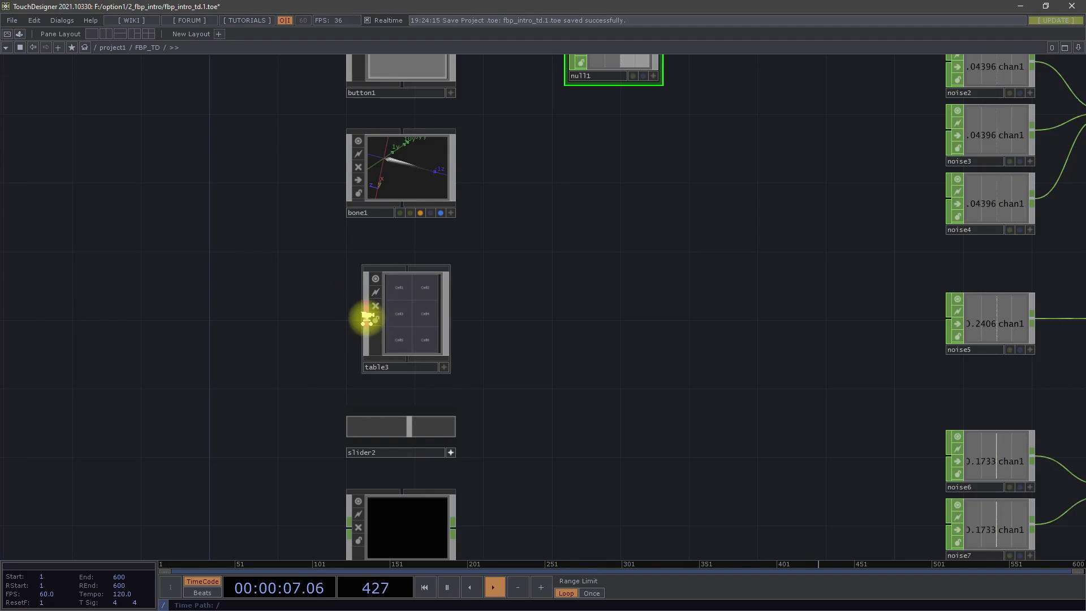
pyautogui.scroll(5, 365, 318)
pyautogui.scroll(-5, 359, 324)
pyautogui.press('Tab')
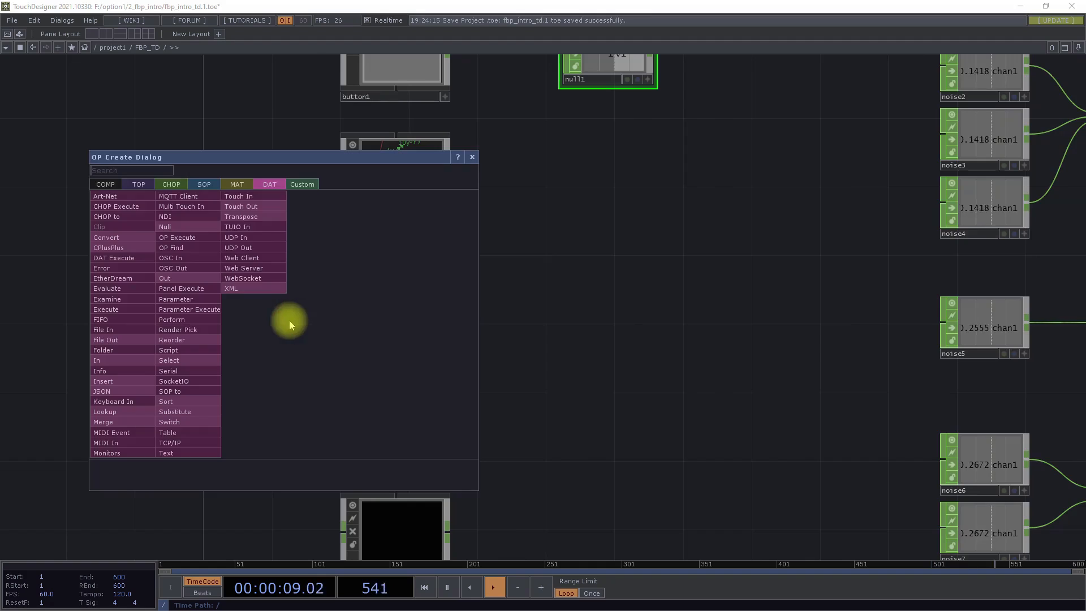
pyautogui.moveTo(291, 162); pyautogui.dragTo(193, 111)
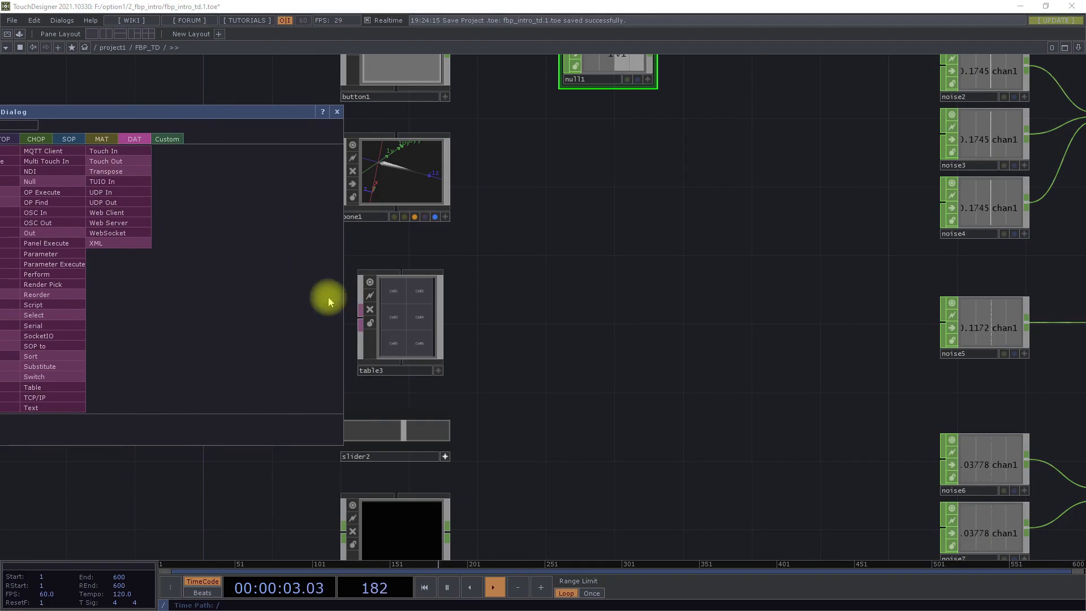
pyautogui.click(492, 334)
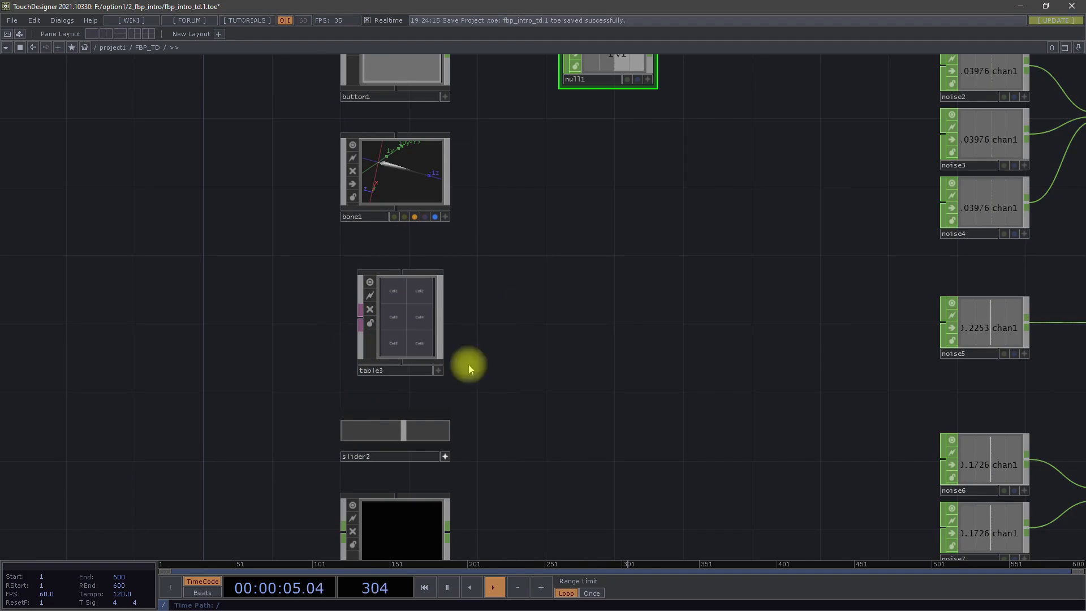
# - Switch slider2's viewer off to see its connectors, and make the viewer active again
pyautogui.moveTo(549, 424); pyautogui.dragTo(544, 260)
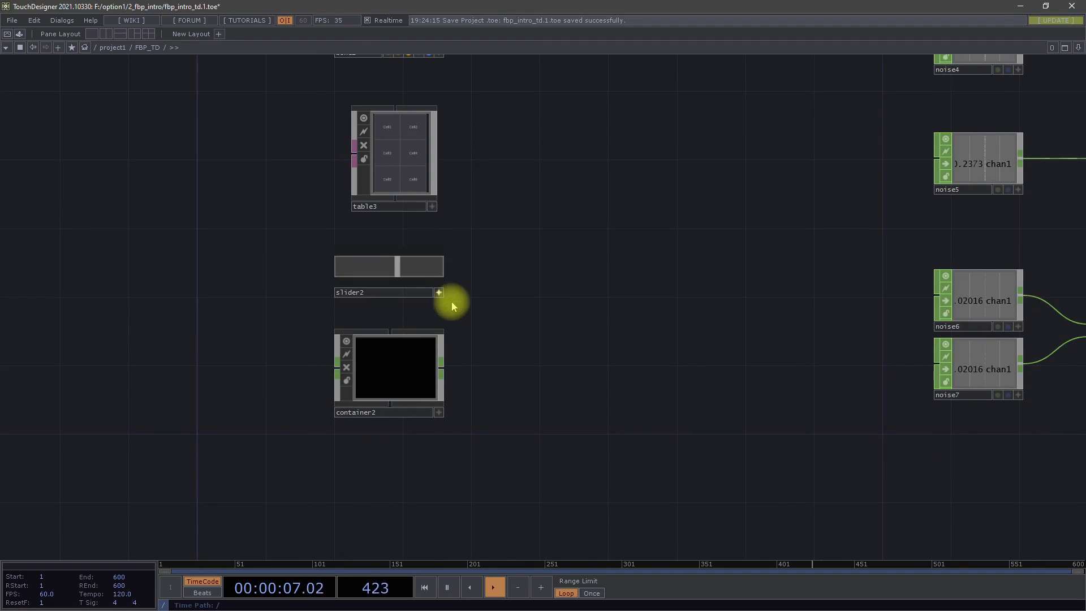
pyautogui.click(440, 293)
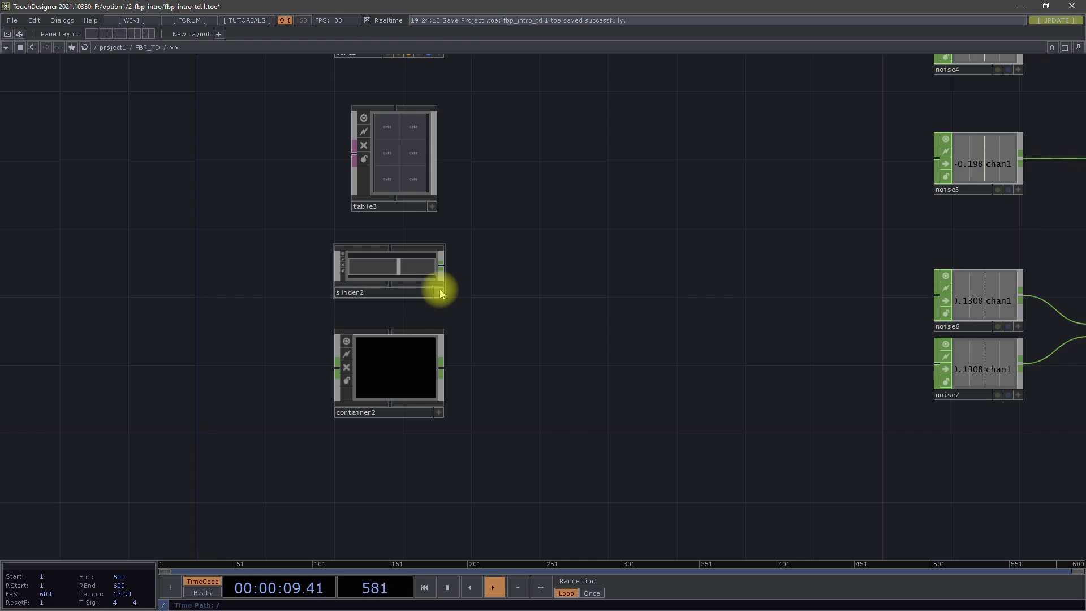
pyautogui.click(440, 292)
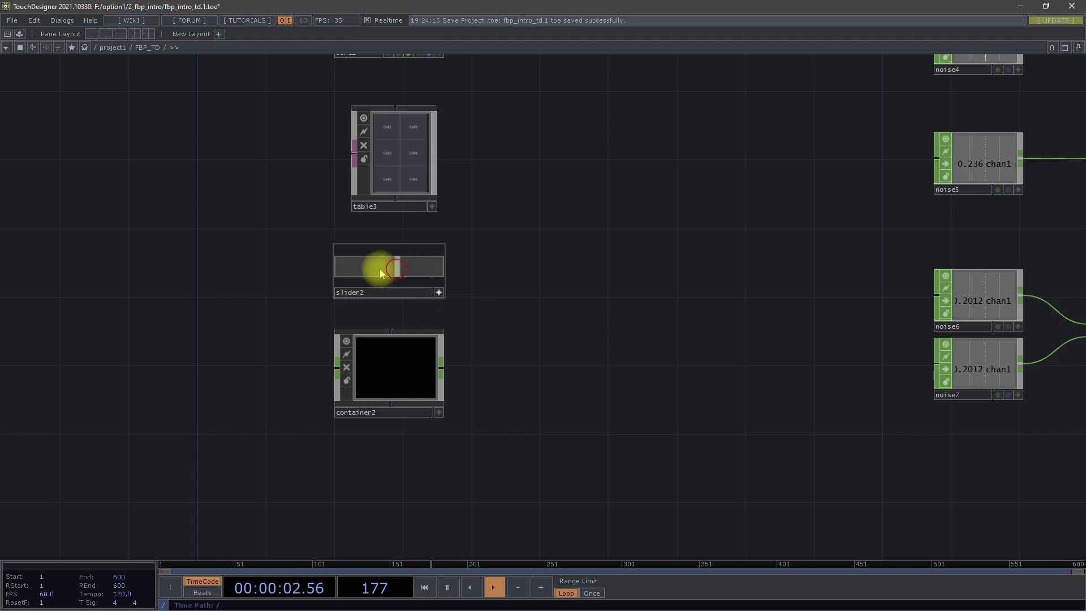
# - Move null1 next to slider2 and connect slider2's output to null1's input
pyautogui.scroll(-5, 487, 242)
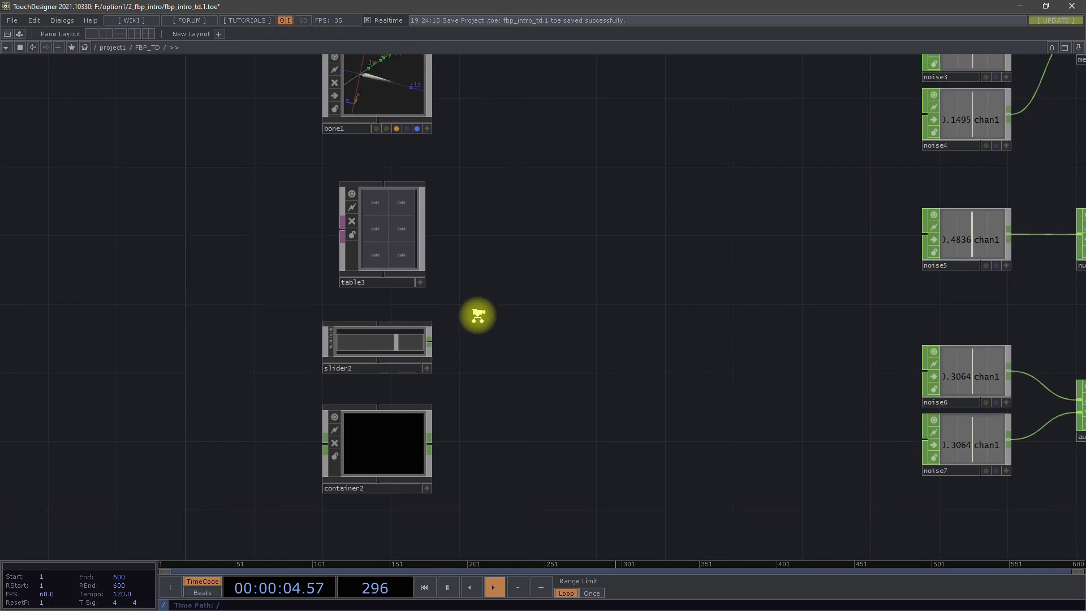
pyautogui.moveTo(546, 141); pyautogui.dragTo(532, 359)
pyautogui.scroll(4, 464, 347)
pyautogui.scroll(1, 464, 347)
pyautogui.moveTo(436, 297); pyautogui.dragTo(625, 320)
# - Activate slider2's viewer, slide it to about 0.31, 0 and 1, and move null1 level with it
pyautogui.click(430, 327)
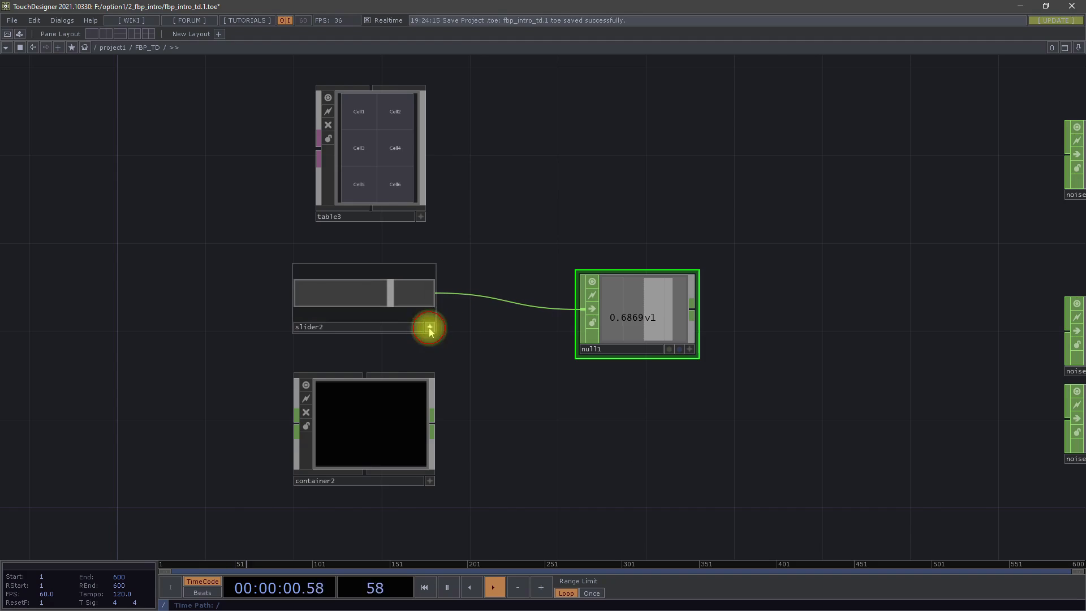
pyautogui.moveTo(386, 298); pyautogui.dragTo(338, 322)
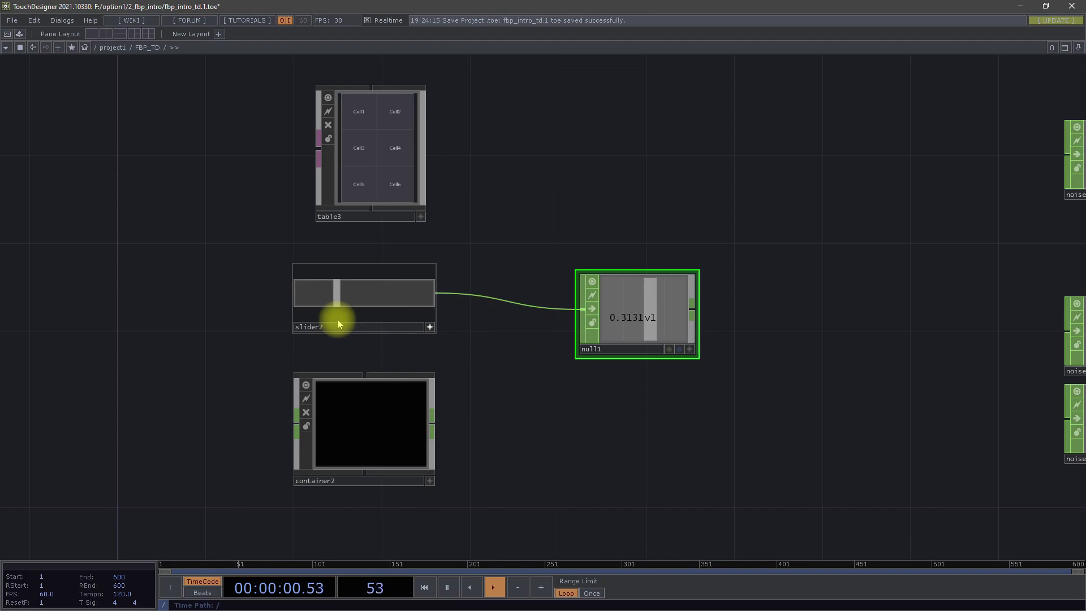
pyautogui.moveTo(338, 323); pyautogui.dragTo(284, 297)
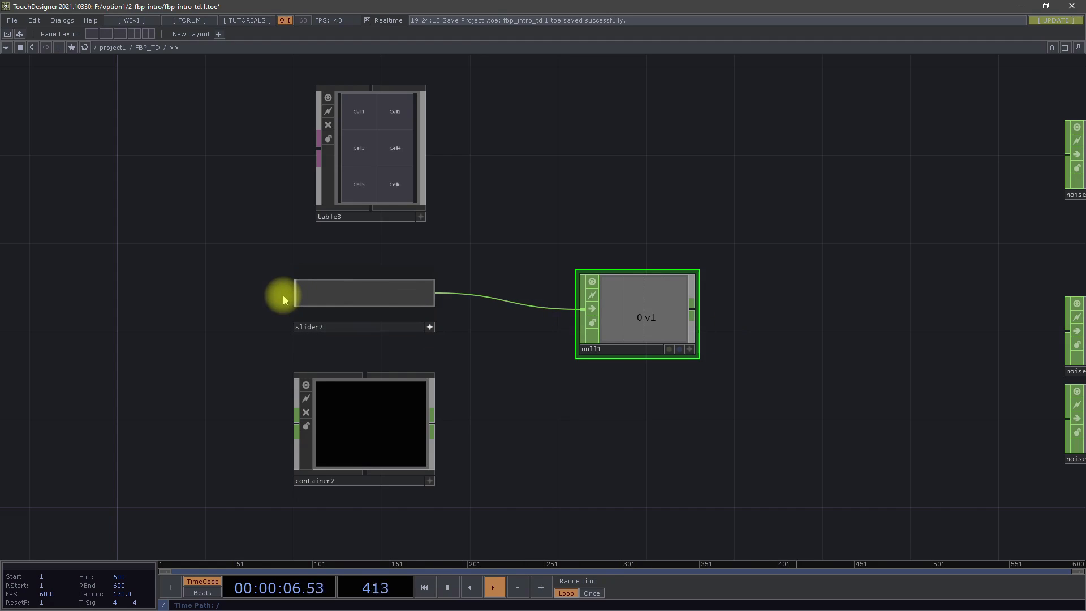
pyautogui.moveTo(283, 295); pyautogui.dragTo(514, 308)
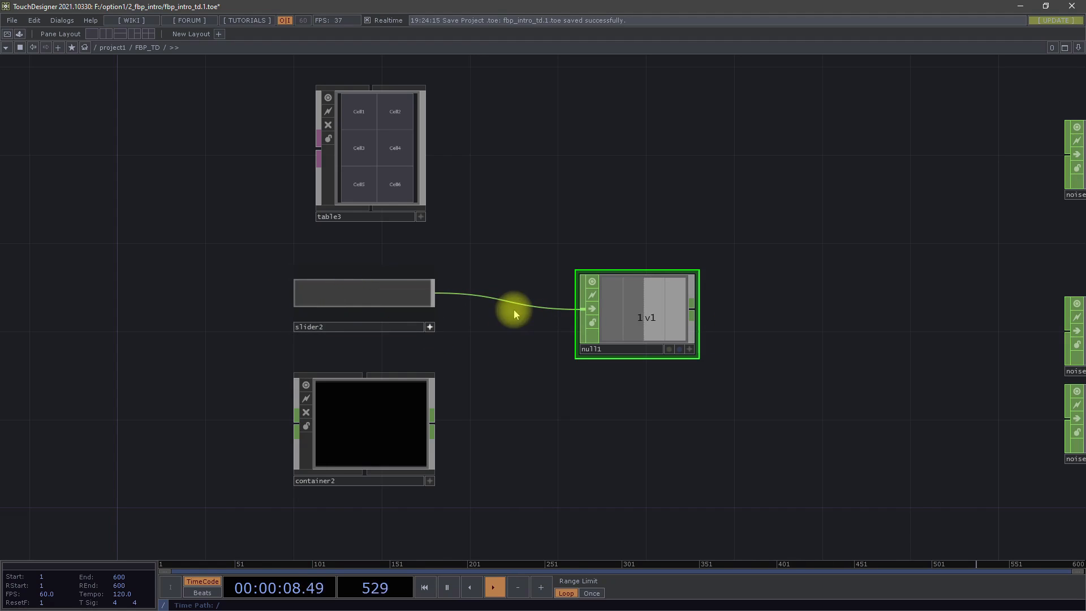
pyautogui.moveTo(641, 321); pyautogui.dragTo(641, 297)
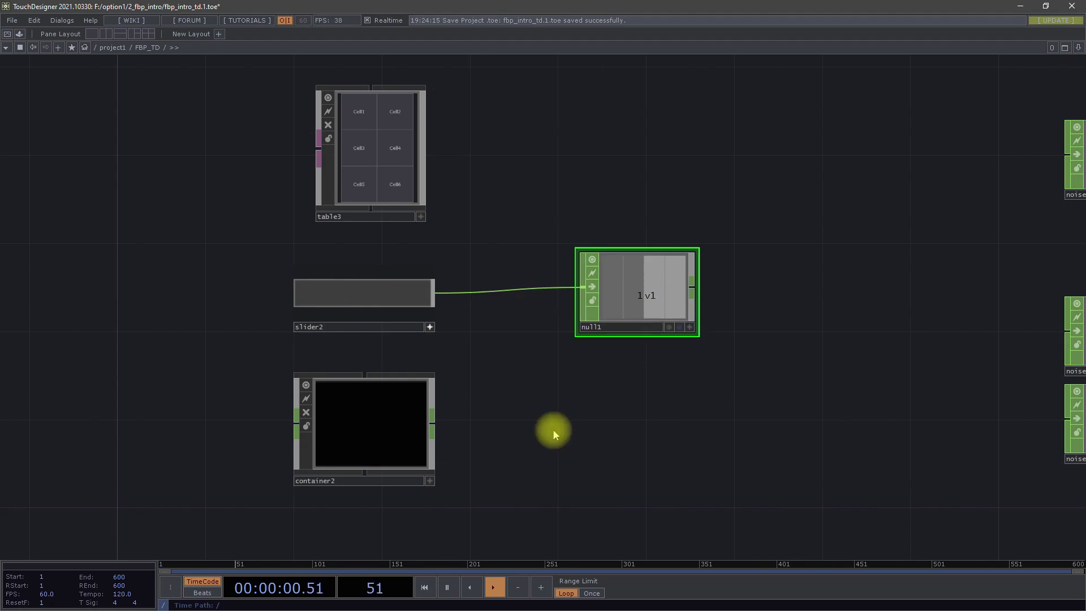
# - Look inside container2 and return to the FBP_TD network
pyautogui.moveTo(552, 431); pyautogui.dragTo(554, 355)
pyautogui.scroll(3, 388, 314)
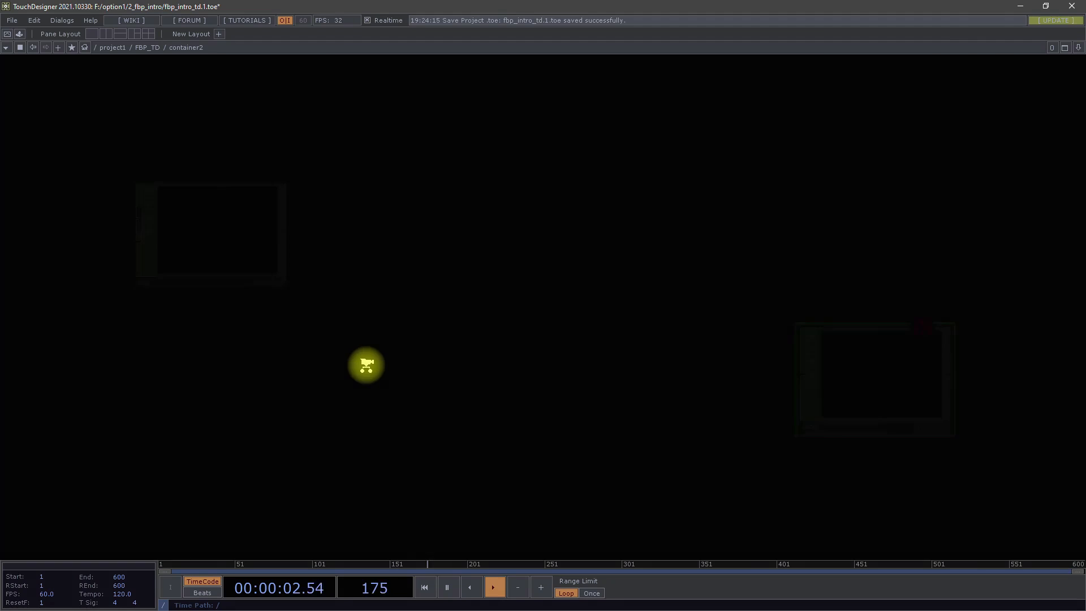
pyautogui.scroll(-5, 371, 365)
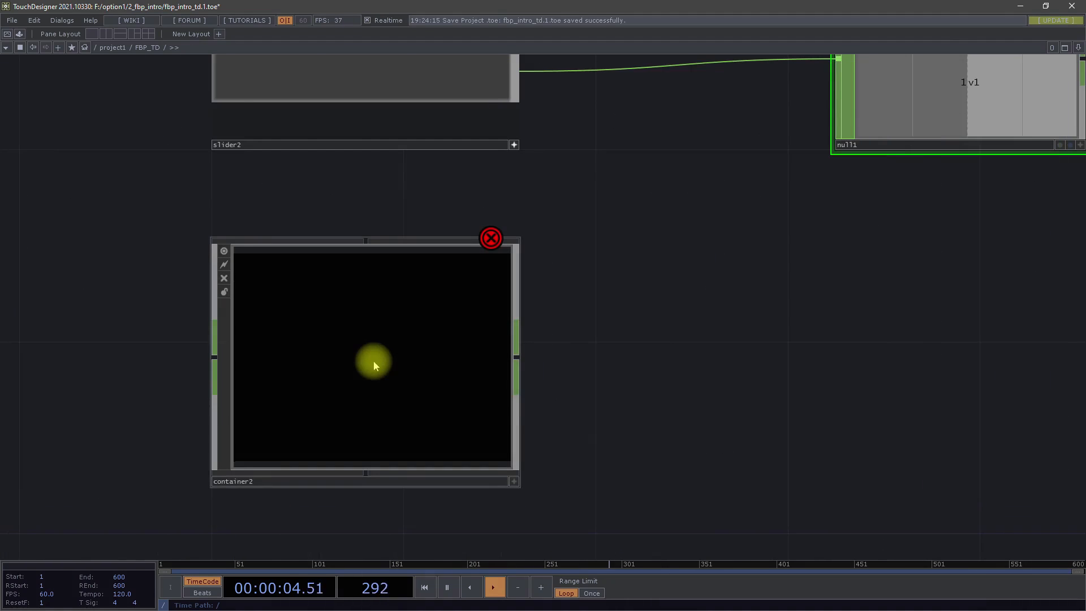
pyautogui.scroll(-2, 368, 365)
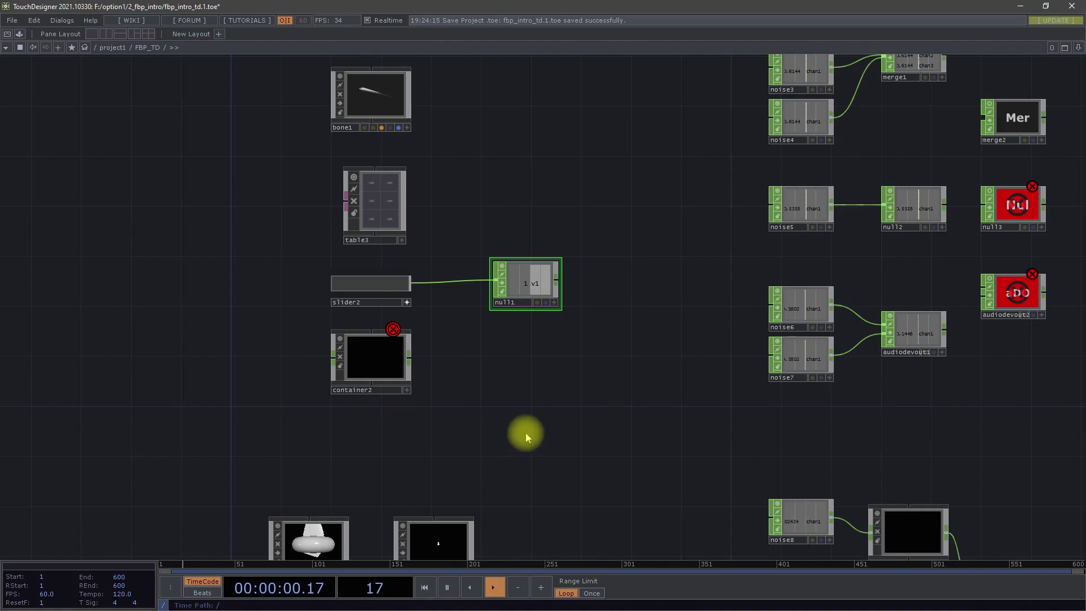
# - Examine the output connector of button1 and the parenting connectors above and below bone1
pyautogui.scroll(-5, 500, 378)
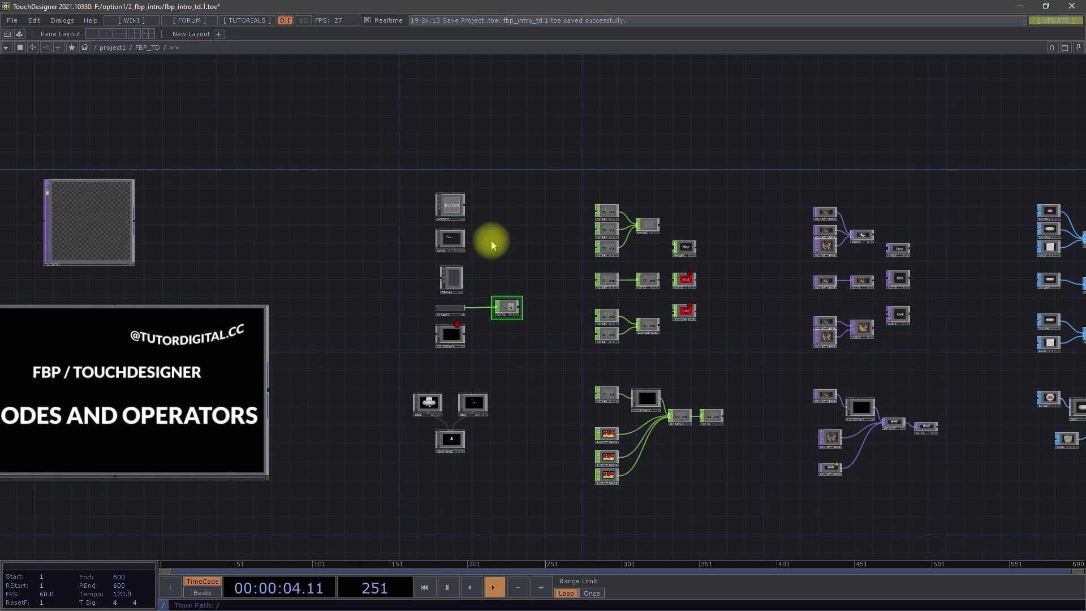
pyautogui.scroll(8, 491, 251)
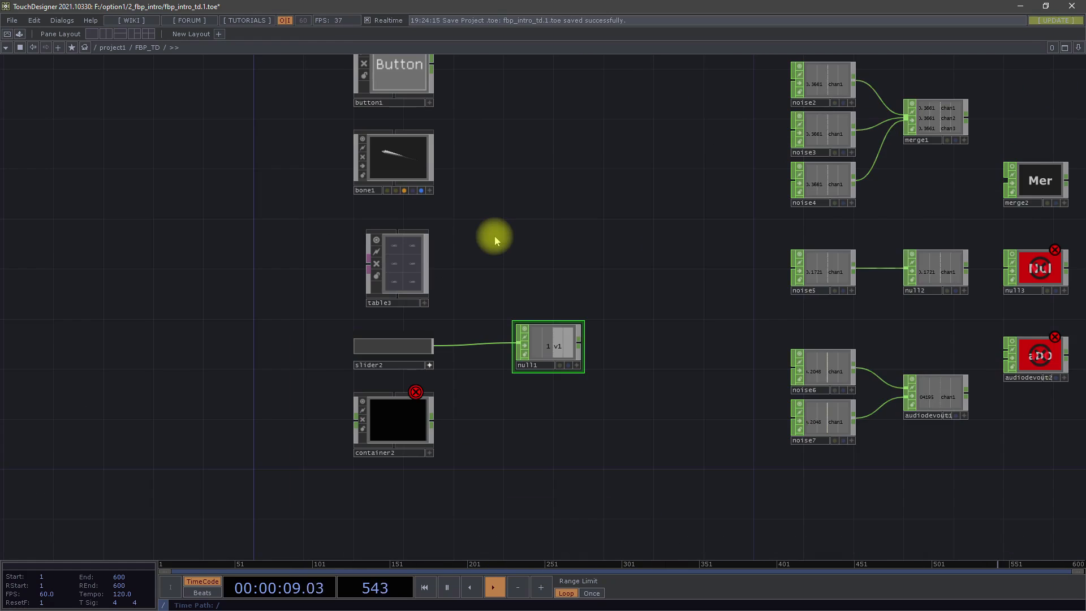
pyautogui.moveTo(497, 192); pyautogui.dragTo(492, 274)
pyautogui.scroll(6, 404, 158)
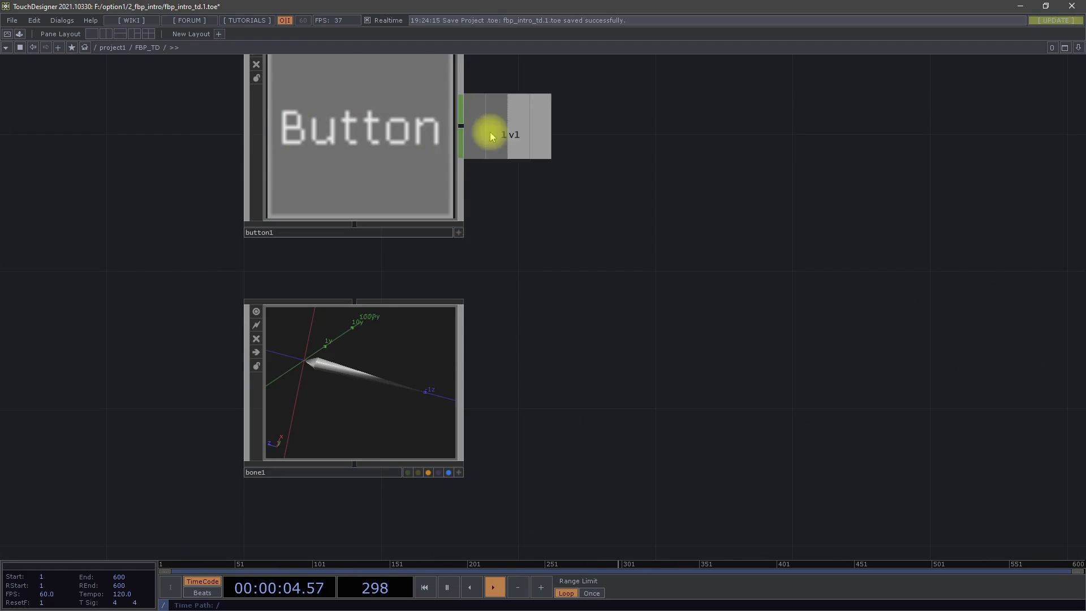
pyautogui.moveTo(560, 437); pyautogui.dragTo(575, 229)
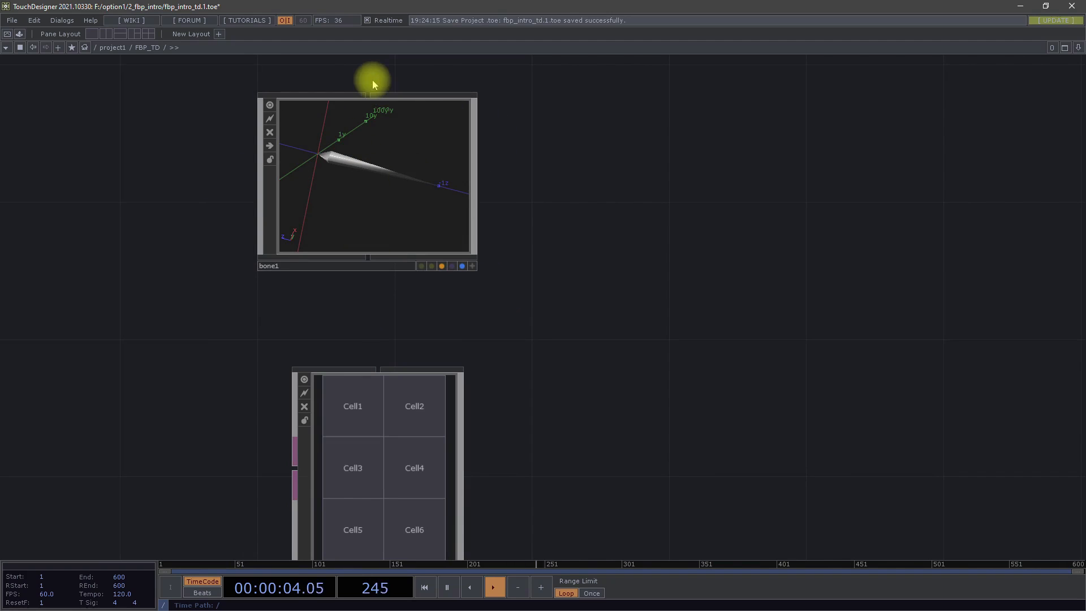
pyautogui.moveTo(541, 349); pyautogui.dragTo(449, 260)
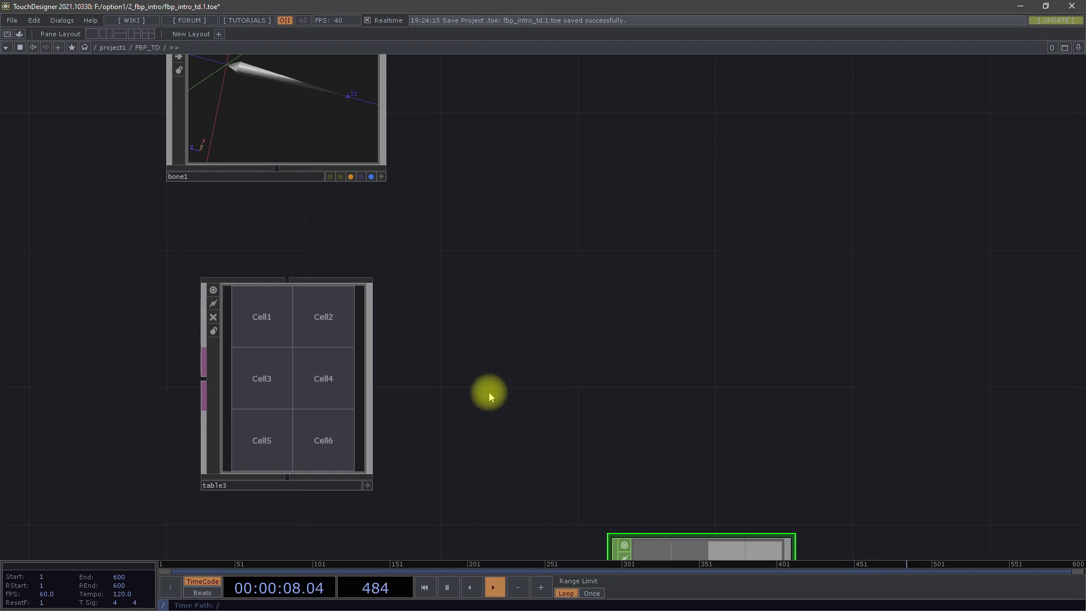
# - Examine the side connectors of container2 and table3, and return to the overview of the example networks
pyautogui.scroll(-5, 497, 278)
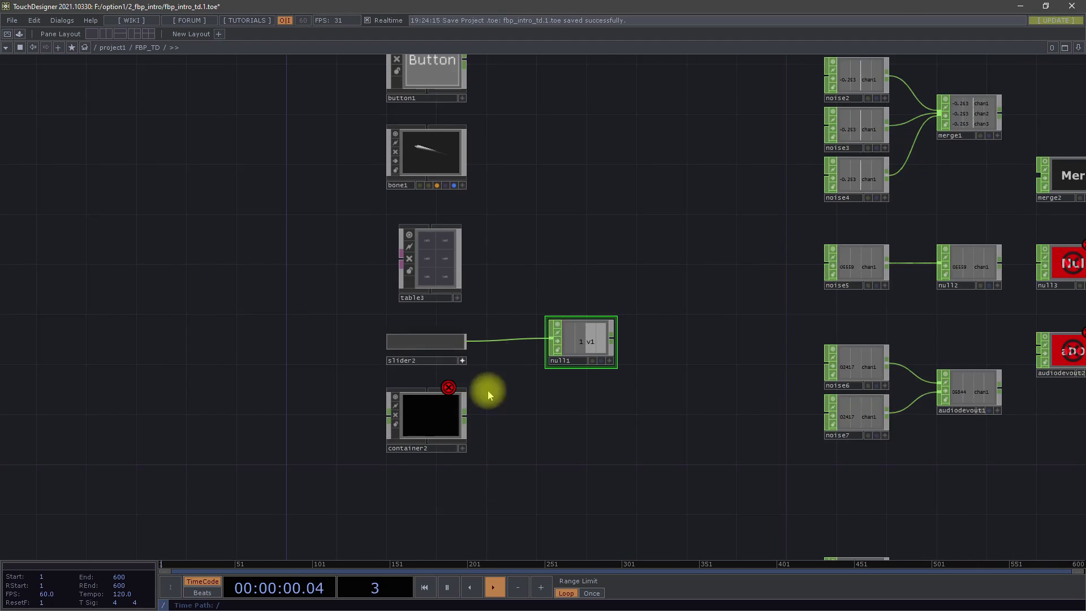
pyautogui.scroll(5, 467, 443)
pyautogui.scroll(3, 378, 426)
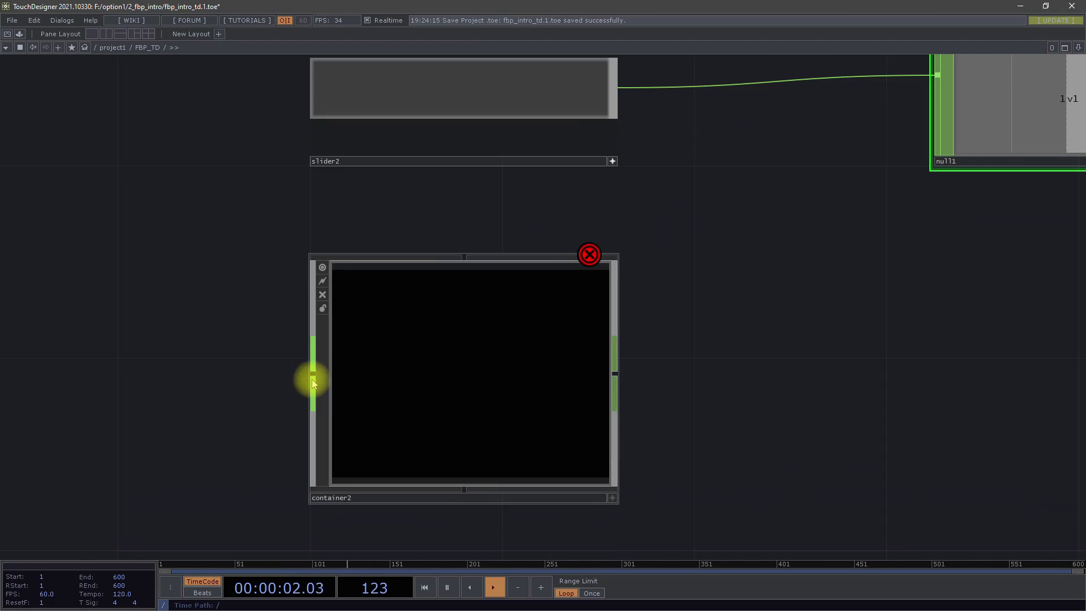
pyautogui.moveTo(693, 151); pyautogui.dragTo(665, 416)
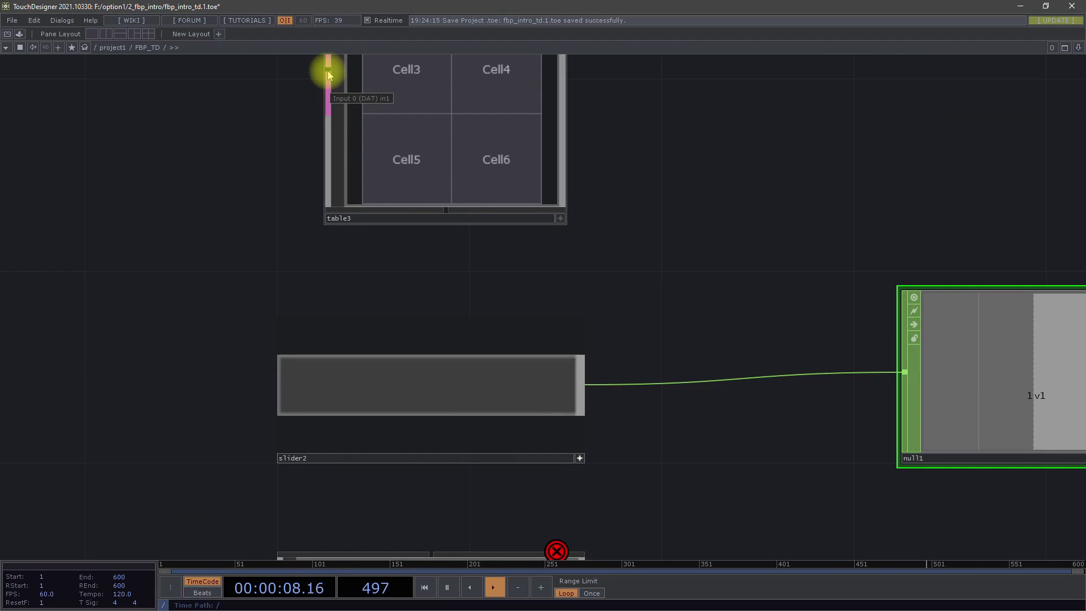
pyautogui.moveTo(714, 261); pyautogui.dragTo(668, 133)
pyautogui.moveTo(608, 430); pyautogui.dragTo(611, 252)
pyautogui.scroll(-5, 624, 402)
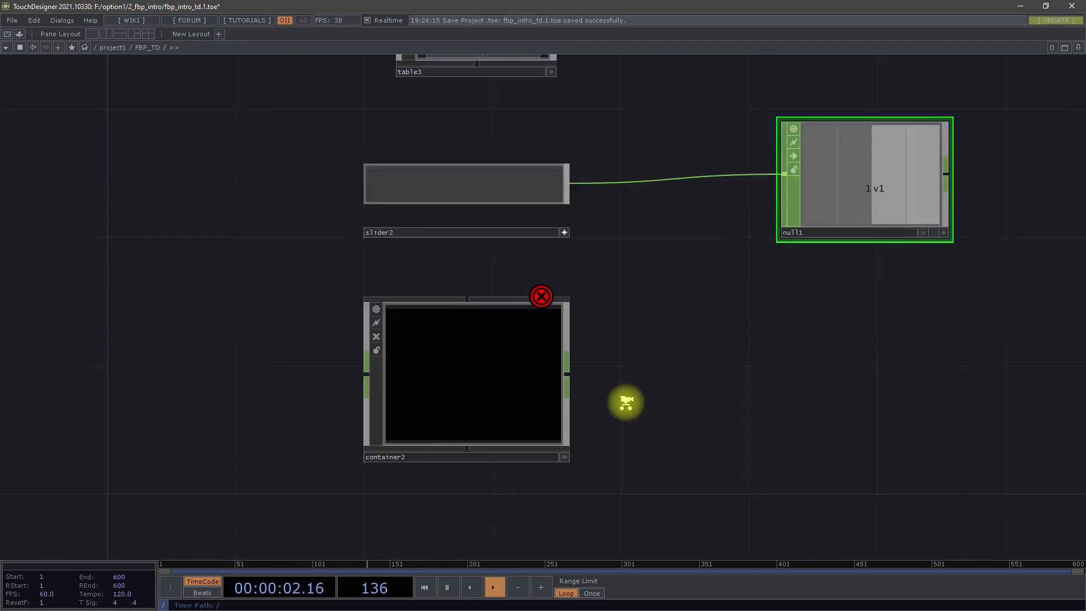
pyautogui.moveTo(644, 427); pyautogui.dragTo(603, 296)
pyautogui.scroll(-5, 639, 298)
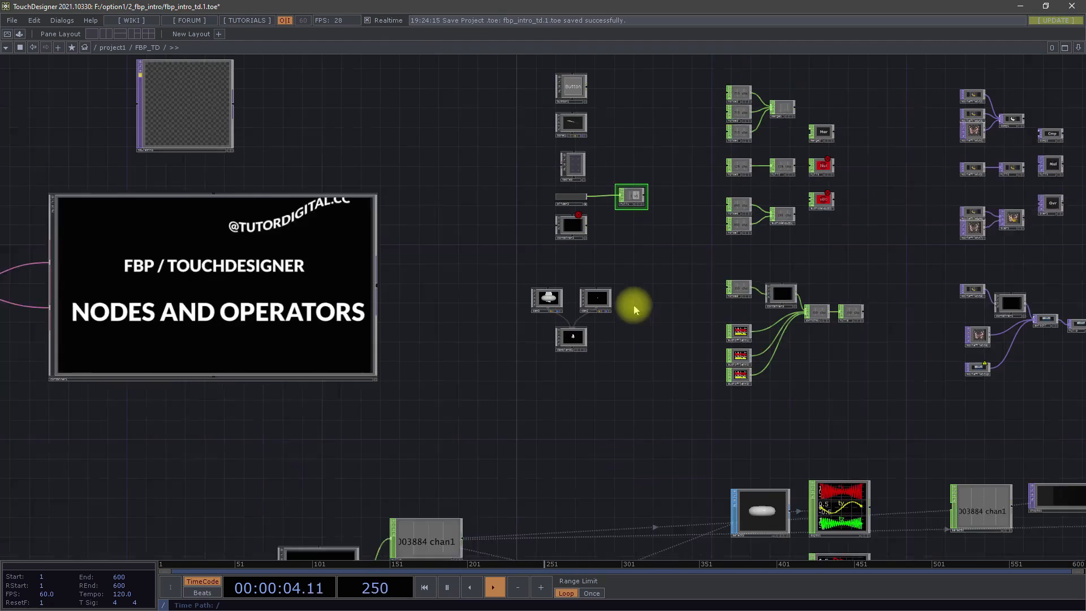
# - Examine the container's inputs and outputs for each operator family, including the nulls it feeds, and return to the network overview
pyautogui.scroll(3, 475, 189)
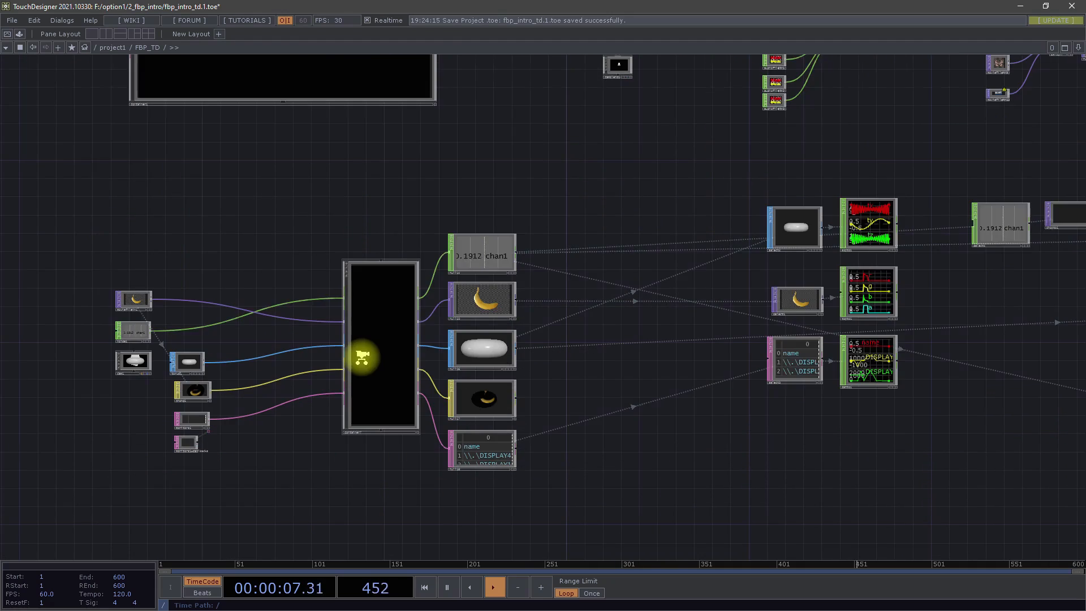
pyautogui.scroll(3, 362, 357)
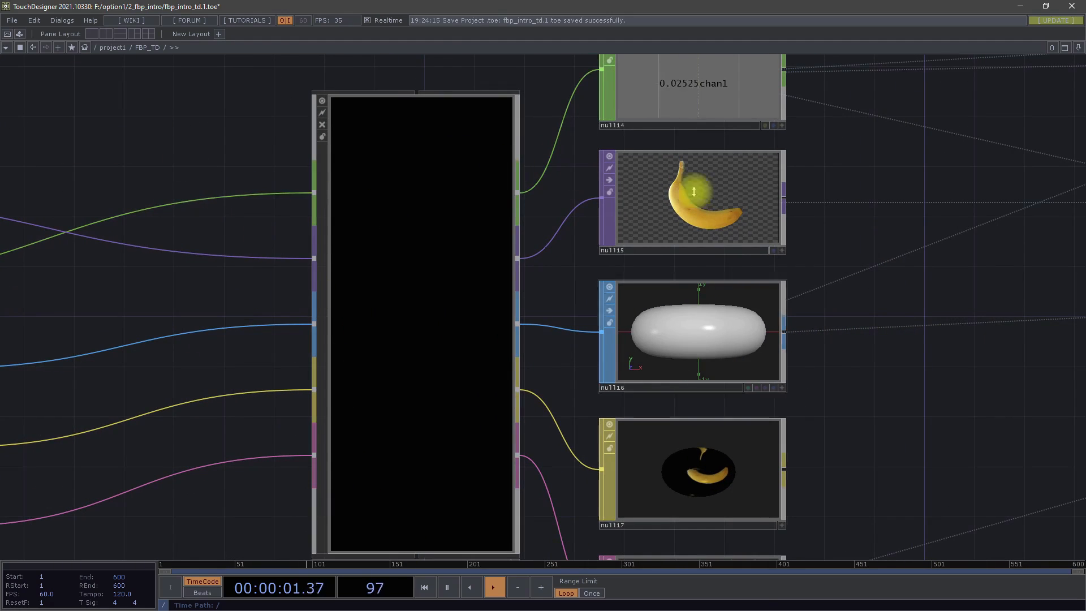
pyautogui.scroll(-5, 449, 313)
pyautogui.scroll(1, 516, 259)
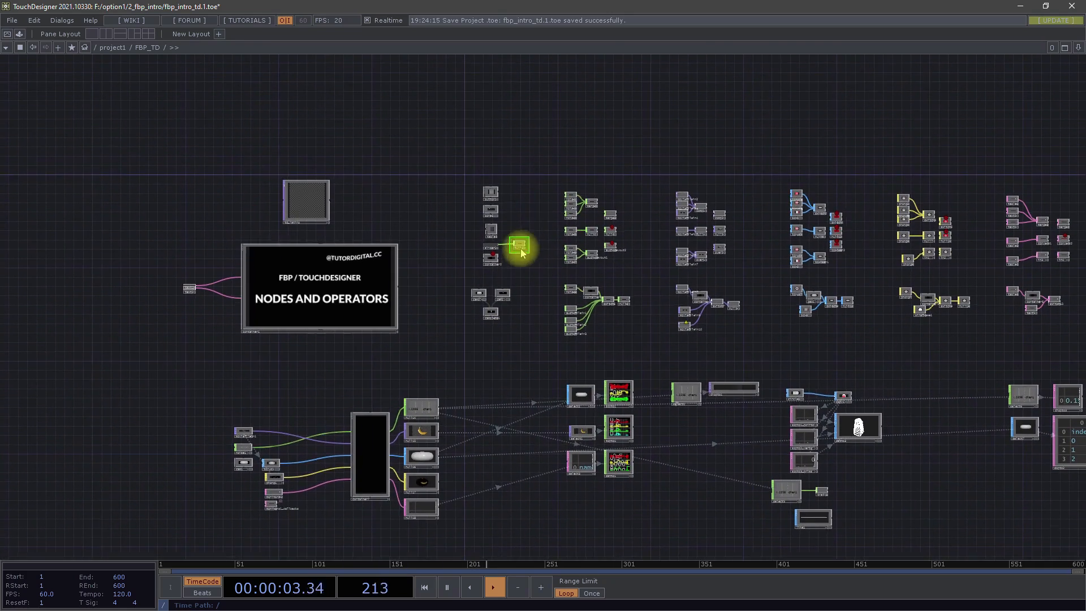
# - Examine the component node examples and the neighbouring CHOP example networks
pyautogui.scroll(4, 542, 250)
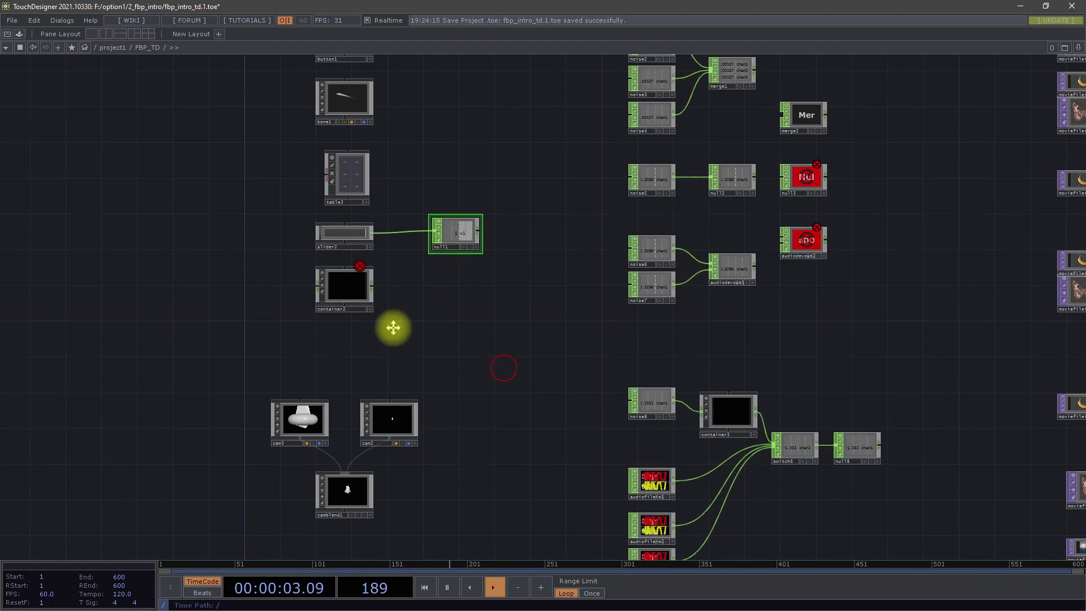
pyautogui.moveTo(473, 351); pyautogui.dragTo(371, 320)
pyautogui.scroll(-4, 371, 320)
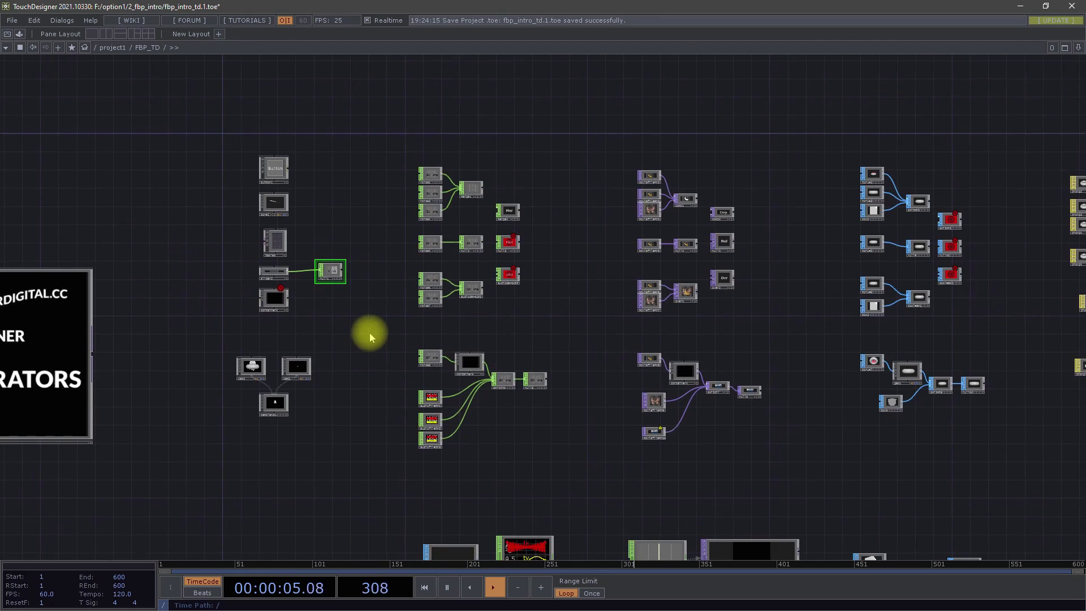
pyautogui.scroll(3, 458, 179)
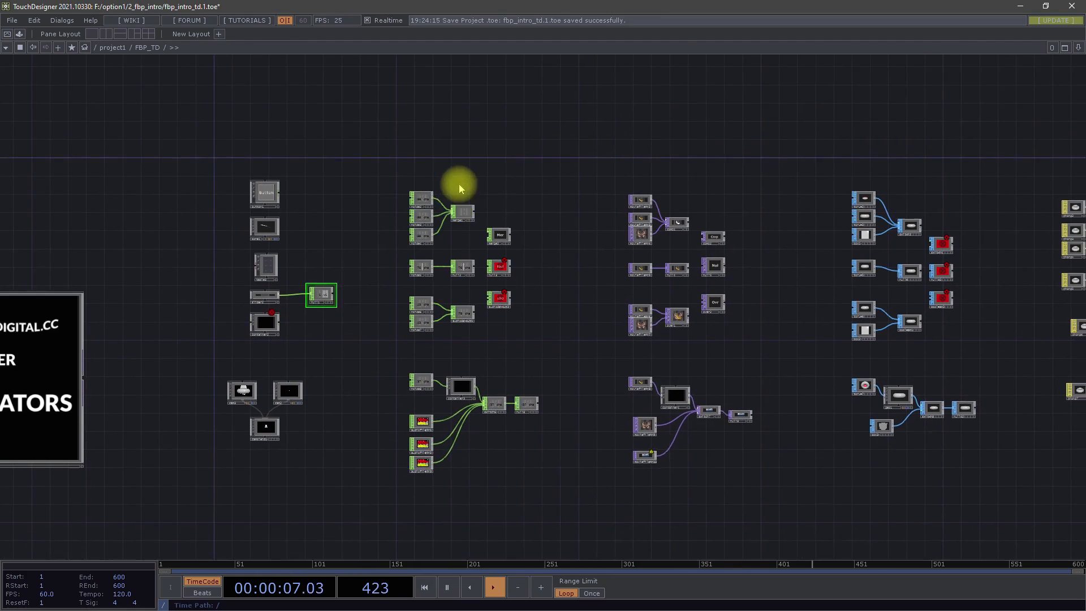
pyautogui.scroll(1, 459, 176)
# - Display the CHOP family in the OP Create Dialog and move the dialog clear of the CHOP example networks
pyautogui.press('Tab')
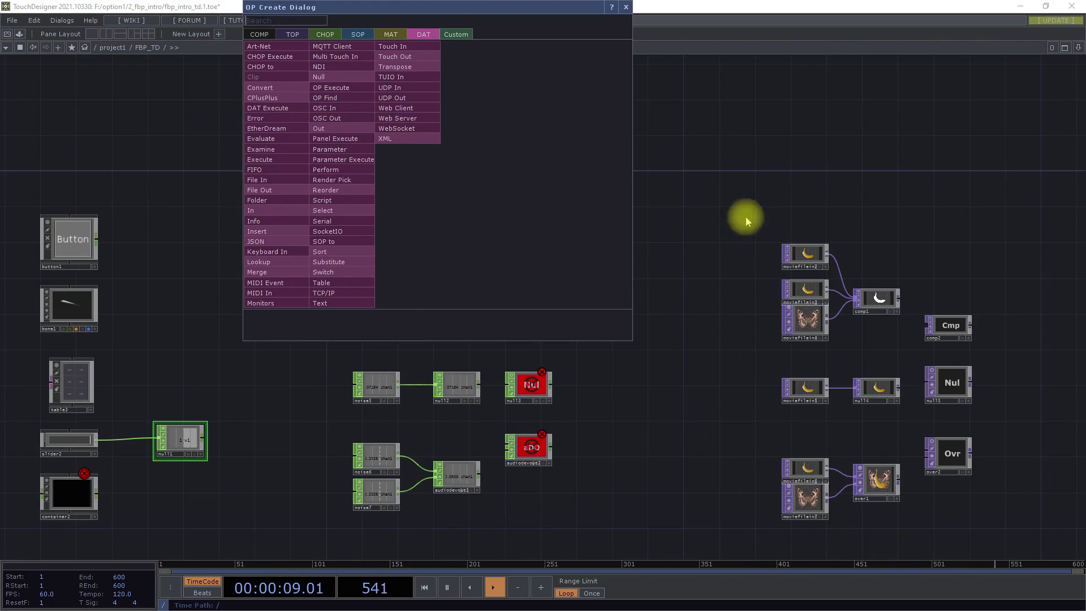
pyautogui.moveTo(449, 23); pyautogui.dragTo(451, 38)
pyautogui.click(339, 65)
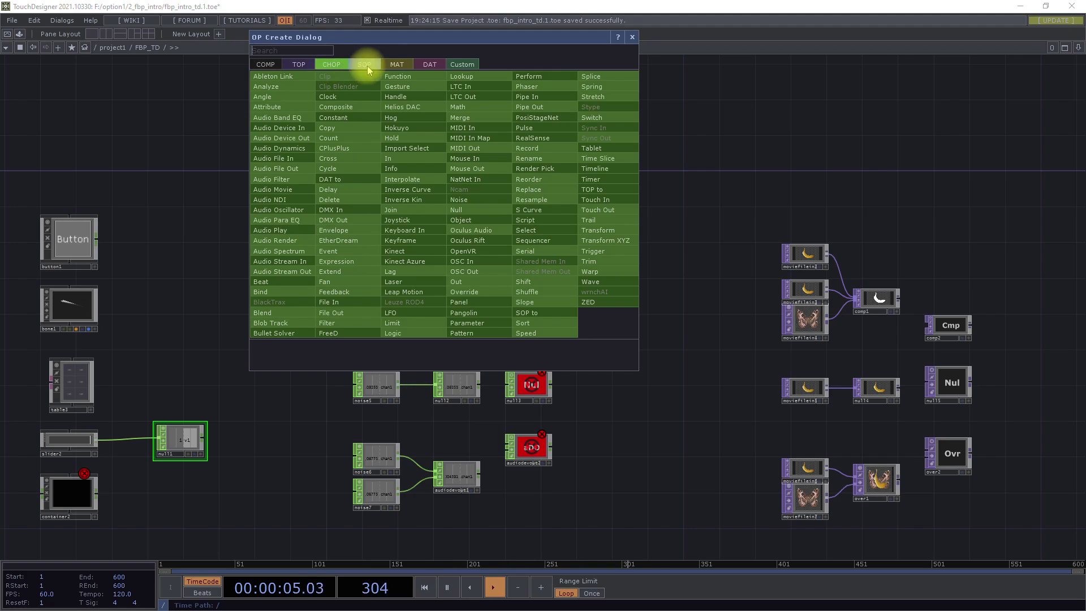
pyautogui.moveTo(502, 41); pyautogui.dragTo(916, 100)
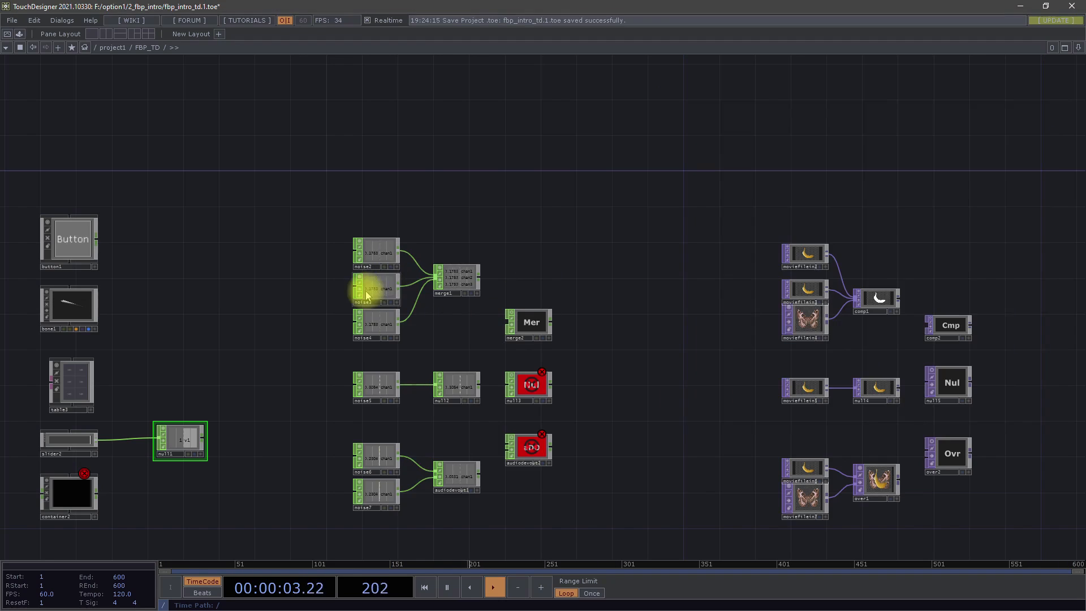
# - Select noise2, noise3 and noise4 in turn to trace their outputs into merge1
pyautogui.scroll(5, 365, 293)
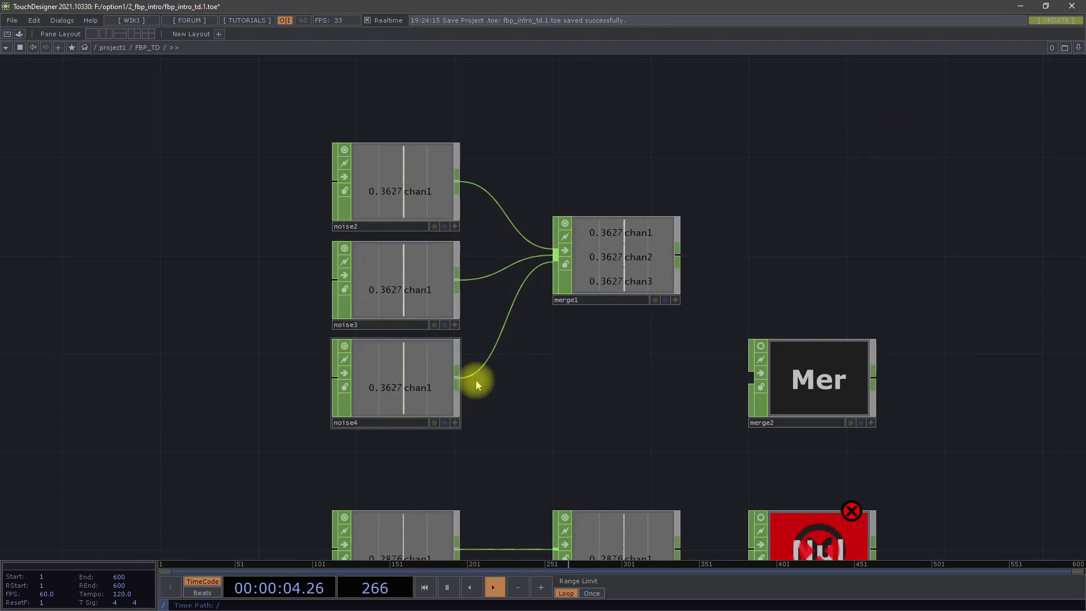
pyautogui.click(388, 291)
pyautogui.click(378, 373)
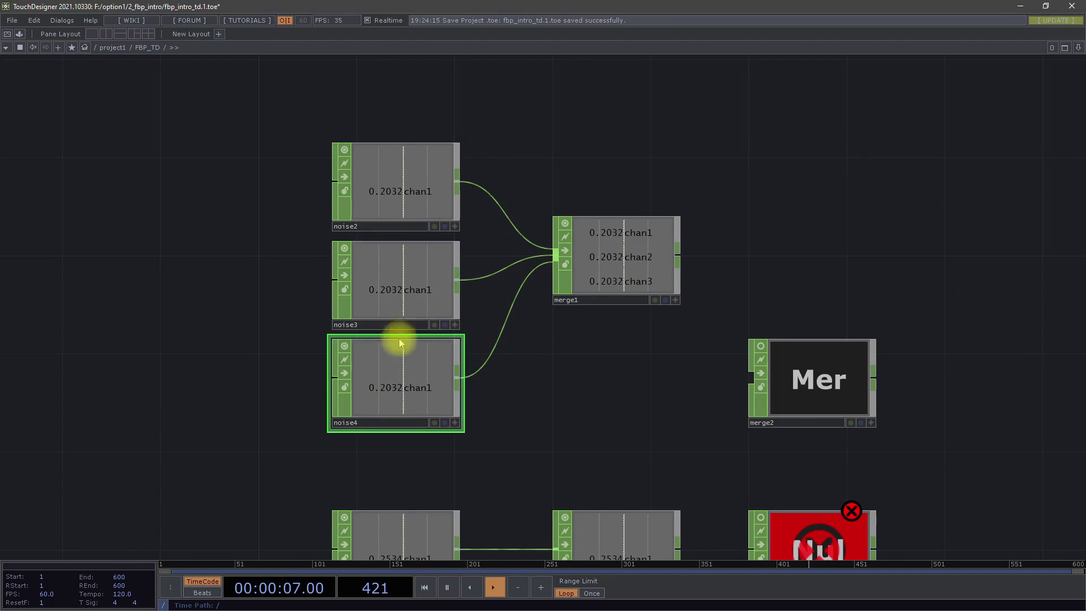
pyautogui.click(393, 296)
pyautogui.click(390, 177)
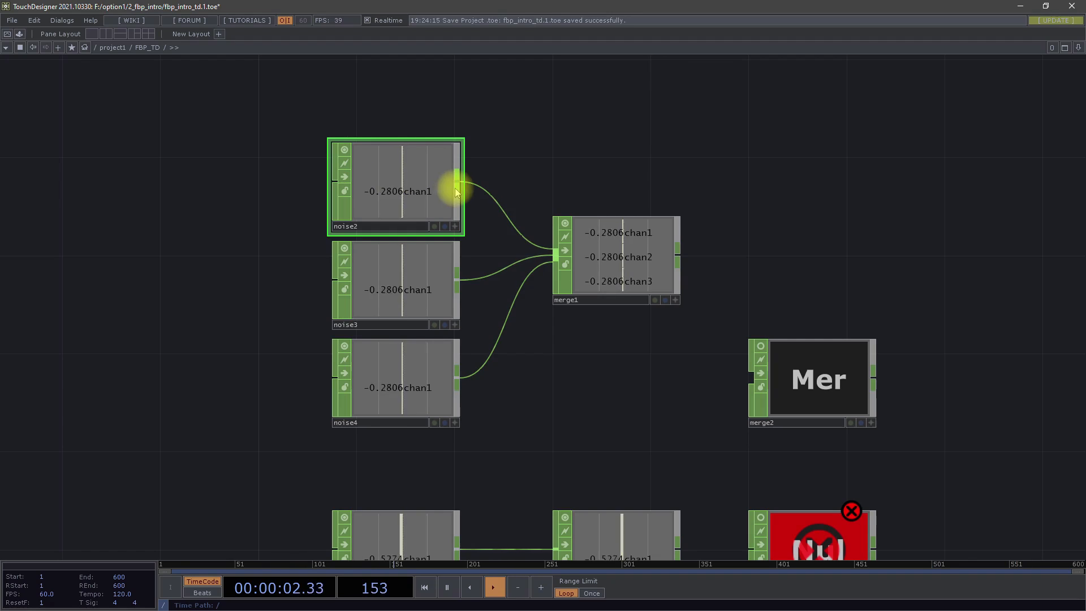
pyautogui.click(412, 305)
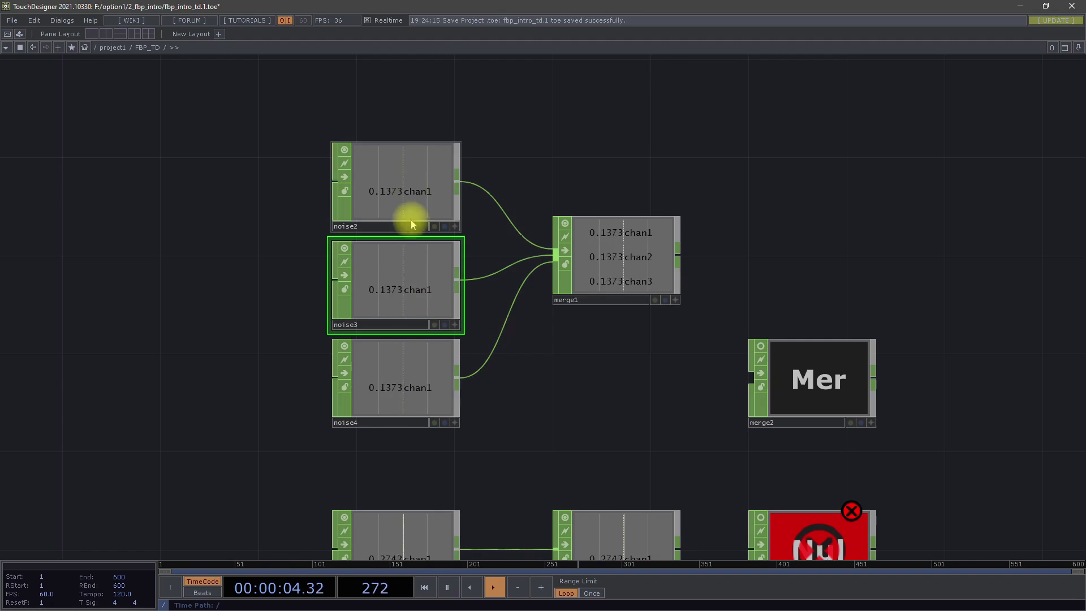
pyautogui.click(411, 192)
pyautogui.click(388, 286)
pyautogui.click(383, 365)
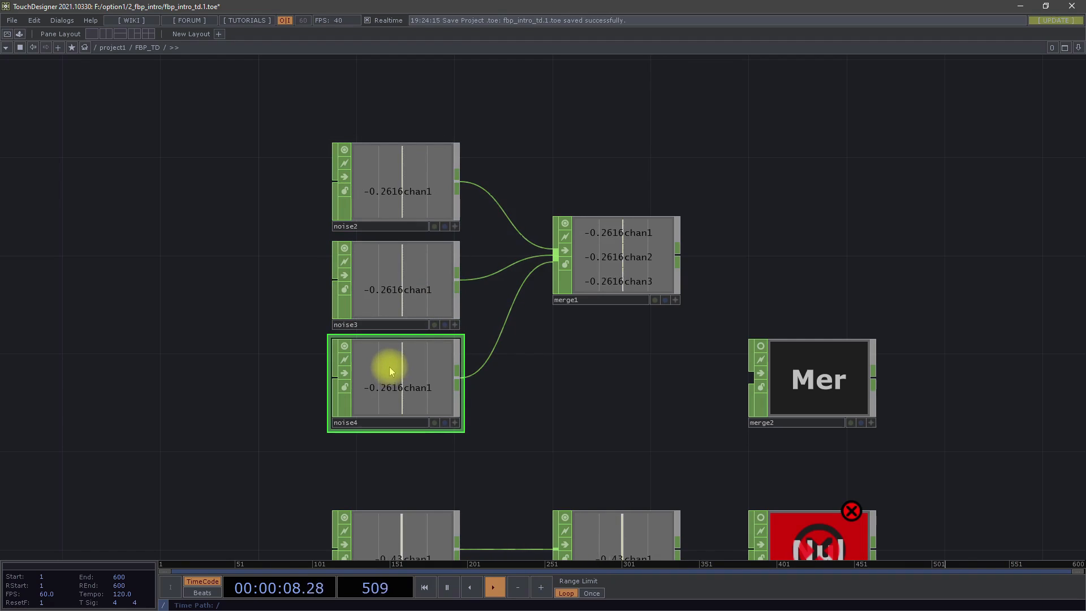
# - Compare the noise network feeding merge1 with the noise5 to null2 network below it, selecting noise2 as an example generator
pyautogui.moveTo(504, 412); pyautogui.dragTo(505, 273)
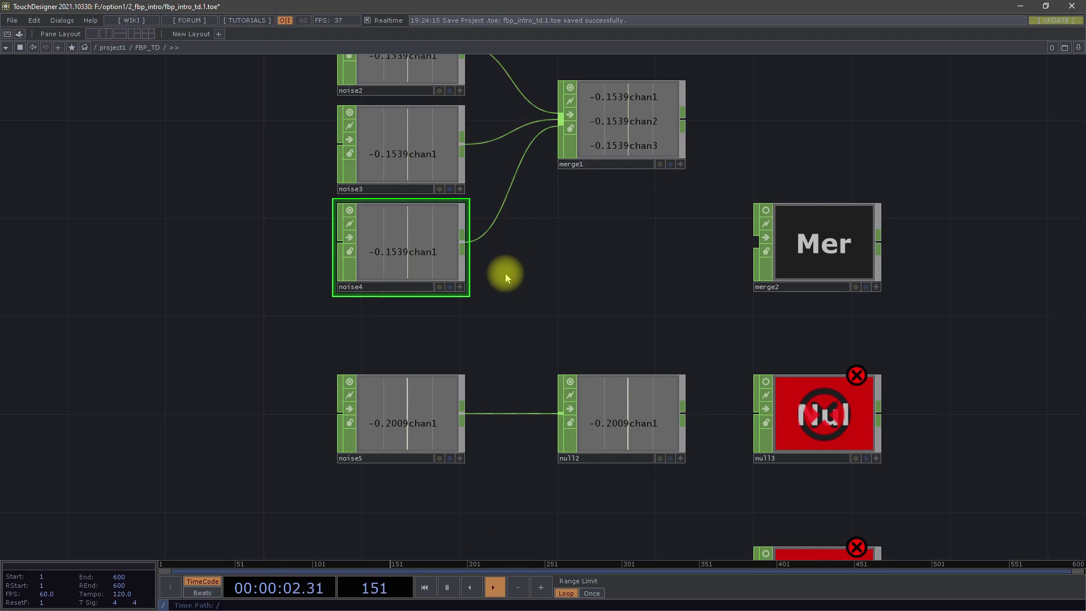
pyautogui.moveTo(525, 286); pyautogui.dragTo(552, 402)
pyautogui.click(421, 177)
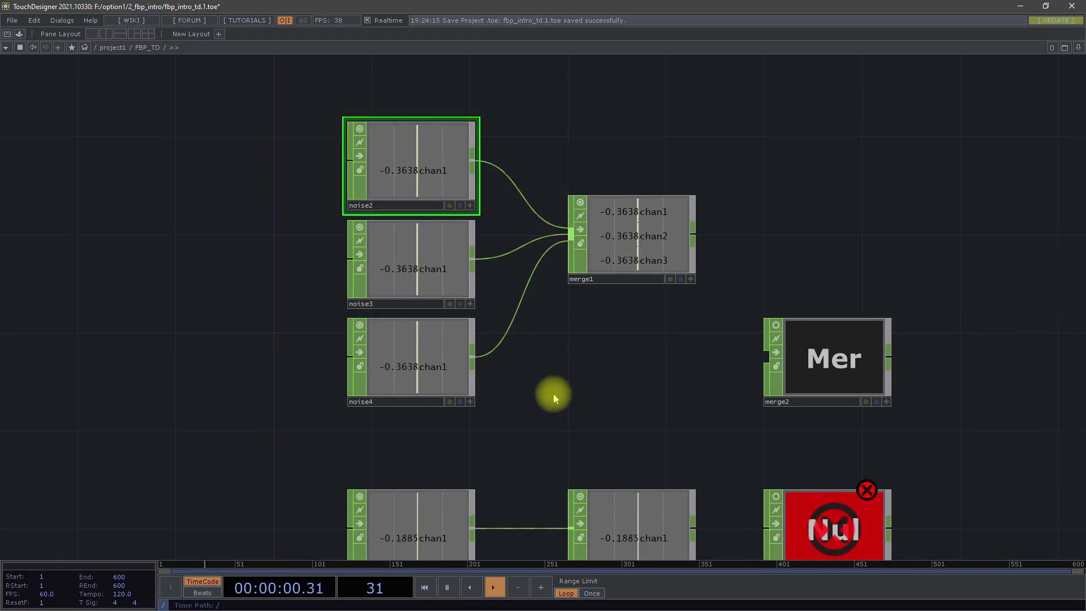
pyautogui.moveTo(553, 393); pyautogui.dragTo(466, 369)
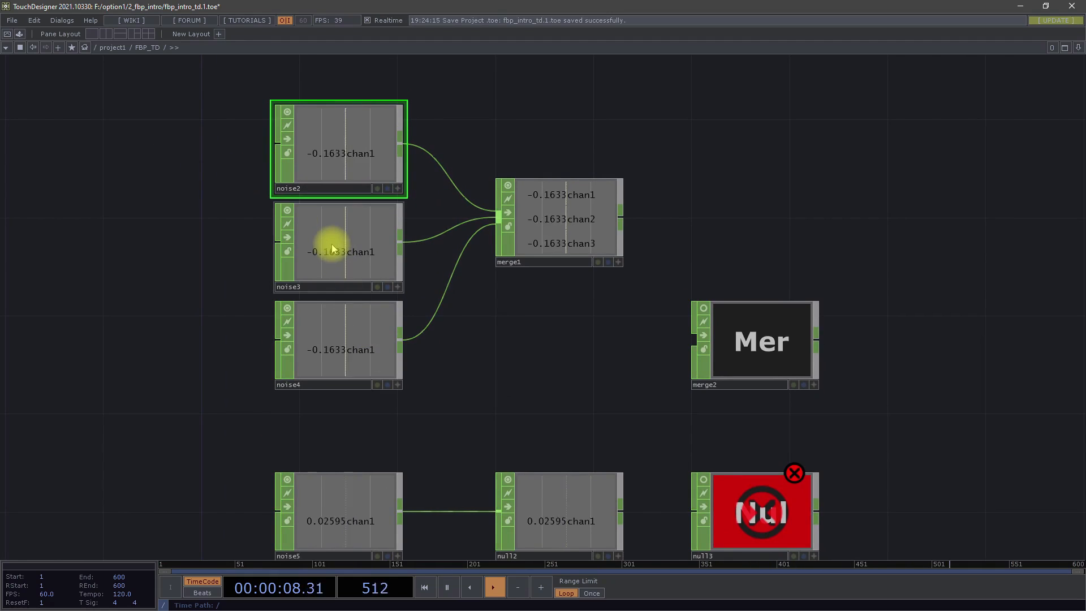
pyautogui.moveTo(563, 314); pyautogui.dragTo(512, 187)
pyautogui.moveTo(461, 260); pyautogui.dragTo(466, 320)
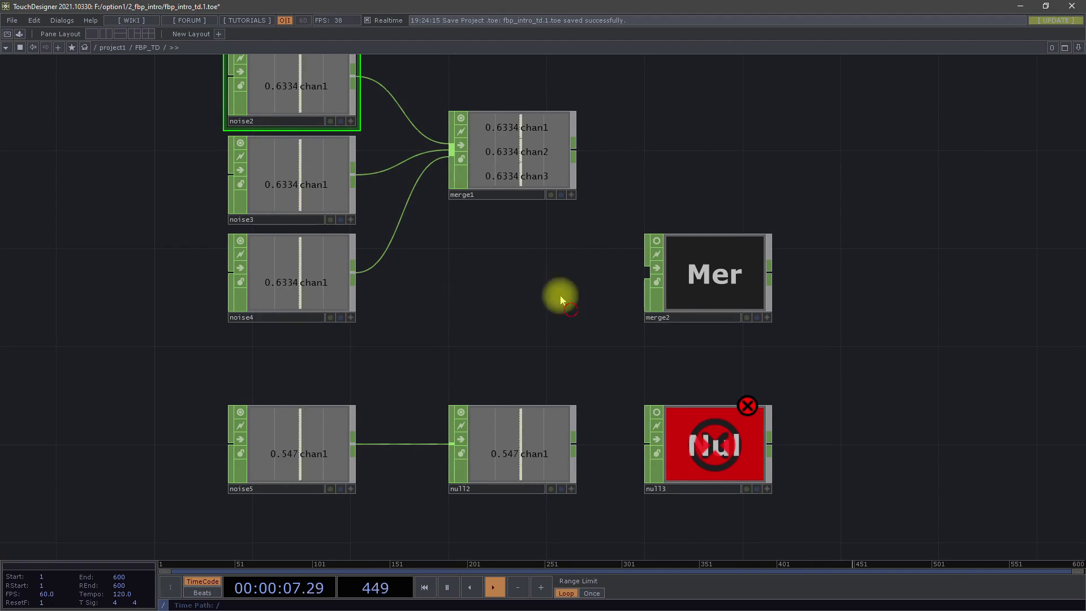
pyautogui.moveTo(563, 296); pyautogui.dragTo(575, 220)
pyautogui.scroll(-3, 576, 224)
pyautogui.moveTo(568, 264); pyautogui.dragTo(558, 320)
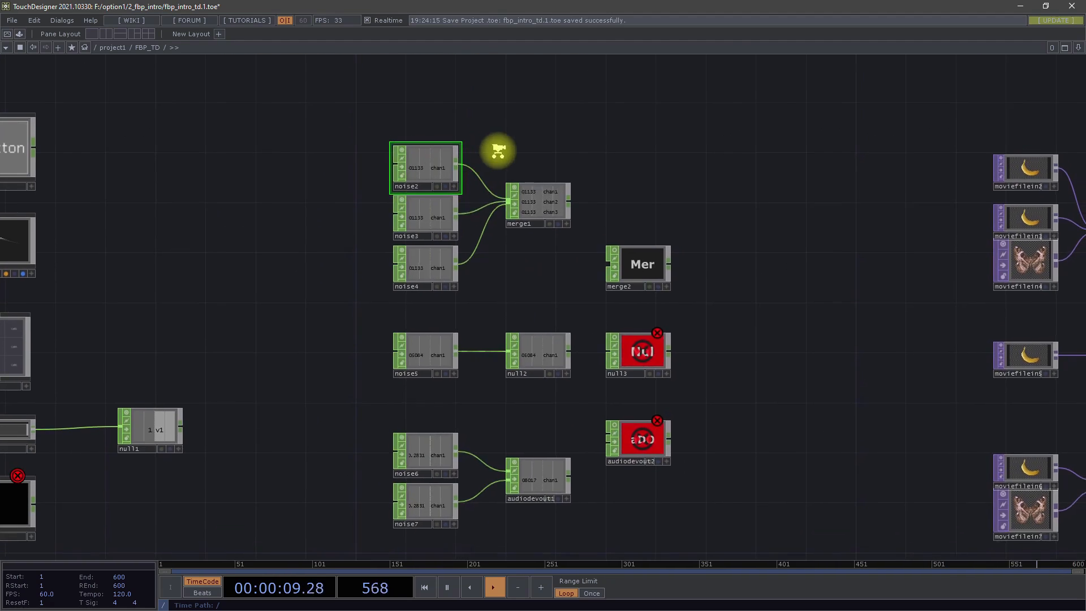
# - Select merge1, noise3 and noise4 in turn to compare the merged channels with their sources
pyautogui.scroll(3, 497, 150)
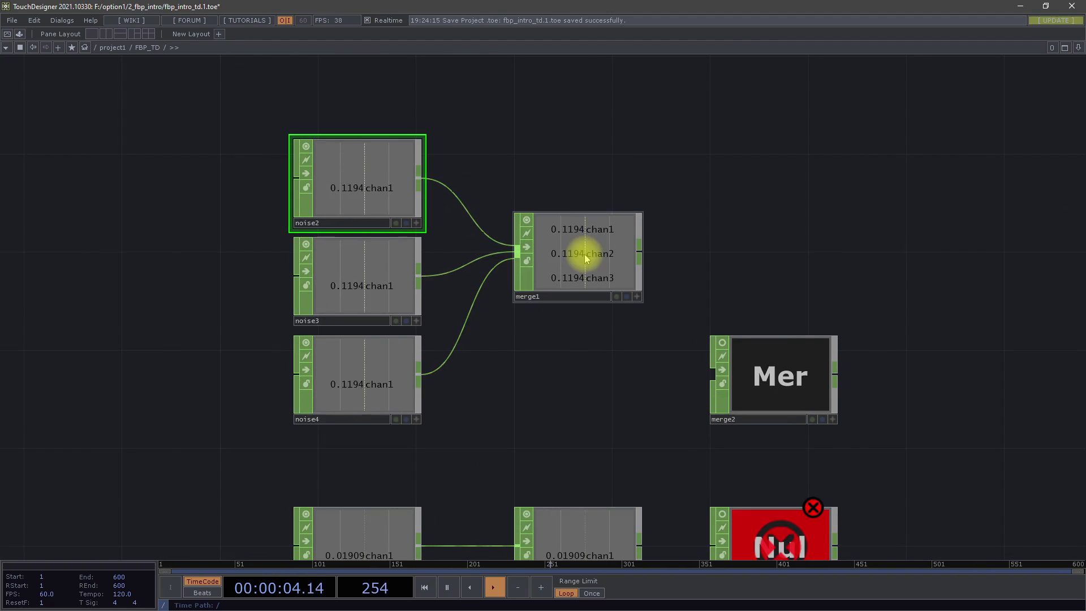
pyautogui.click(593, 270)
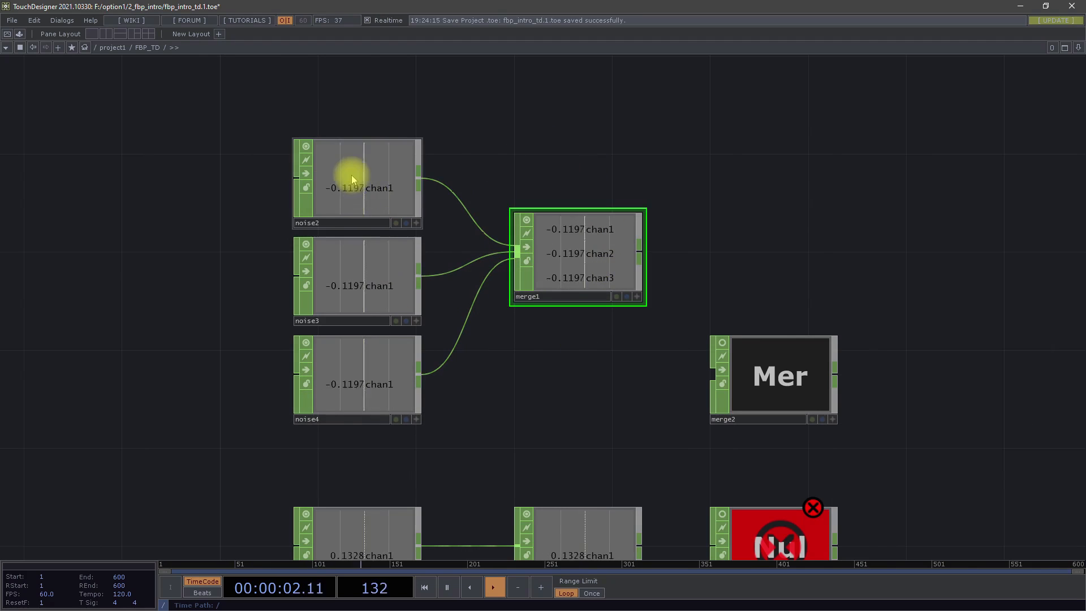
pyautogui.click(351, 272)
pyautogui.click(346, 368)
pyautogui.moveTo(607, 393); pyautogui.dragTo(611, 279)
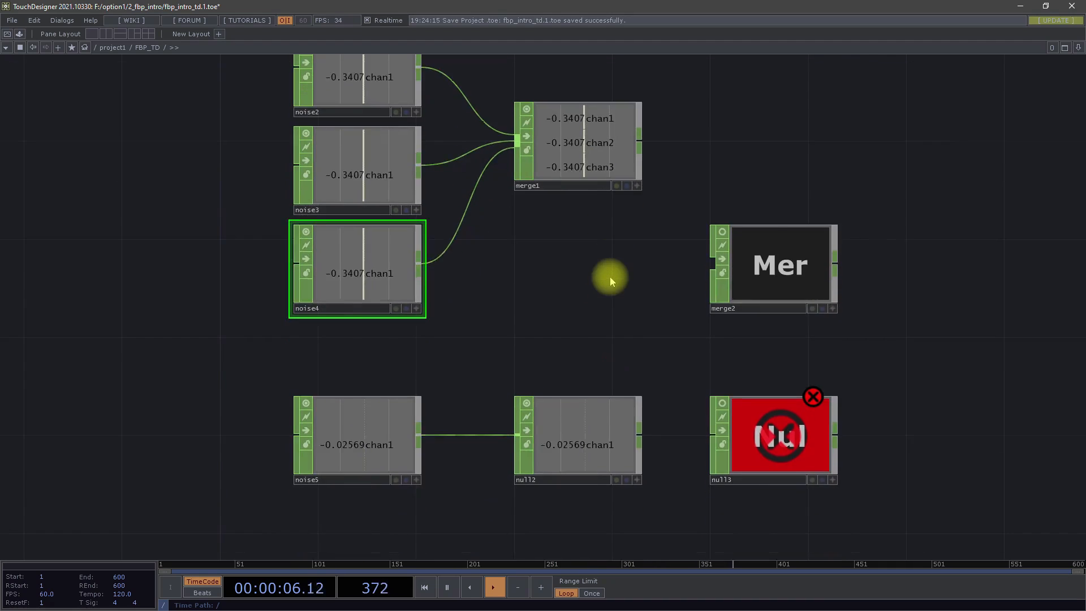
# - Examine the input connectors of the noise nodes, merge1 and the unconnected merge2
pyautogui.scroll(-5, 600, 300)
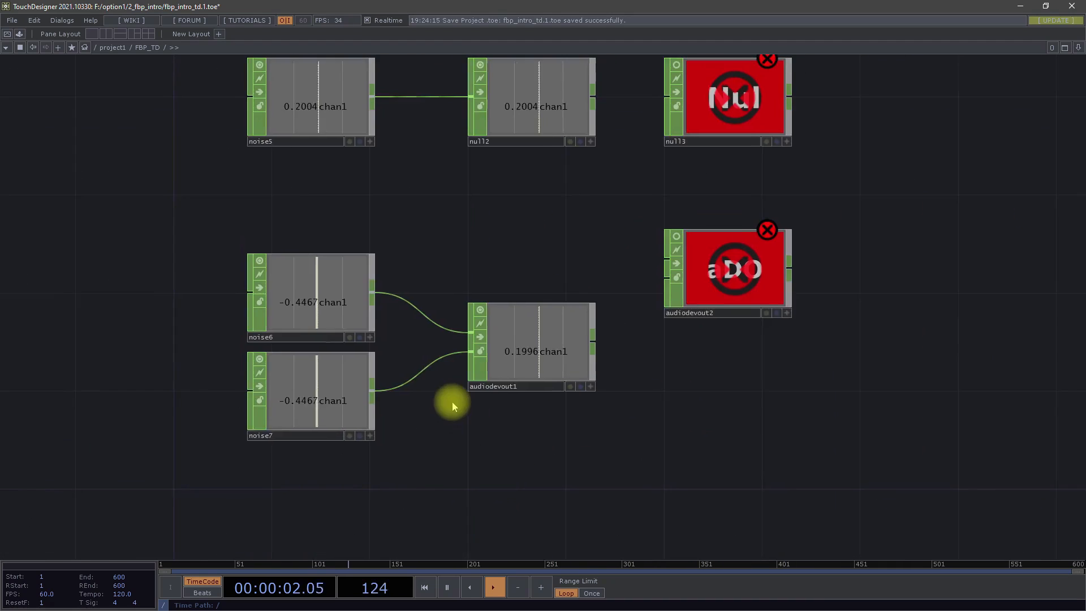
pyautogui.scroll(-5, 452, 402)
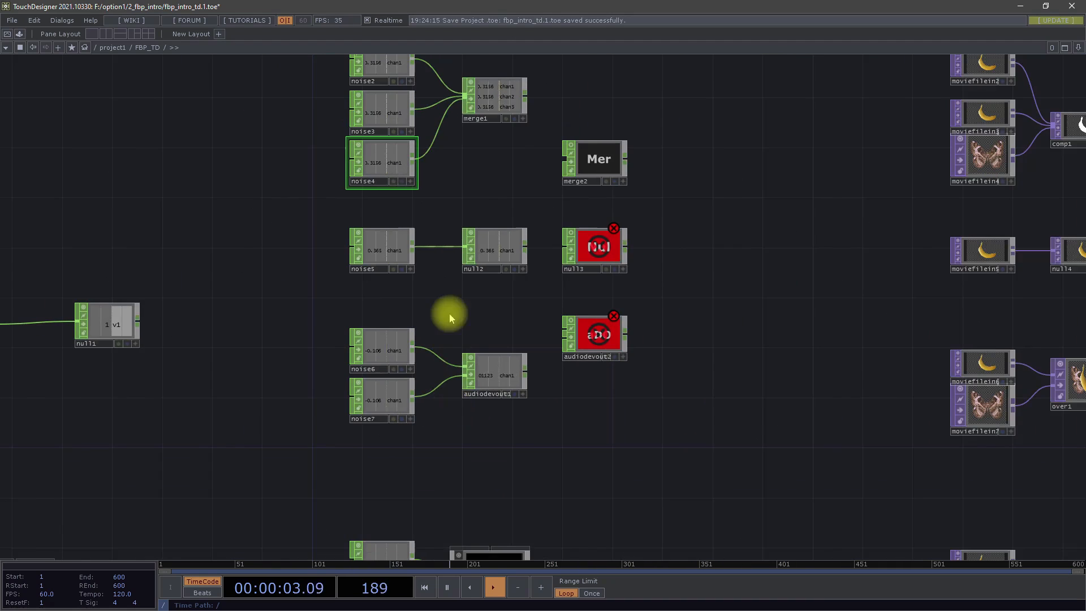
pyautogui.moveTo(449, 313); pyautogui.dragTo(497, 449)
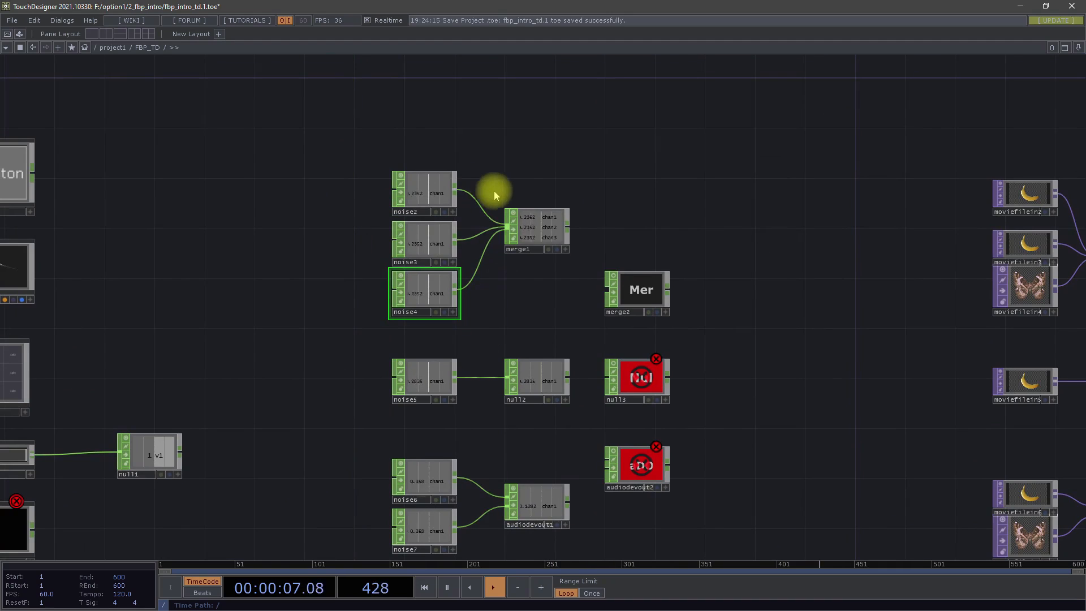
pyautogui.scroll(4, 506, 195)
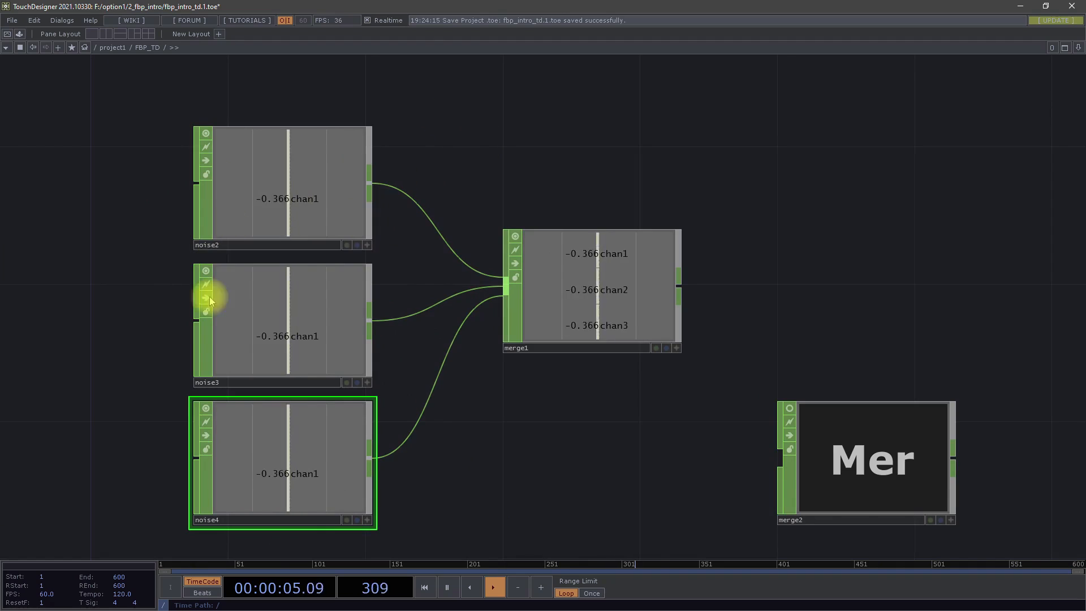
pyautogui.moveTo(544, 437); pyautogui.dragTo(611, 376)
pyautogui.moveTo(650, 130); pyautogui.dragTo(533, 149)
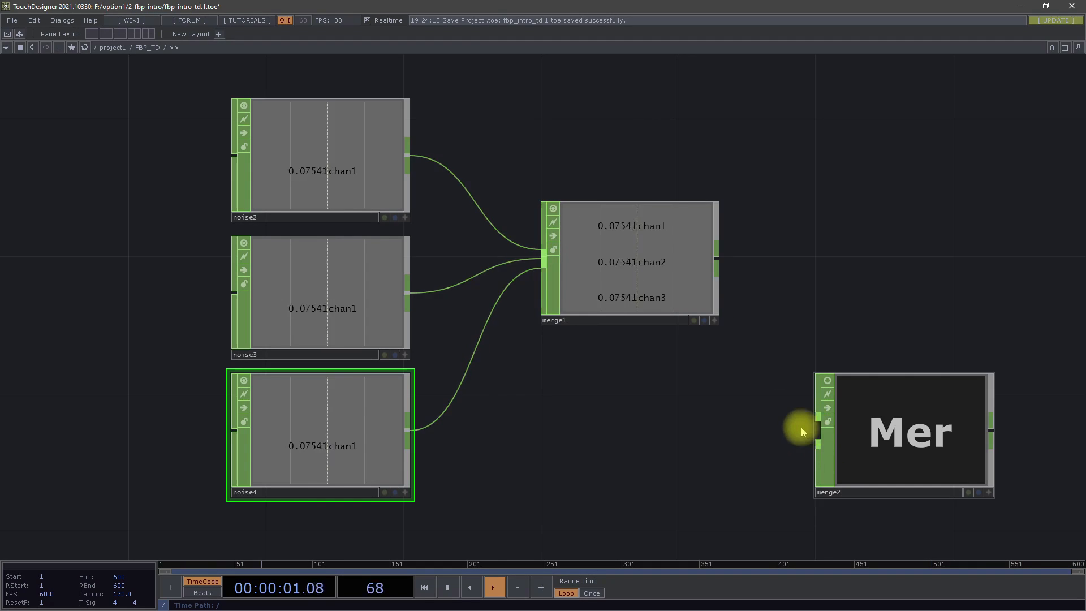
pyautogui.scroll(-5, 635, 347)
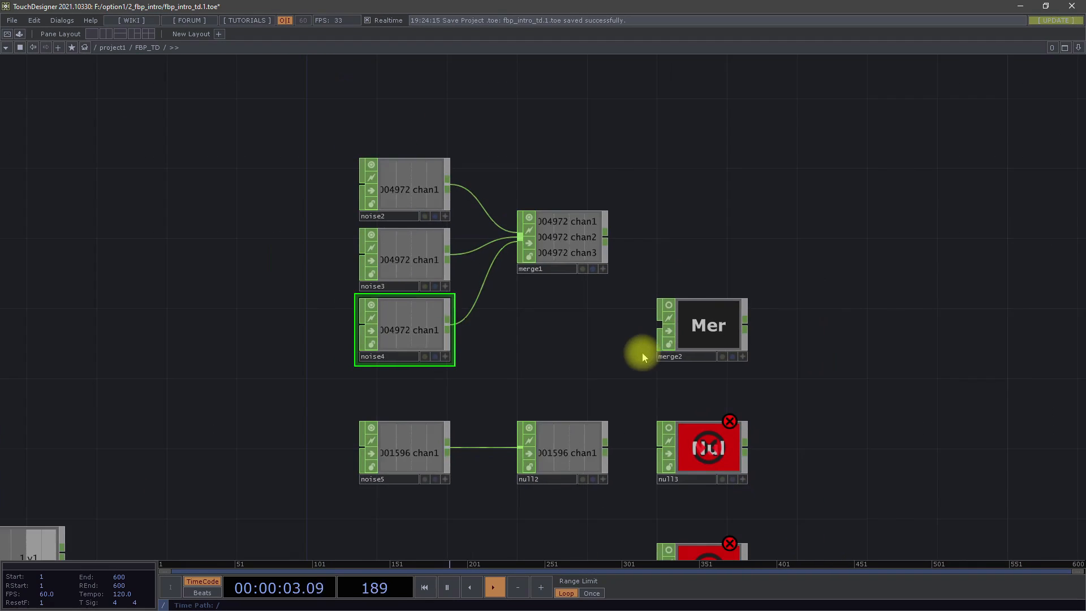
# - Move merge2 directly above noise2 and compare the input connectors of the two nodes
pyautogui.moveTo(708, 348); pyautogui.dragTo(409, 121)
pyautogui.moveTo(500, 131); pyautogui.dragTo(500, 169)
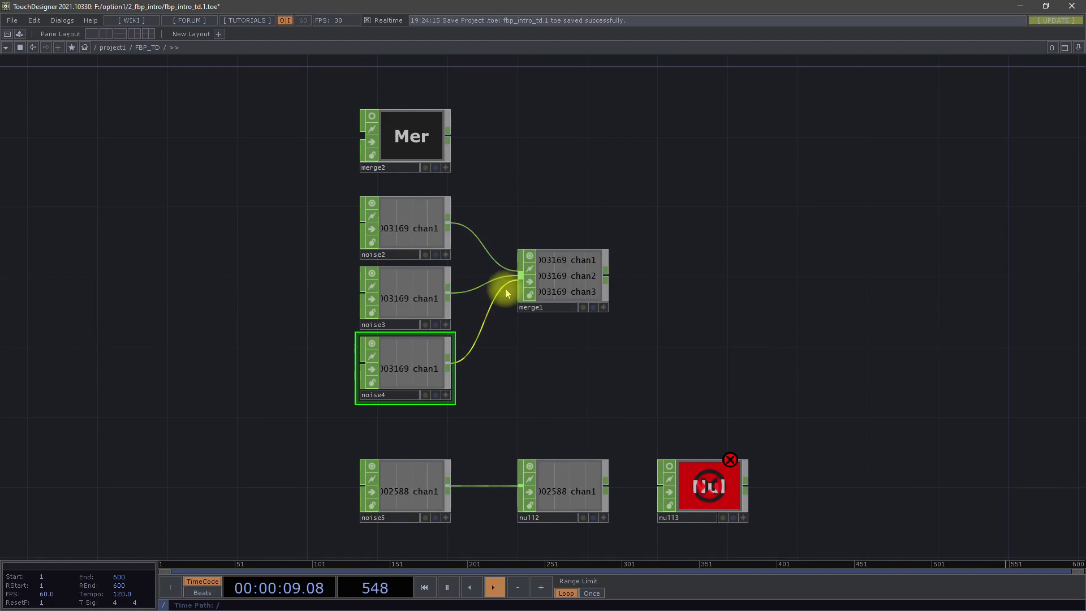
pyautogui.scroll(10, 347, 206)
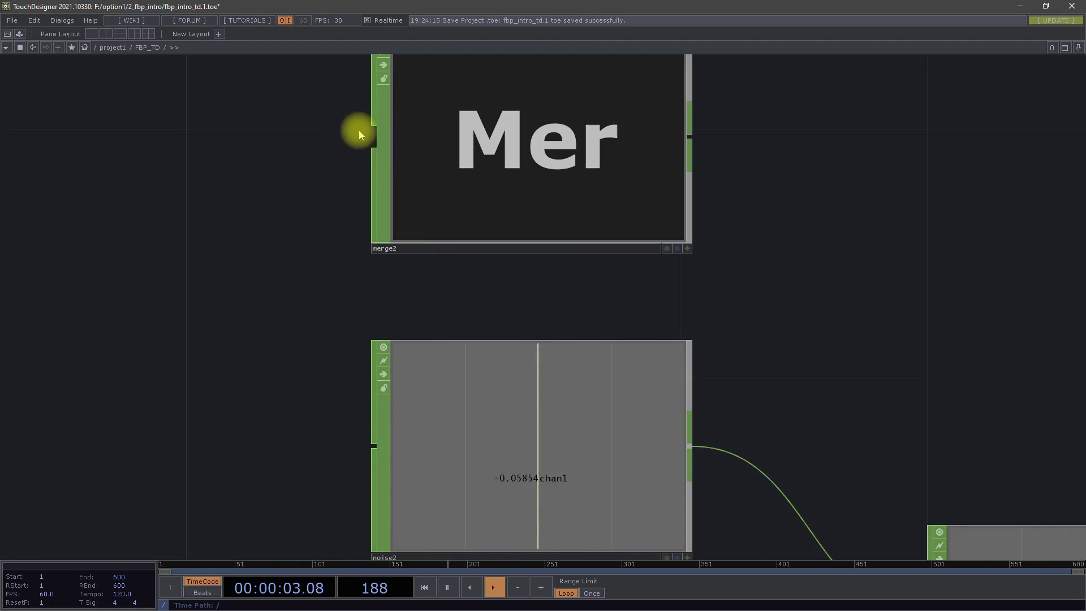
pyautogui.scroll(-10, 335, 269)
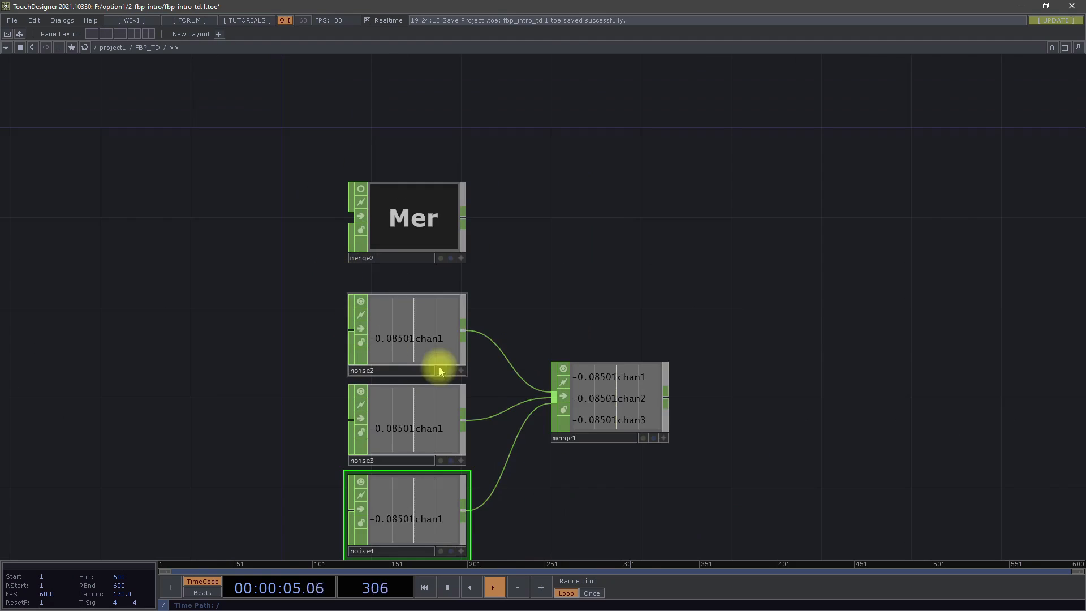
pyautogui.scroll(-5, 651, 453)
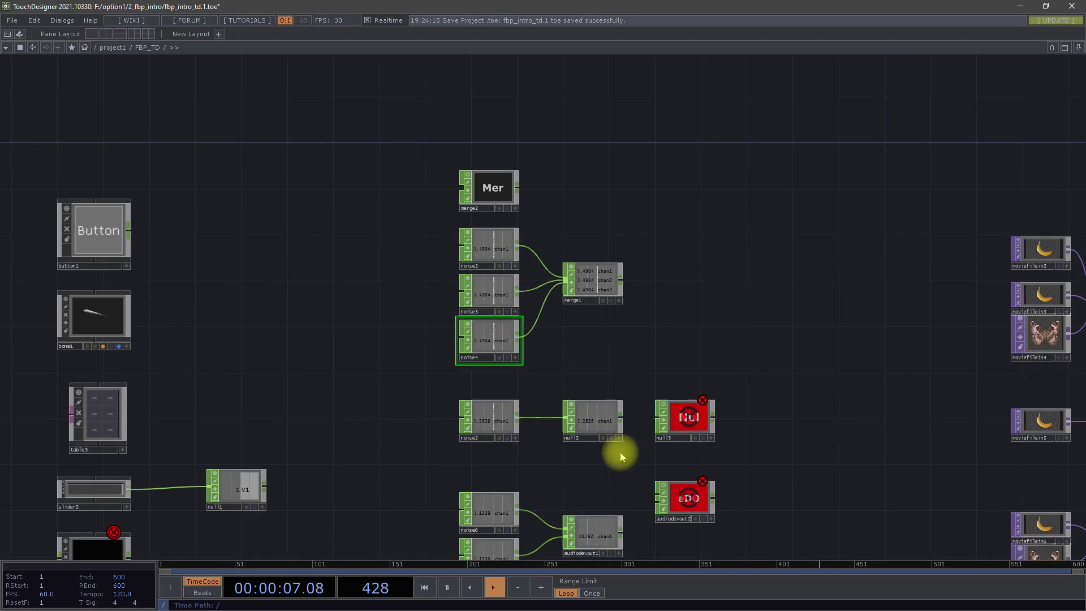
# - Add a Null CHOP directly above merge2
pyautogui.moveTo(626, 197); pyautogui.dragTo(624, 260)
pyautogui.scroll(5, 515, 226)
pyautogui.doubleClick(449, 183)
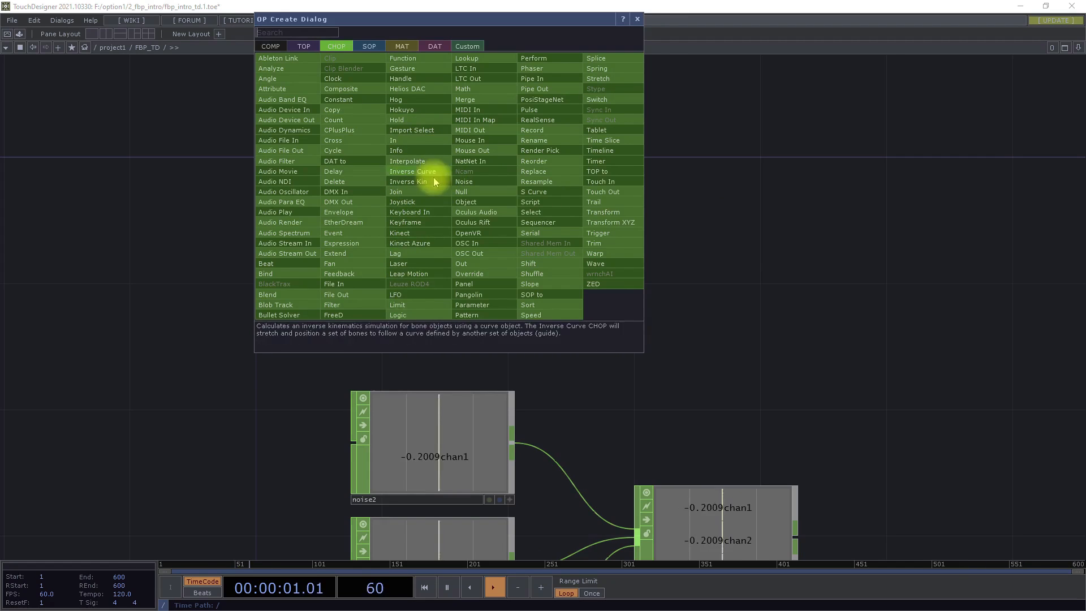
pyautogui.click(462, 193)
pyautogui.click(394, 179)
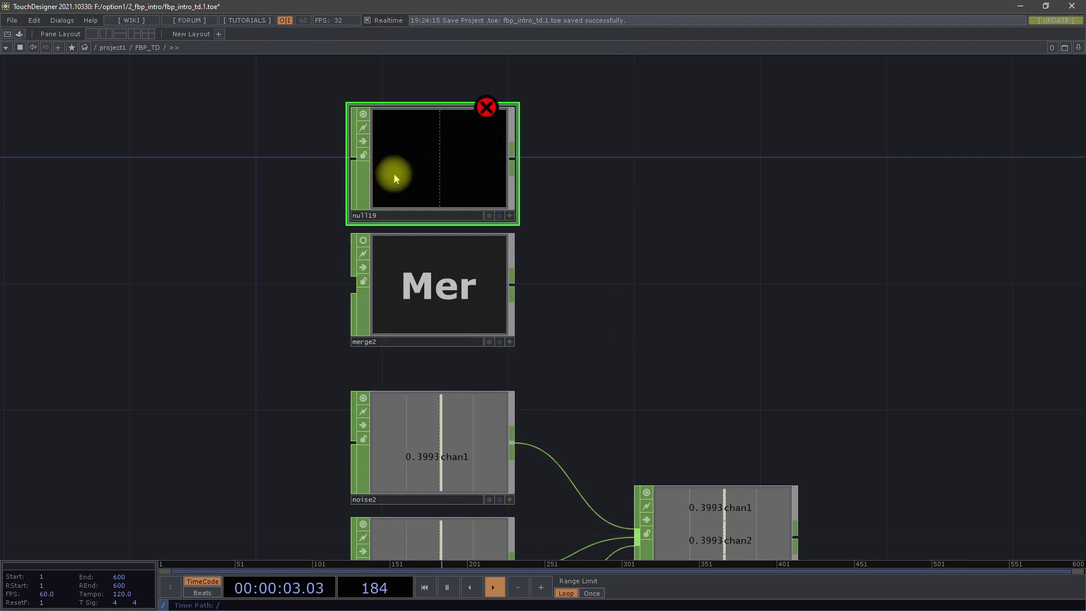
# - Compare the input connectors of the new Null and merge2, and view the two separate inputs of audiodevout1
pyautogui.scroll(3, 352, 161)
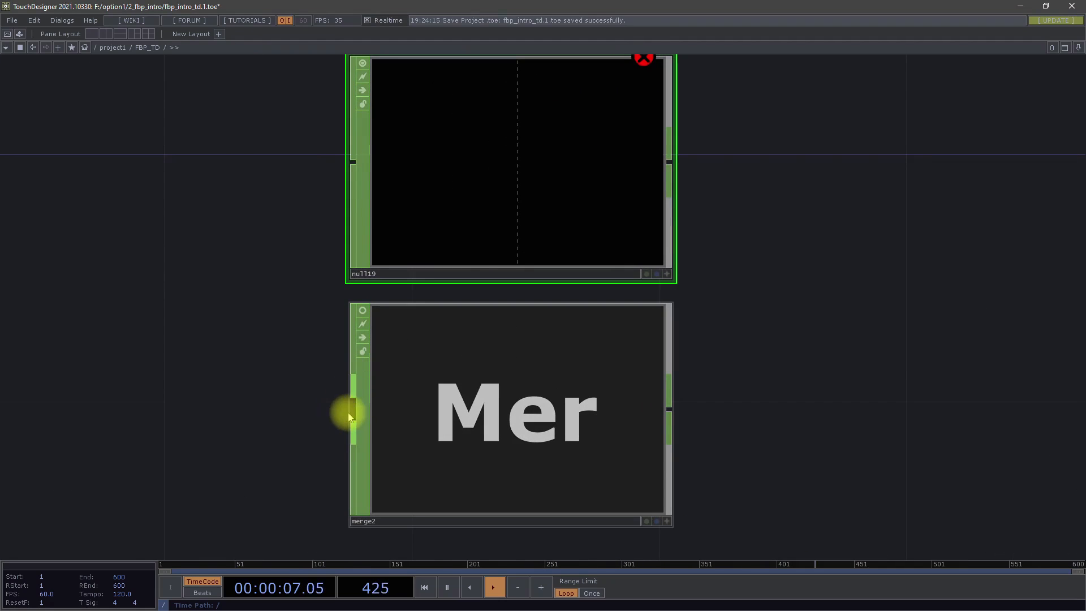
pyautogui.scroll(-10, 349, 417)
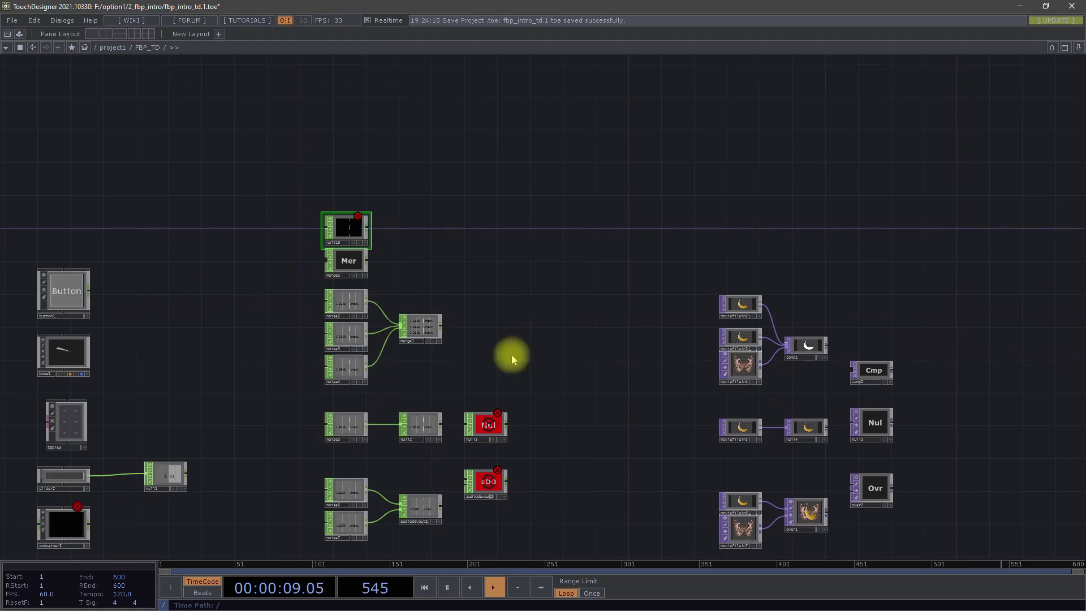
pyautogui.scroll(5, 412, 455)
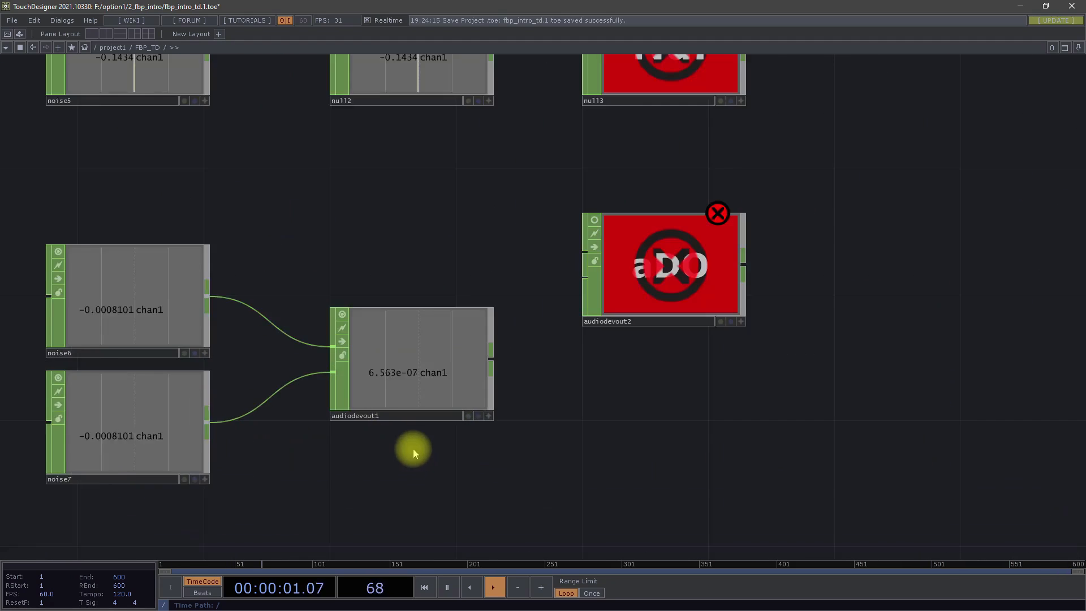
# - Add an Audio Device Out CHOP directly above the unconnected Null node at the head of the CHOP column
pyautogui.scroll(-6, 412, 454)
pyautogui.scroll(8, 392, 416)
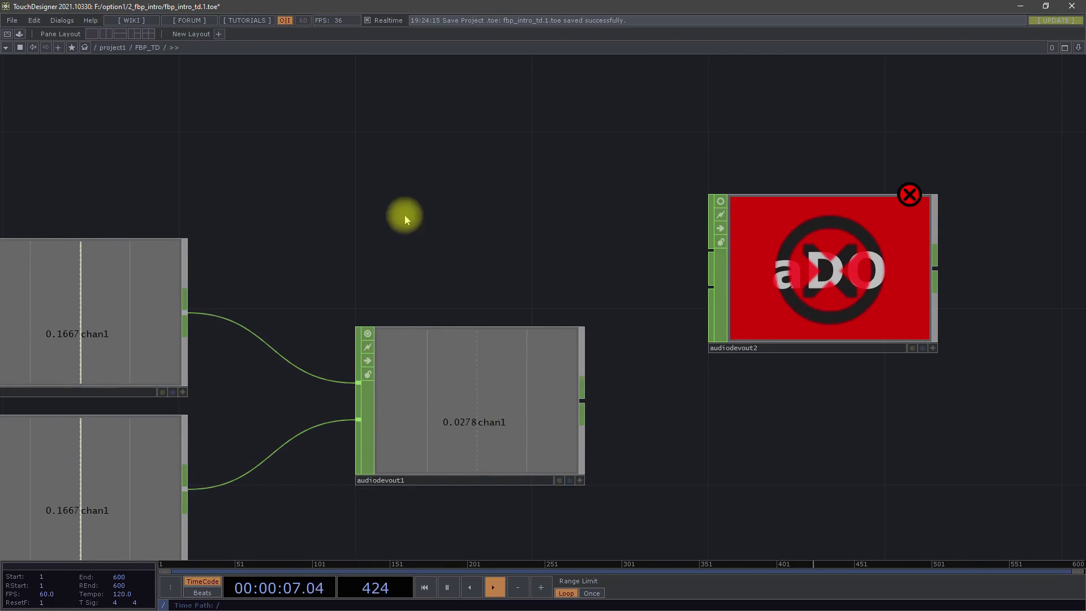
pyautogui.scroll(-7, 405, 220)
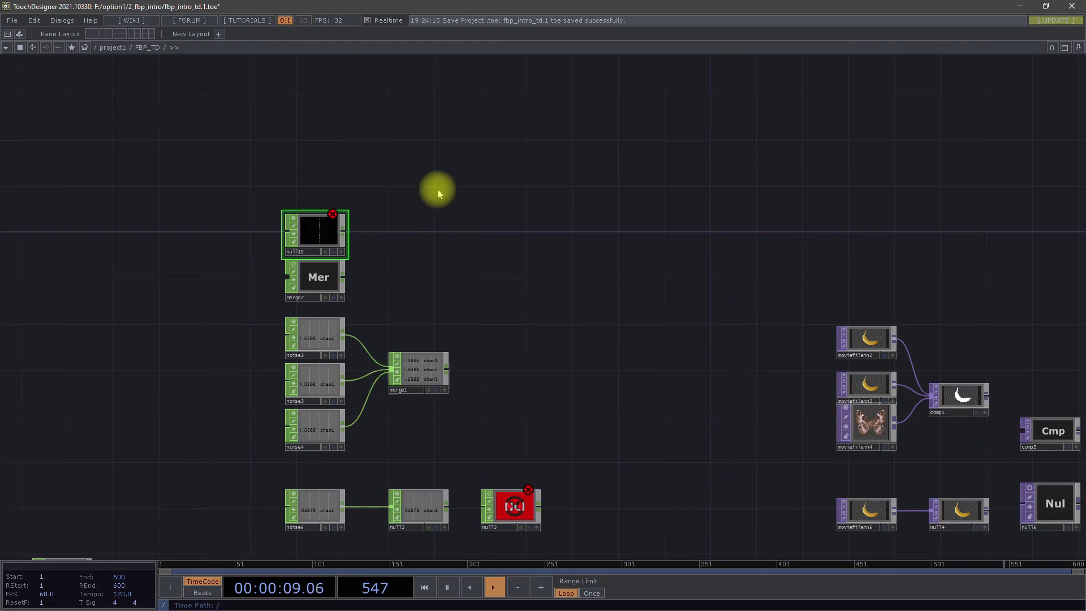
pyautogui.press('Tab')
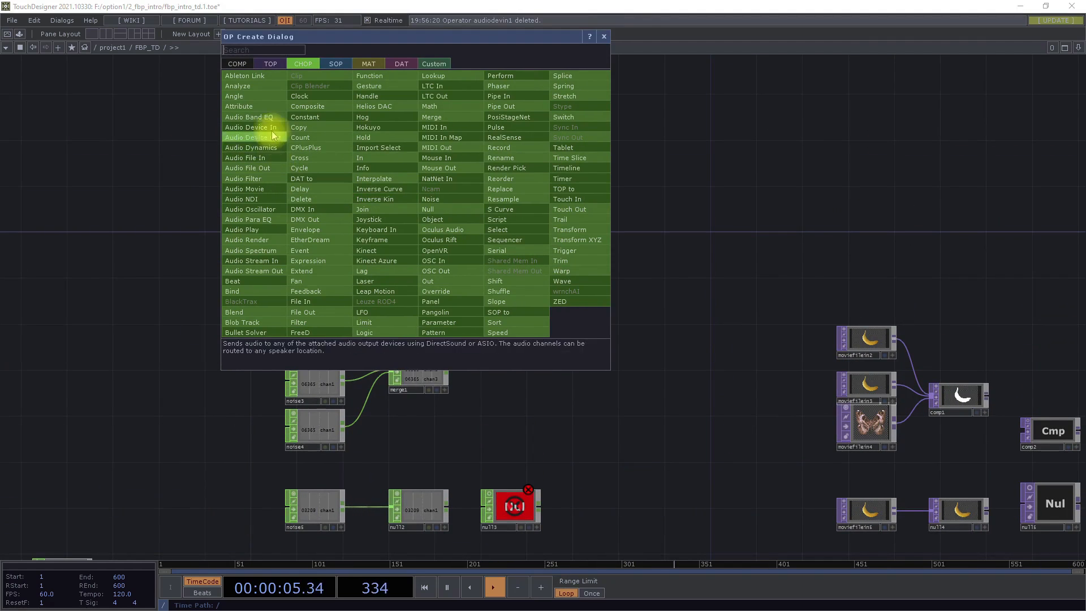
pyautogui.click(275, 137)
pyautogui.moveTo(460, 169); pyautogui.dragTo(253, 179)
# - Compare the two separate input connectors of the new Audio Device Out node with the single input of null19
pyautogui.scroll(3, 332, 179)
pyautogui.scroll(4, 332, 180)
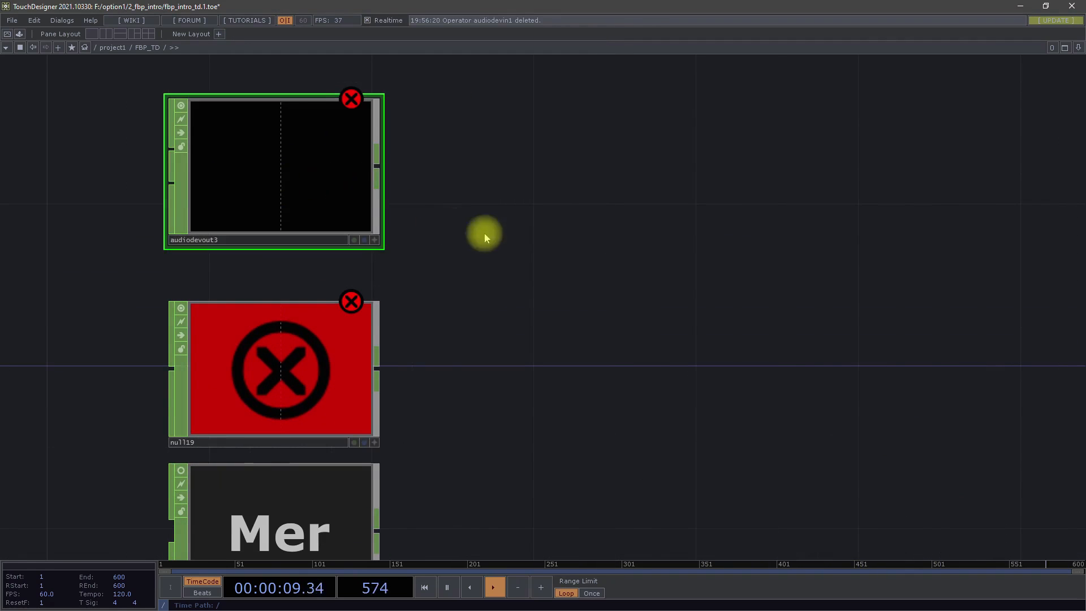
pyautogui.moveTo(494, 235); pyautogui.dragTo(549, 232)
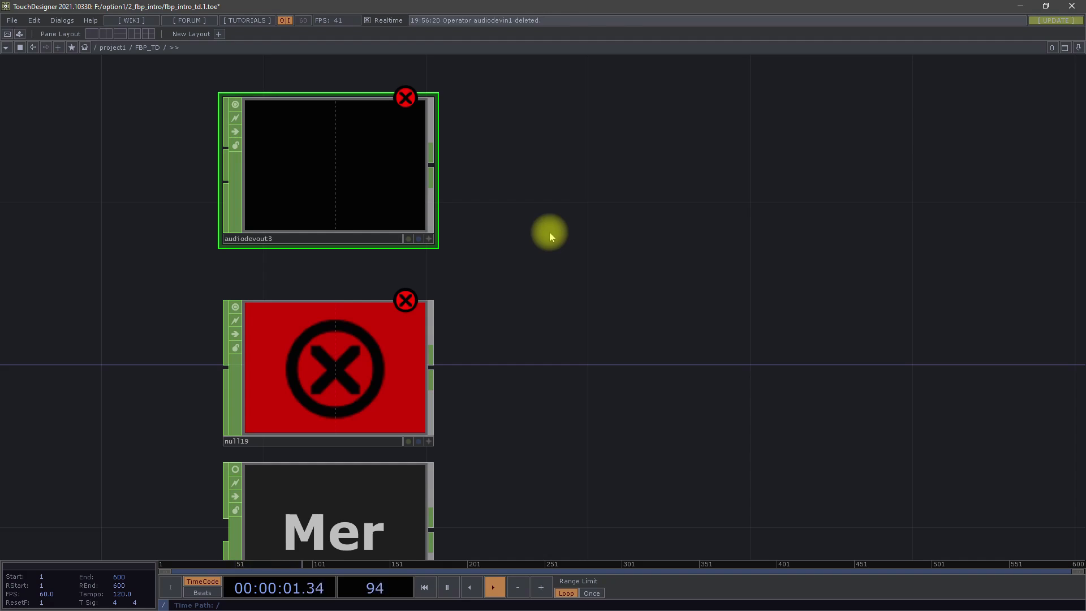
pyautogui.moveTo(549, 232); pyautogui.dragTo(606, 252)
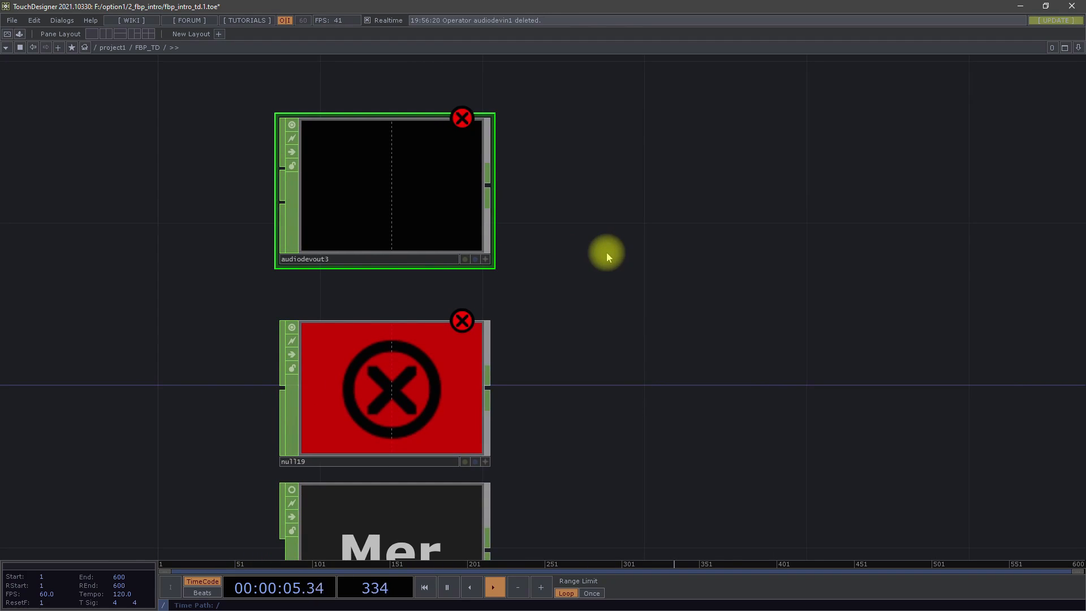
pyautogui.scroll(-5, 606, 252)
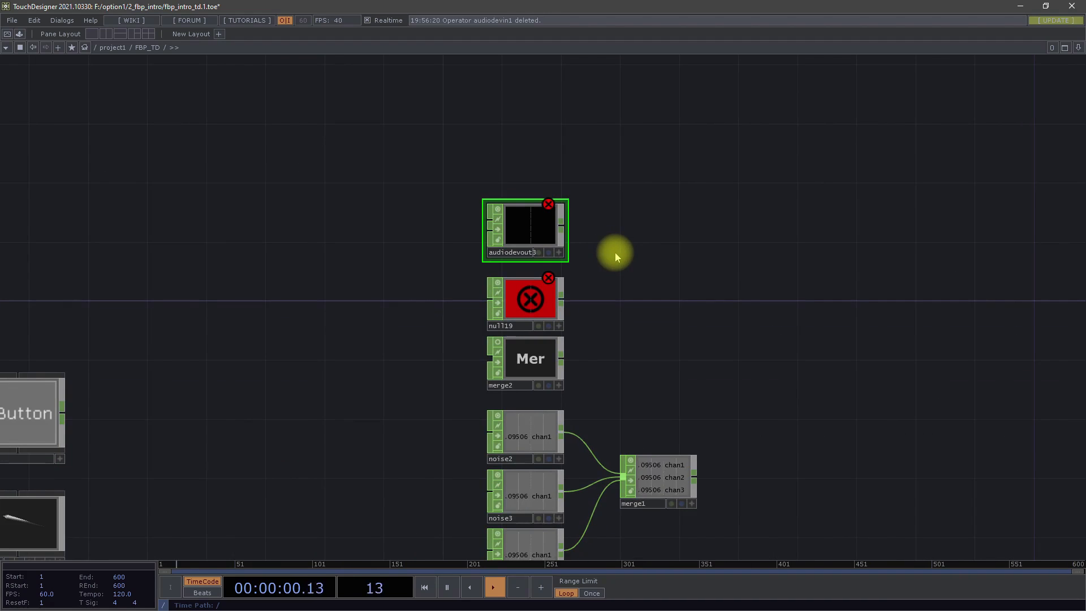
pyautogui.scroll(5, 600, 204)
pyautogui.scroll(2, 282, 257)
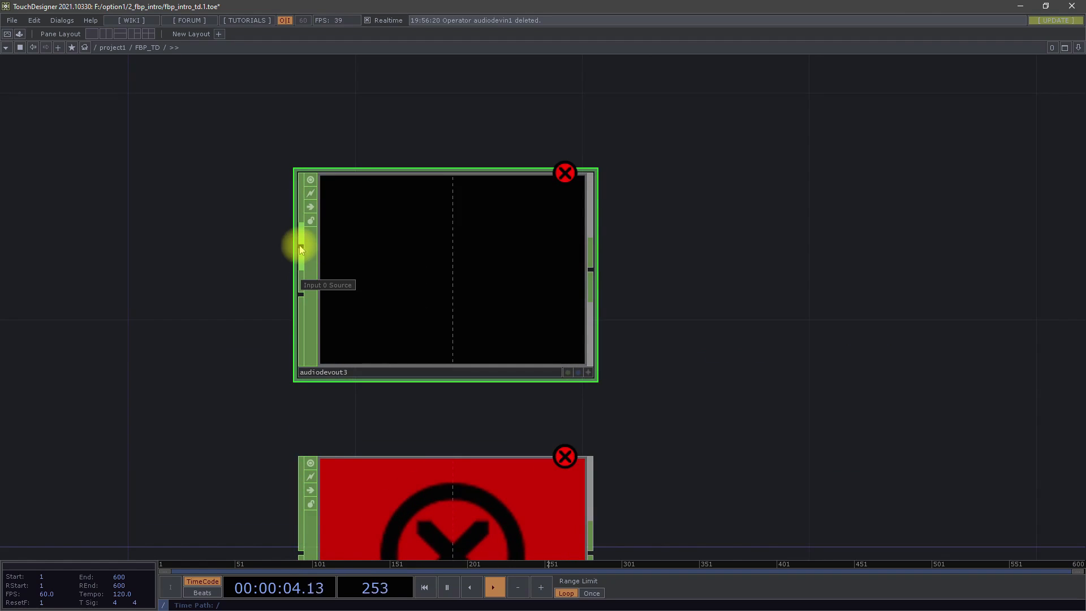
pyautogui.moveTo(244, 437); pyautogui.dragTo(261, 165)
pyautogui.moveTo(248, 401); pyautogui.dragTo(248, 439)
pyautogui.moveTo(231, 228); pyautogui.dragTo(238, 323)
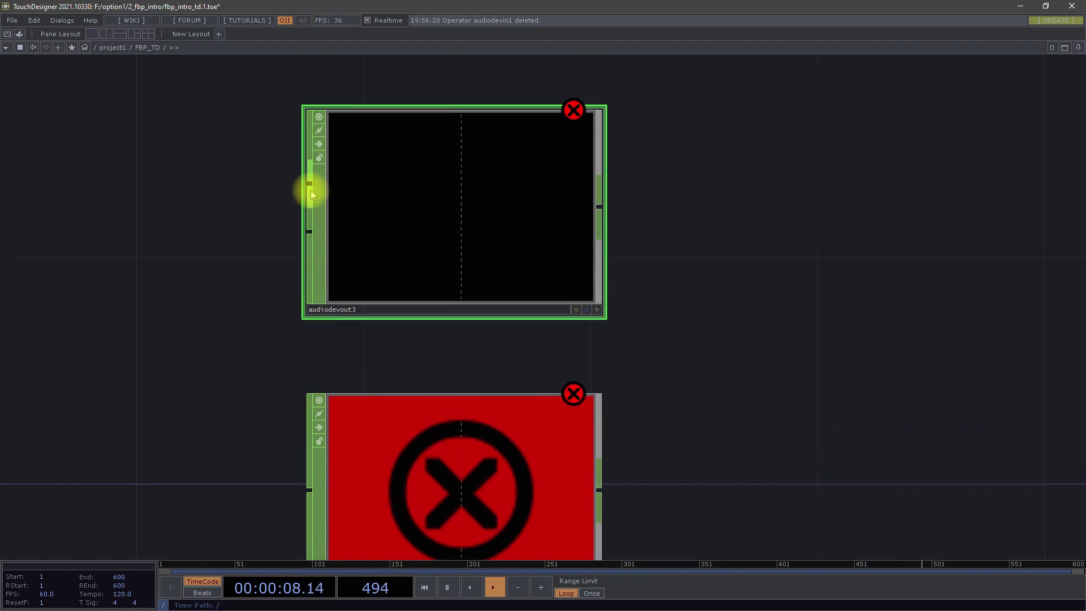
pyautogui.moveTo(678, 354); pyautogui.dragTo(463, 258)
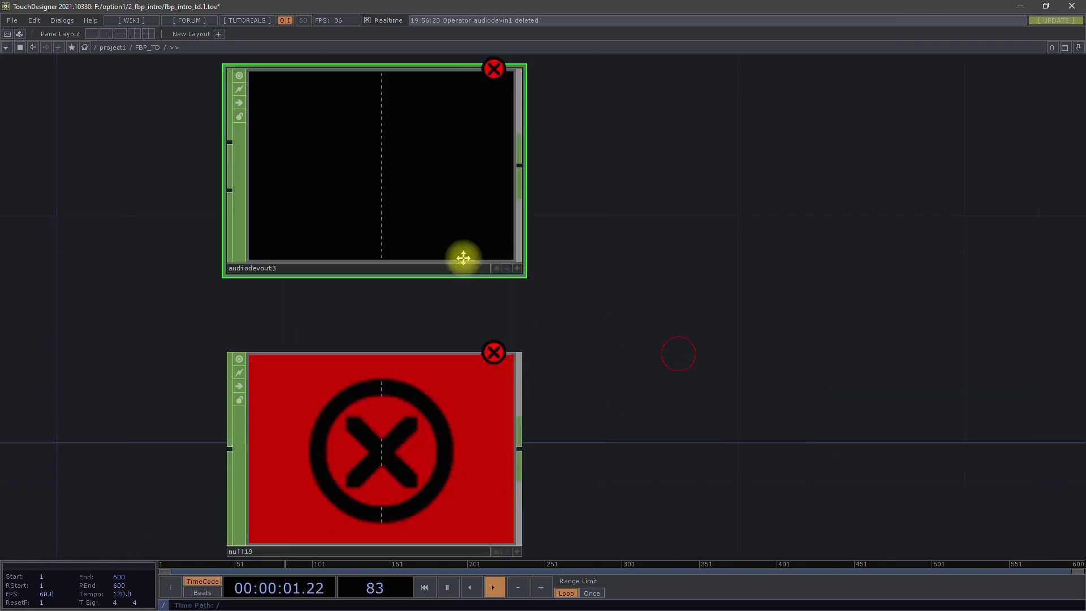
# - Examine the CHOP chain where noise8, routed through container3, and the three Audio File In nodes feed switch6
pyautogui.scroll(-10, 463, 258)
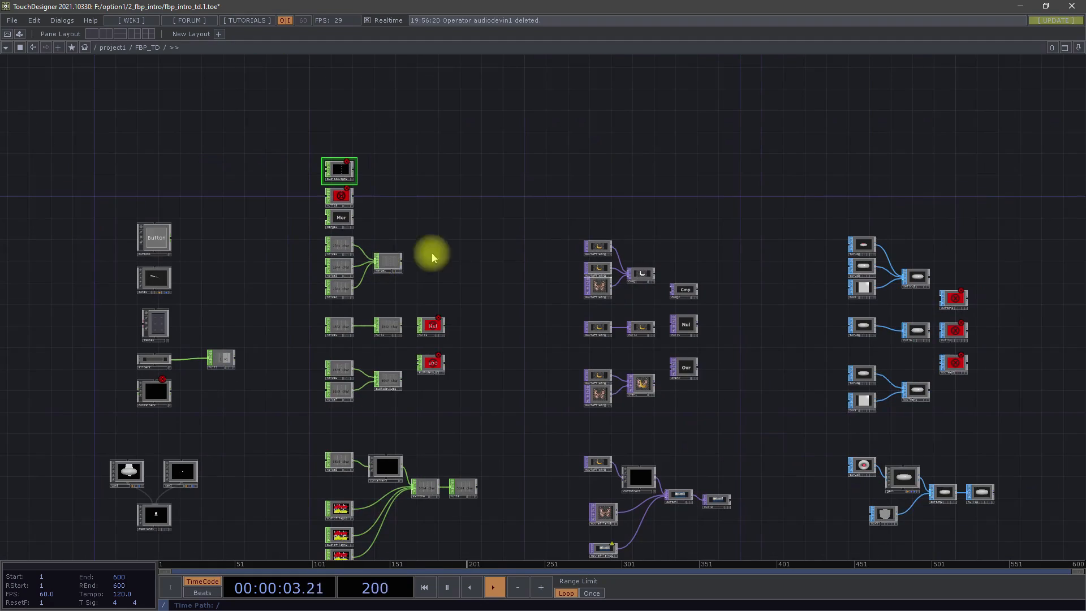
pyautogui.moveTo(504, 271); pyautogui.dragTo(564, 224)
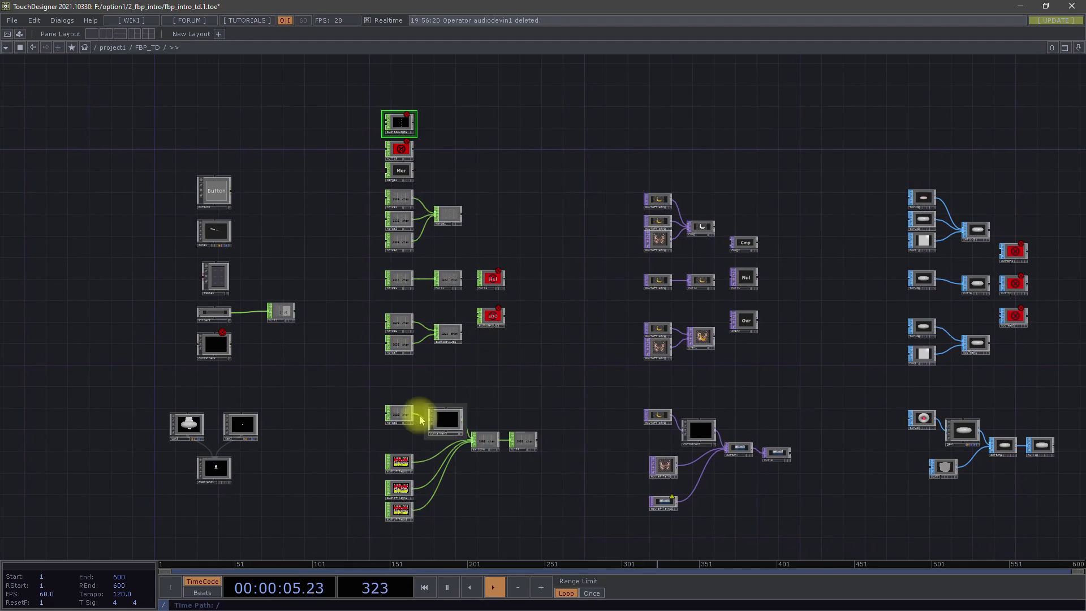
pyautogui.scroll(5, 446, 491)
pyautogui.moveTo(497, 492); pyautogui.dragTo(521, 372)
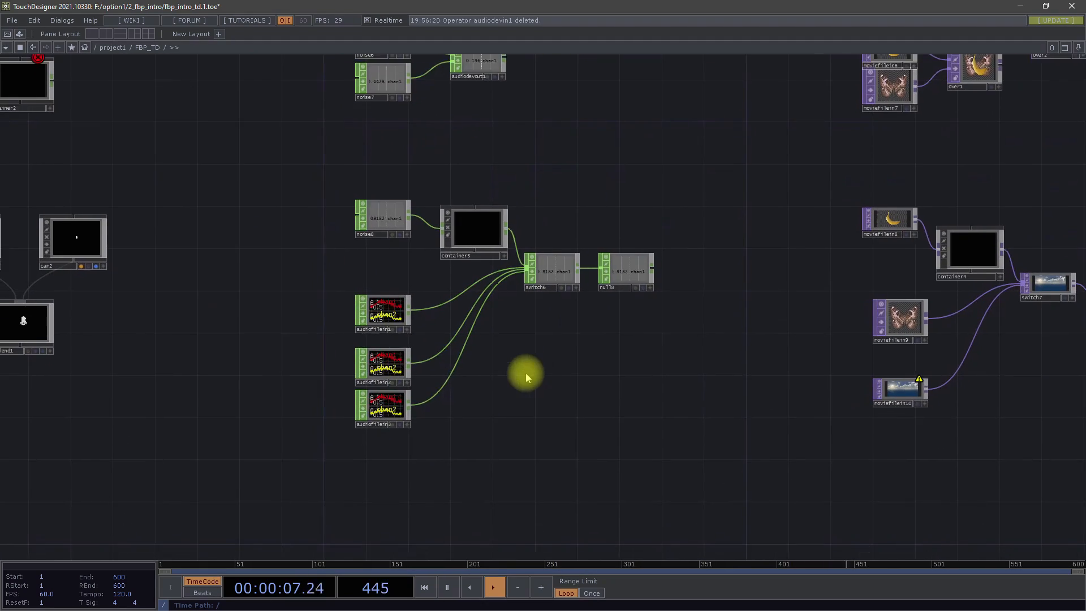
pyautogui.scroll(2, 390, 306)
pyautogui.scroll(3, 392, 311)
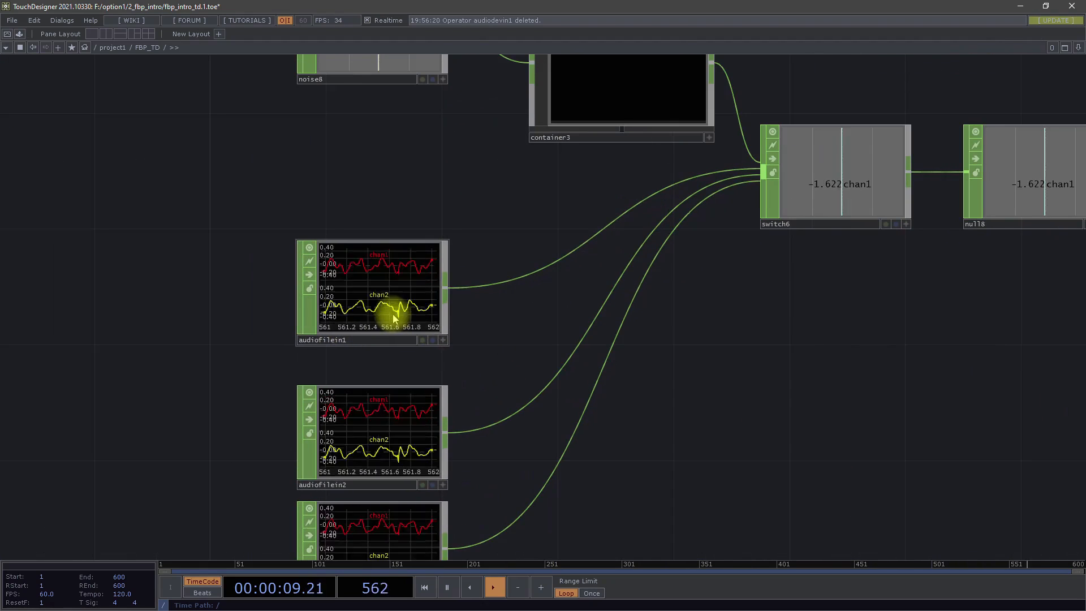
pyautogui.scroll(-2, 390, 308)
pyautogui.scroll(-2, 394, 311)
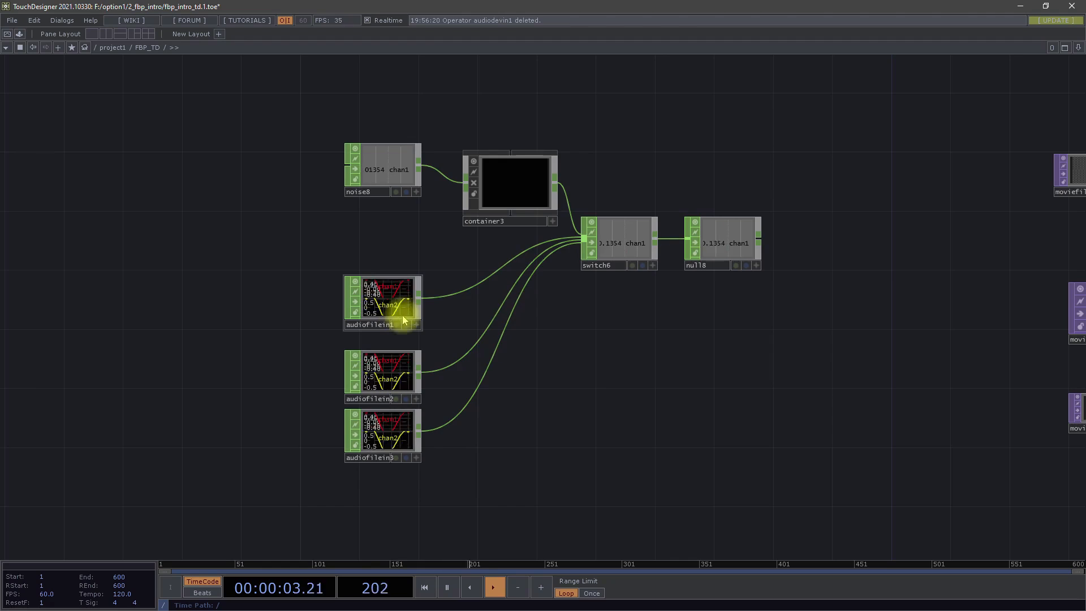
pyautogui.scroll(4, 388, 309)
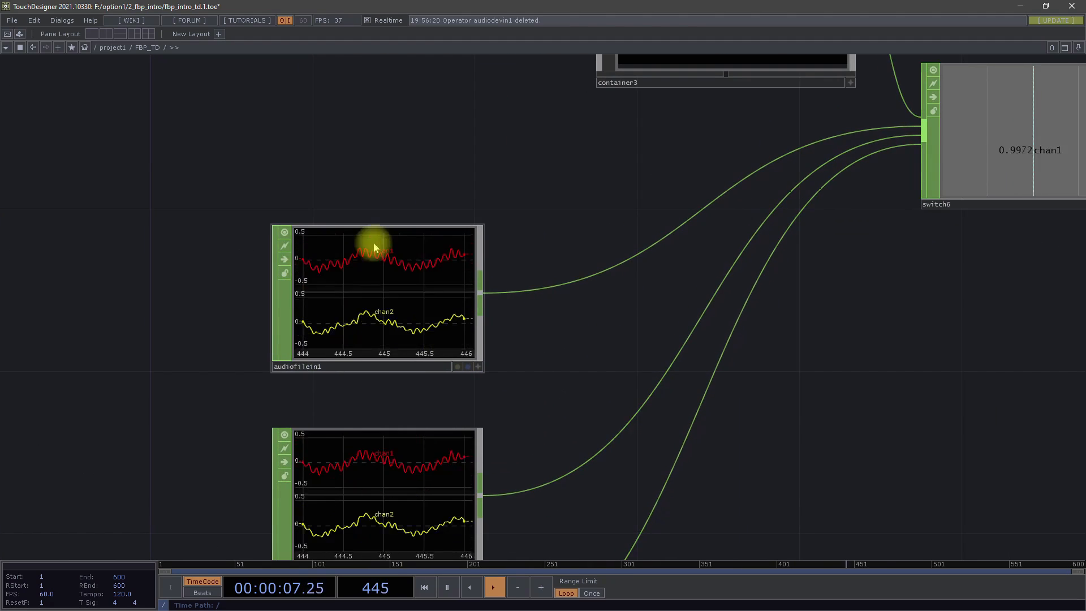
pyautogui.click(473, 146)
pyautogui.moveTo(473, 146); pyautogui.dragTo(450, 371)
pyautogui.moveTo(482, 301); pyautogui.dragTo(473, 385)
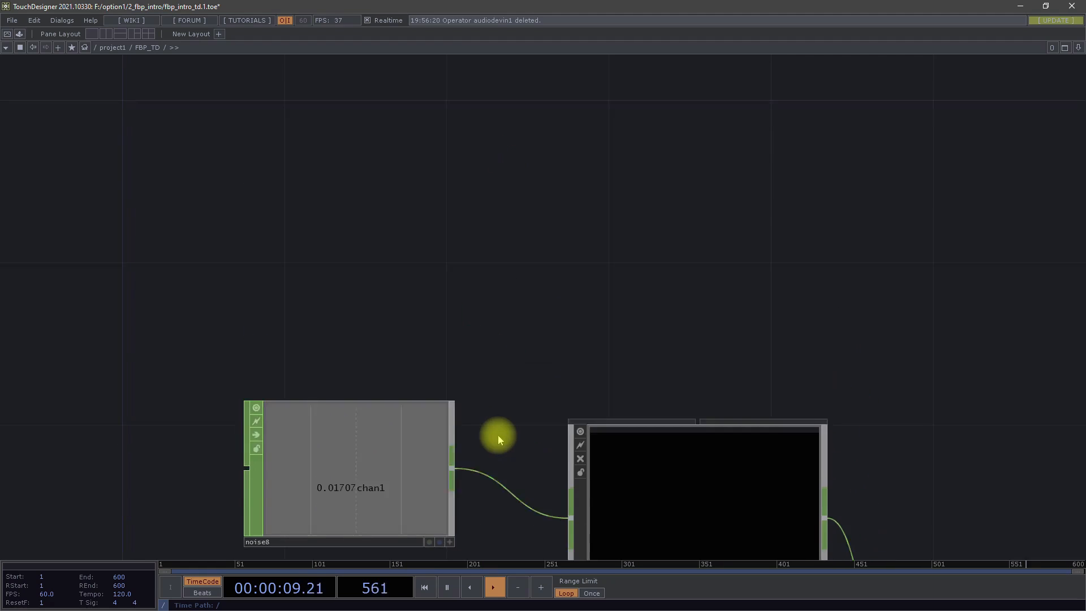
# - Review the whole network, comparing the CHOP examples with the neighbouring TOP, SOP and other operator family columns
pyautogui.scroll(-6, 497, 434)
pyautogui.moveTo(541, 394); pyautogui.dragTo(444, 272)
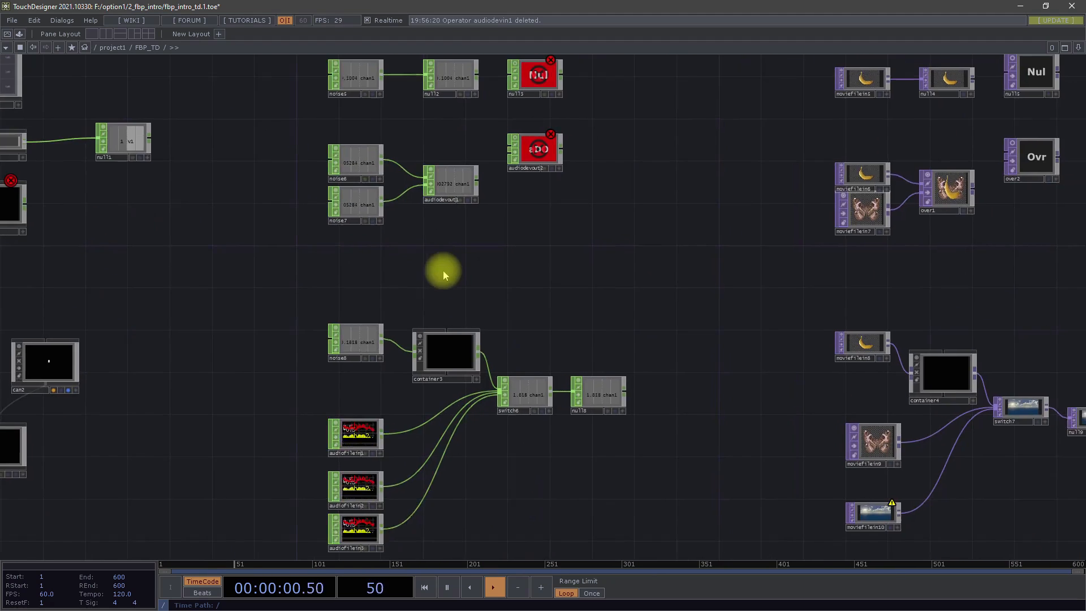
pyautogui.scroll(-5, 445, 272)
pyautogui.moveTo(478, 215); pyautogui.dragTo(363, 166)
pyautogui.moveTo(426, 433); pyautogui.dragTo(439, 371)
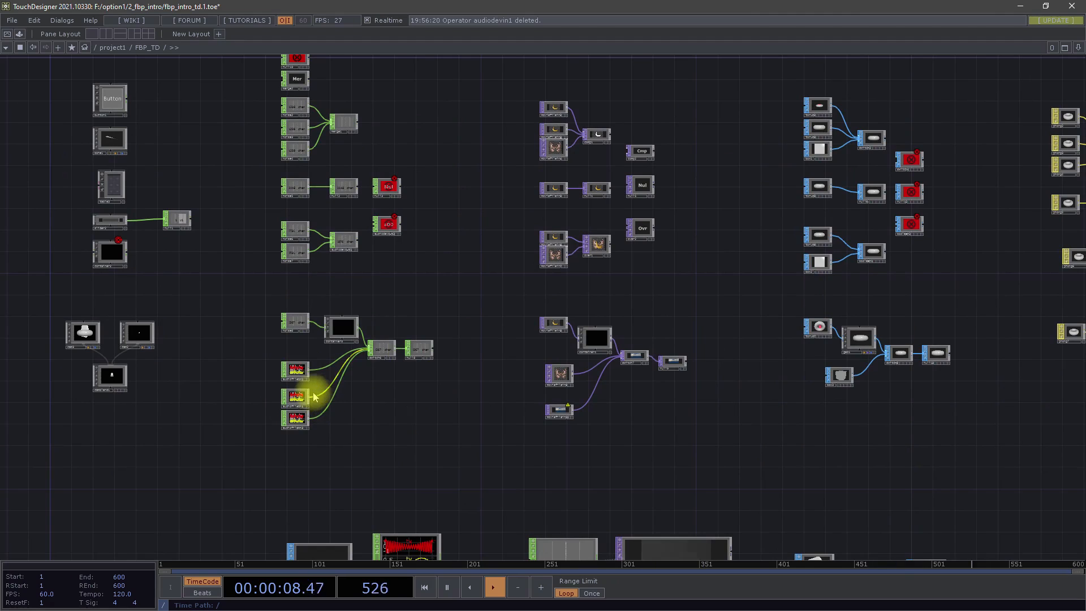
pyautogui.moveTo(505, 433); pyautogui.dragTo(511, 224)
pyautogui.moveTo(635, 265); pyautogui.dragTo(540, 444)
pyautogui.moveTo(663, 198); pyautogui.dragTo(632, 323)
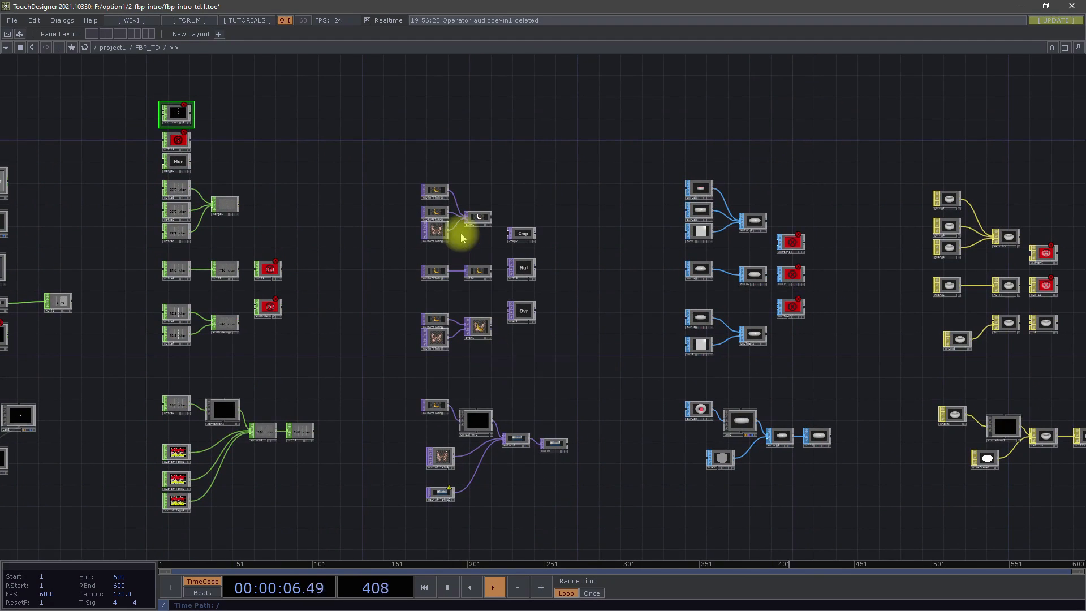
# - Look through the list of available TOP operators without creating one
pyautogui.scroll(4, 460, 232)
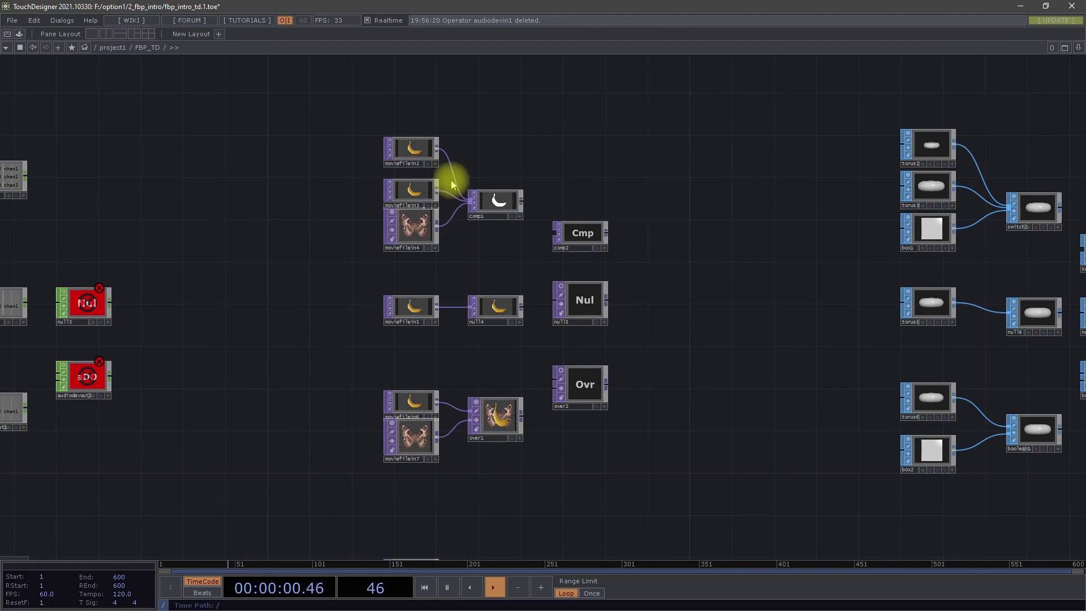
pyautogui.press('Tab')
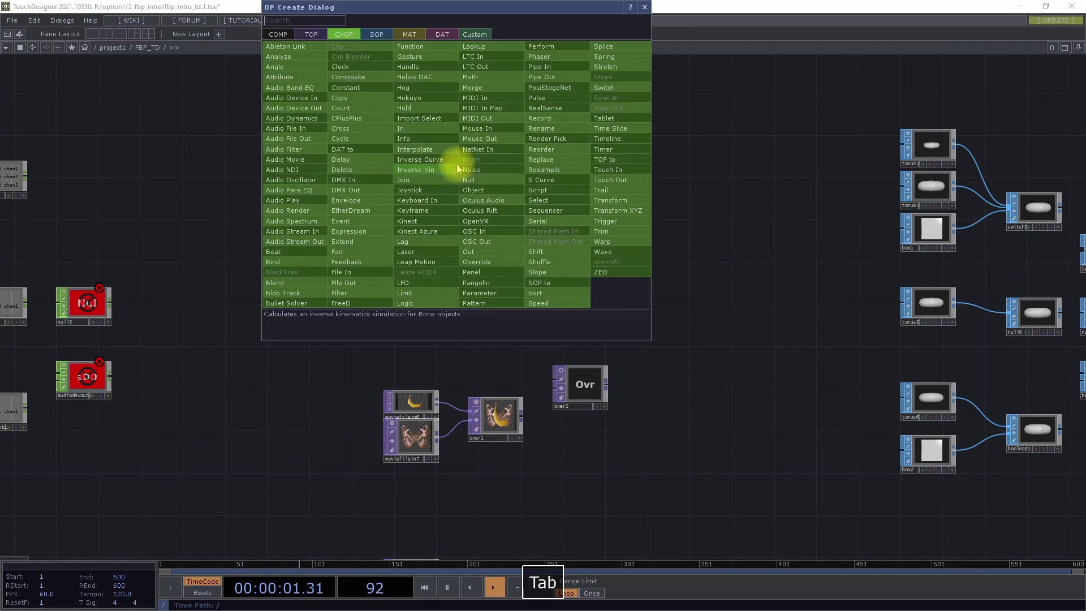
pyautogui.click(312, 34)
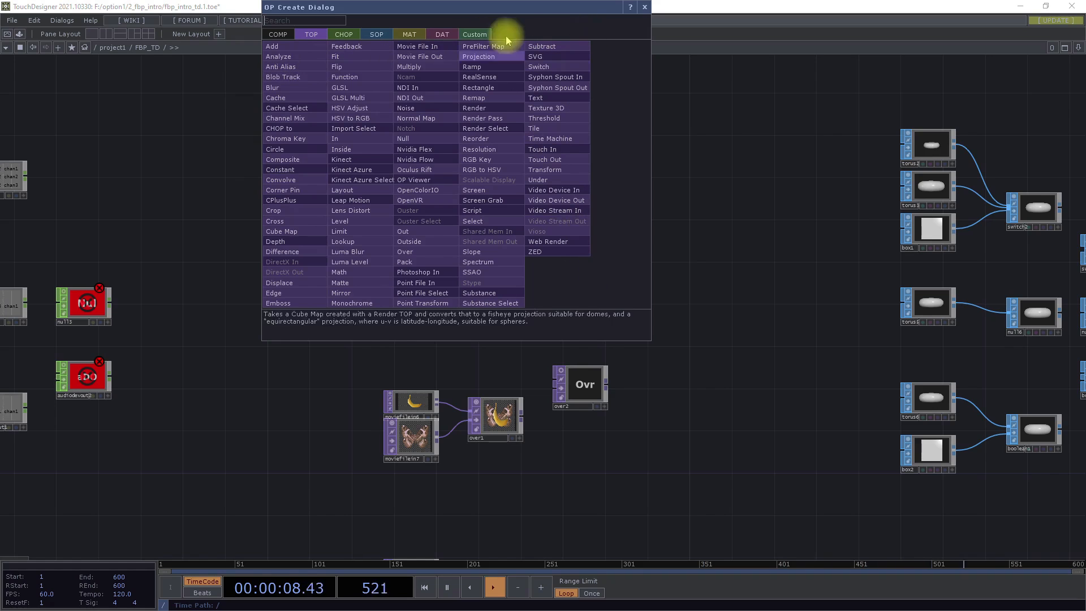
pyautogui.click(714, 267)
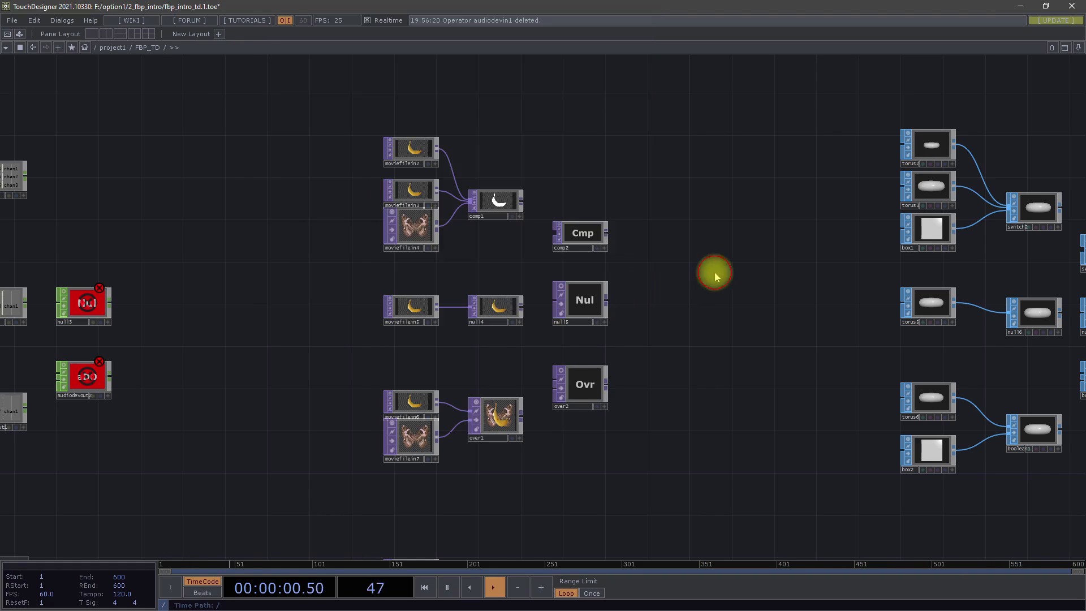
# - Select moviefilein2 and move moviefilein4 down so that it no longer overlaps moviefilein3
pyautogui.scroll(5, 511, 149)
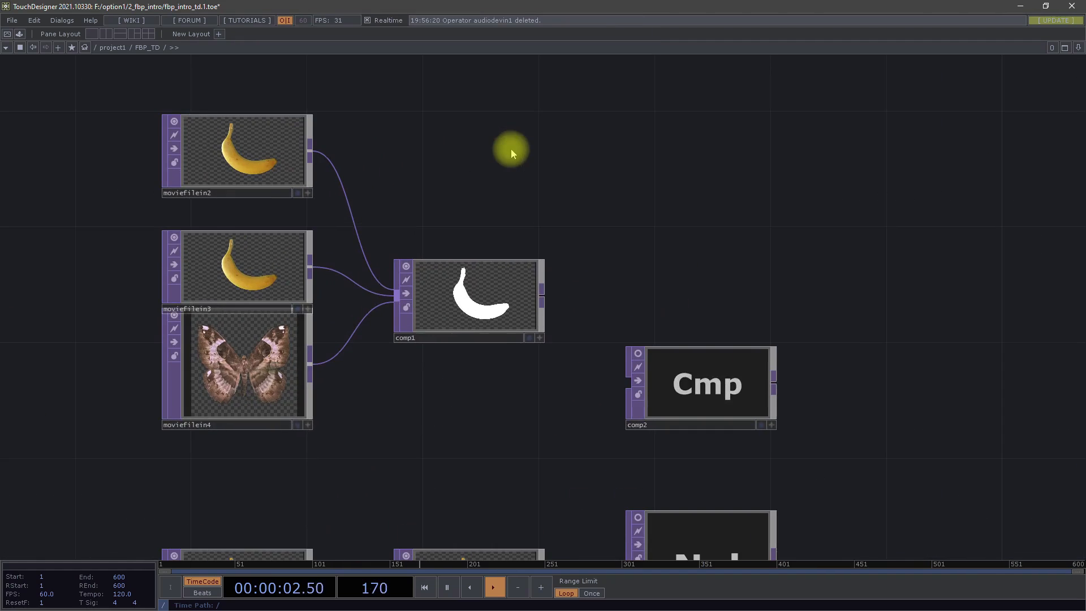
pyautogui.moveTo(323, 109); pyautogui.dragTo(423, 219)
pyautogui.click(435, 211)
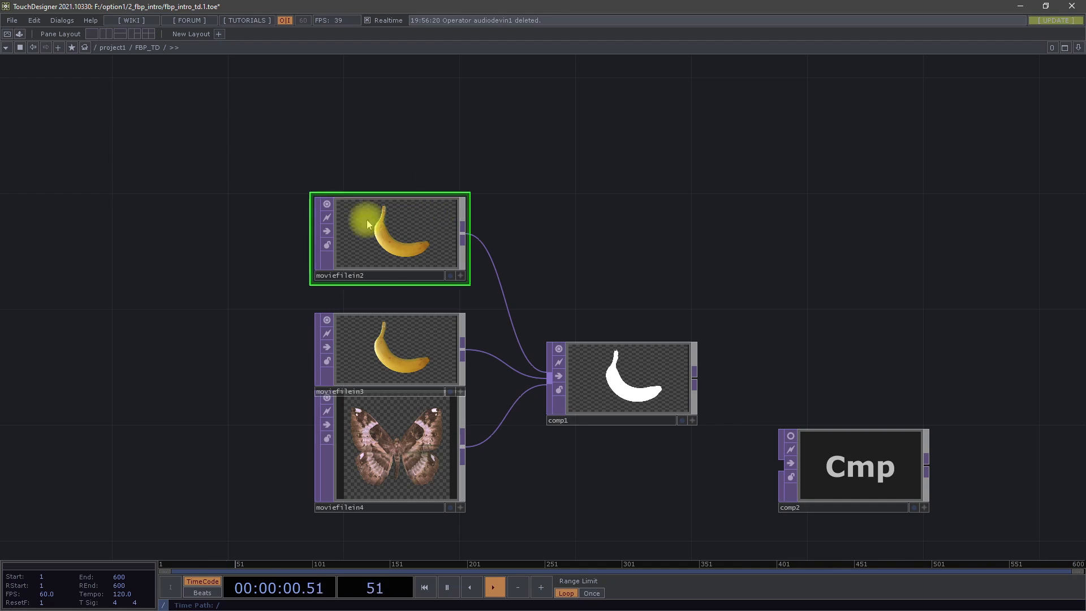
pyautogui.moveTo(409, 439); pyautogui.dragTo(409, 468)
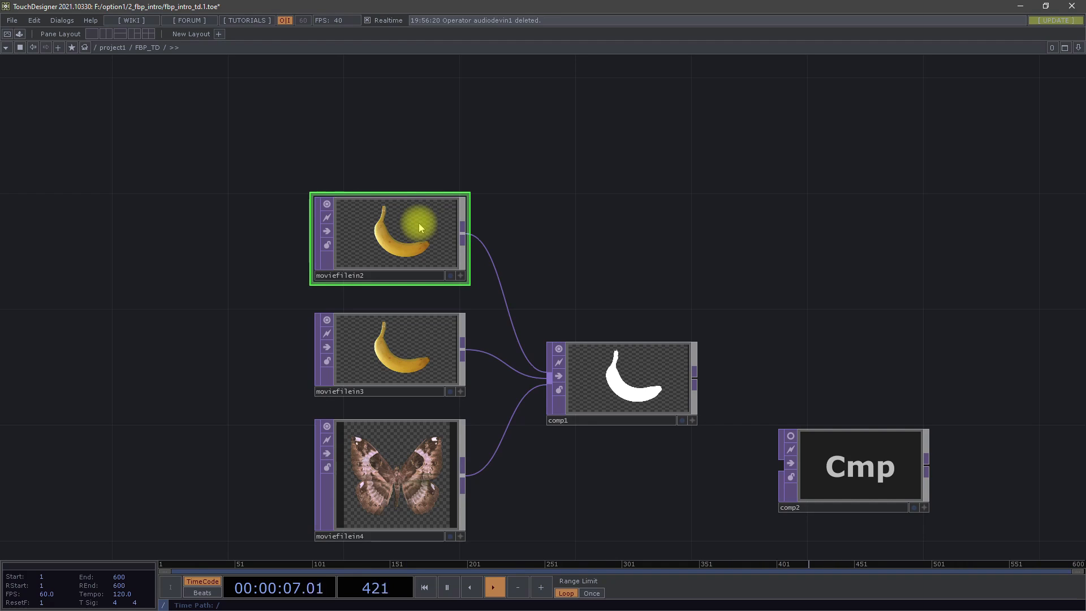
# - Add a Movie File In TOP above comp1 and load the Butterfly1 sample image into it
pyautogui.doubleClick(563, 189)
pyautogui.click(518, 65)
pyautogui.click(583, 164)
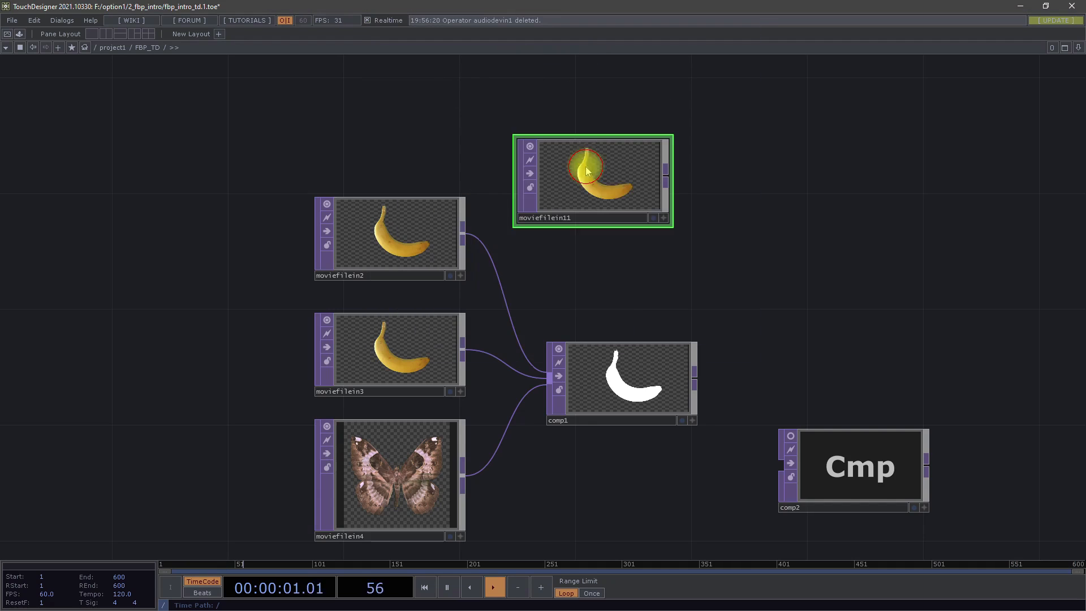
pyautogui.press('p')
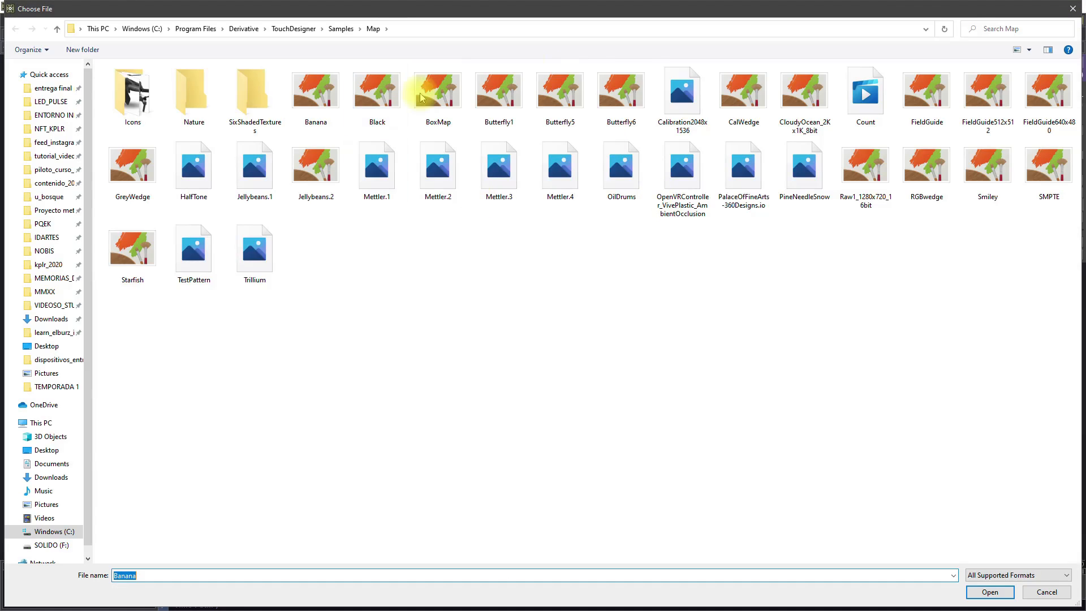
pyautogui.click(496, 96)
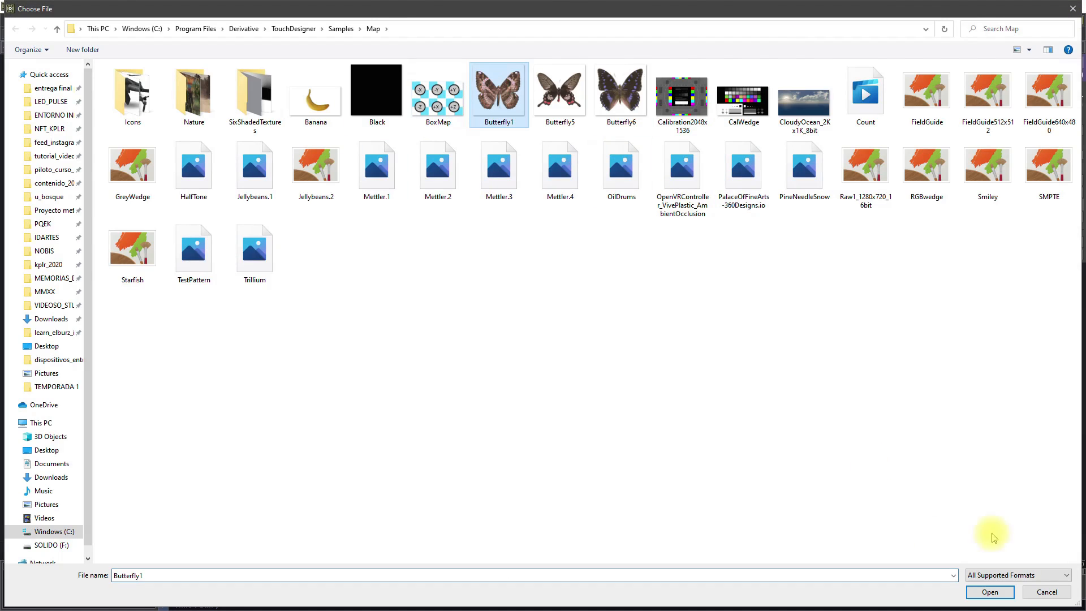
pyautogui.click(990, 592)
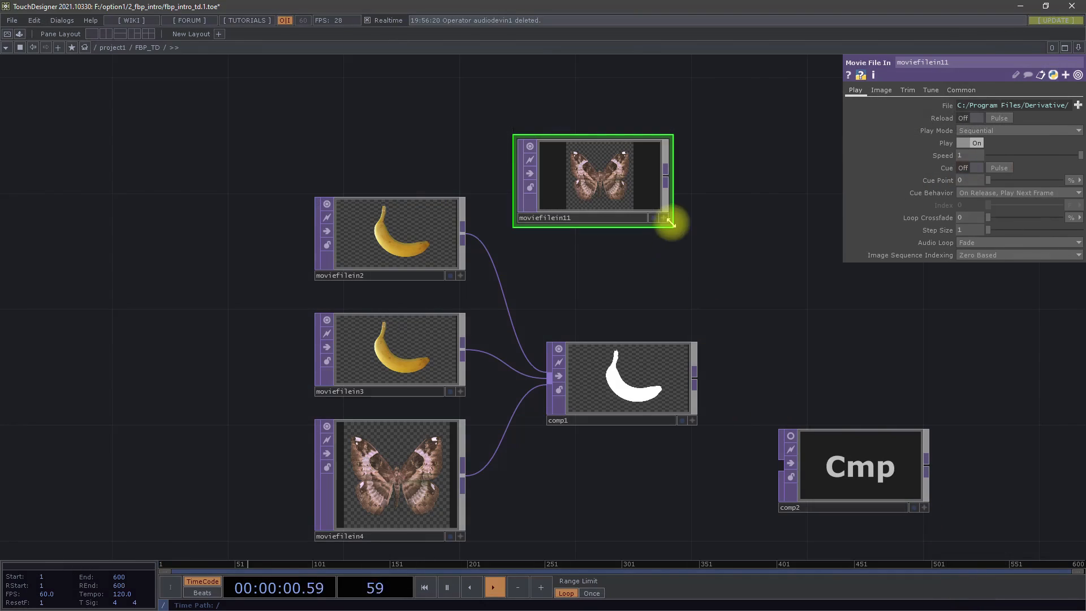
# - Move the new butterfly Movie File In node directly above moviefilein2, and delete it
pyautogui.moveTo(555, 165); pyautogui.dragTo(380, 106)
pyautogui.moveTo(583, 215); pyautogui.dragTo(582, 262)
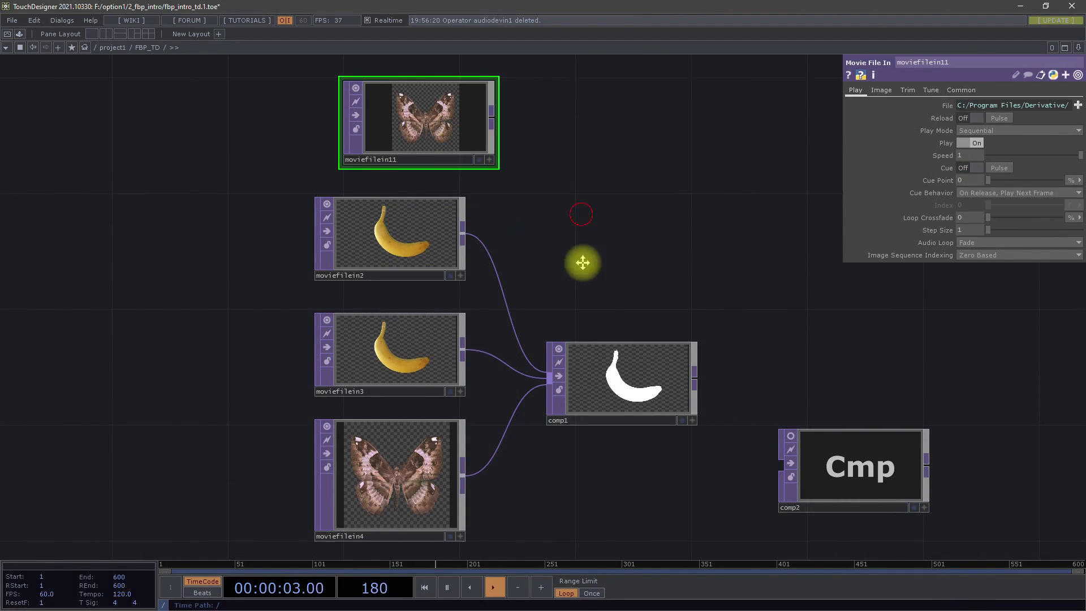
pyautogui.moveTo(382, 163); pyautogui.dragTo(350, 153)
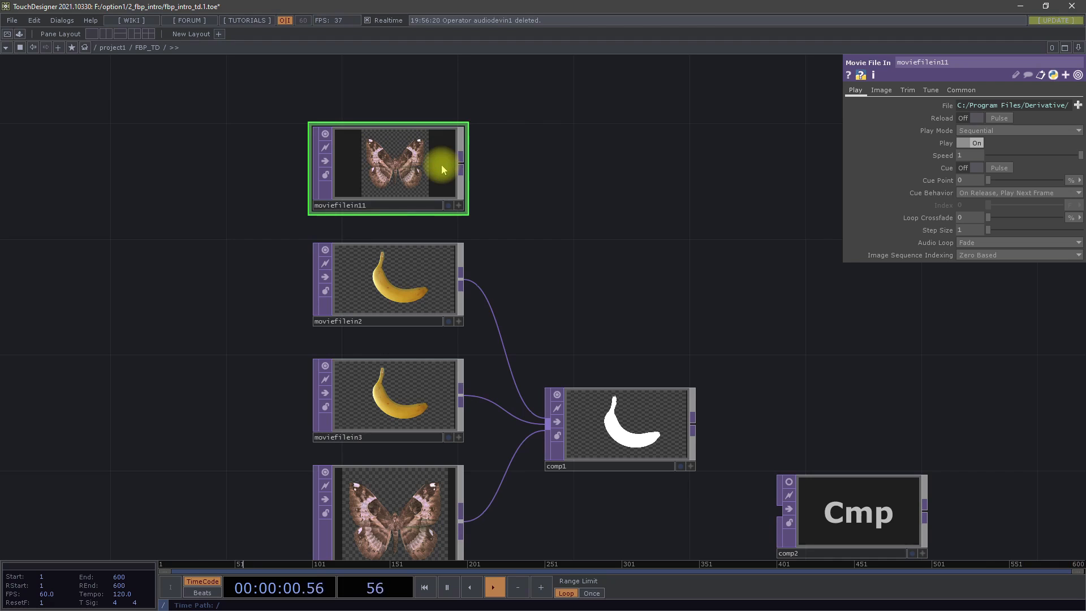
pyautogui.press('Delete')
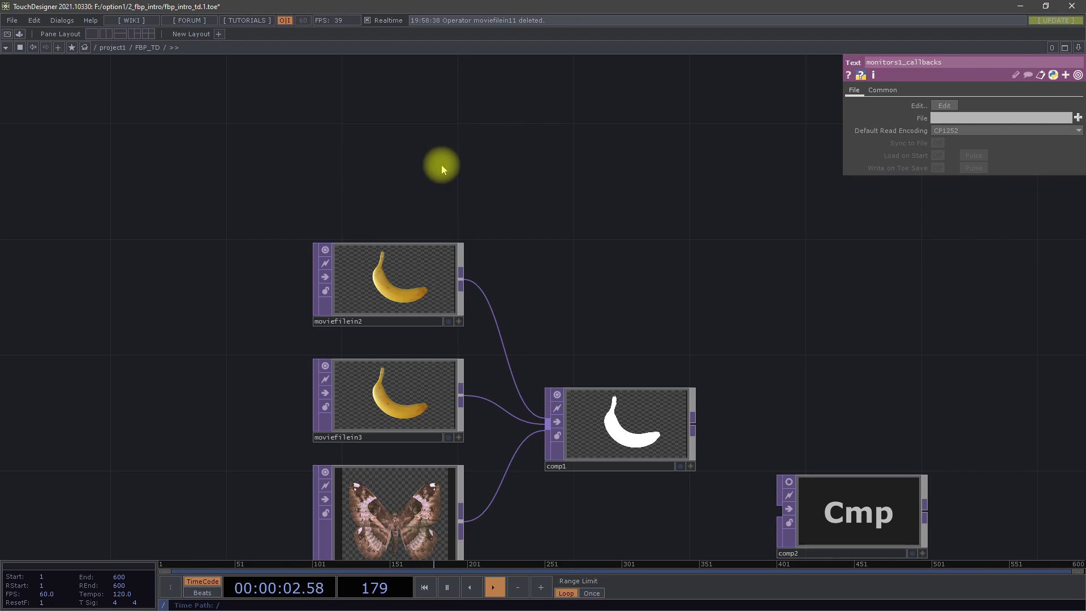
pyautogui.moveTo(533, 281); pyautogui.dragTo(555, 207)
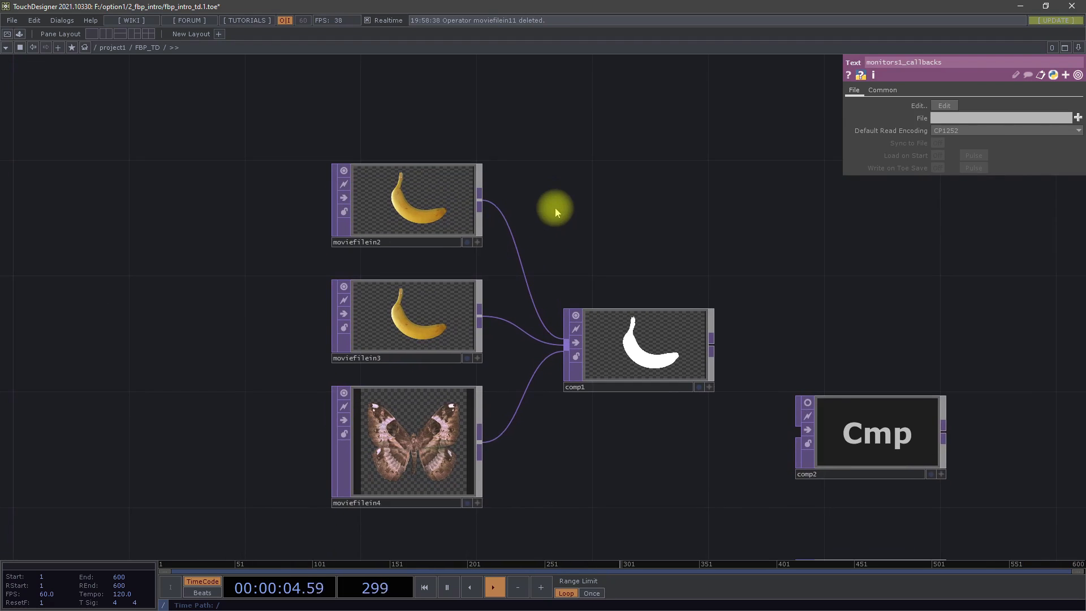
# - Inspect the parameters of the banana source moviefilein2 and of comp1, the Composite TOP that merges the three Movie File In nodes
pyautogui.click(402, 200)
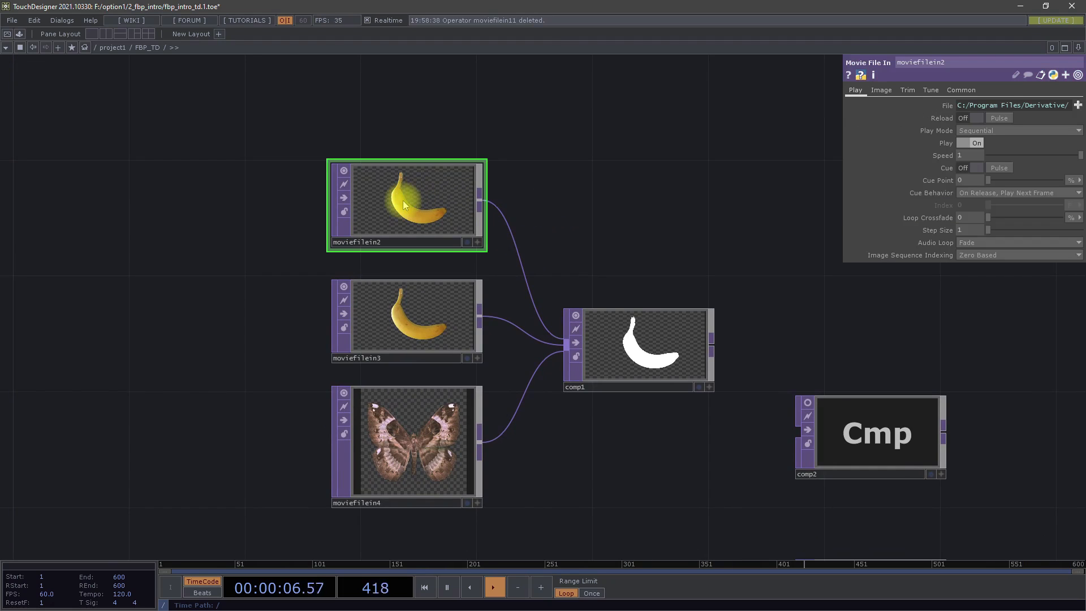
pyautogui.middleClick(453, 196)
pyautogui.moveTo(454, 196); pyautogui.dragTo(457, 98, button='middle')
pyautogui.moveTo(554, 155); pyautogui.dragTo(432, 131)
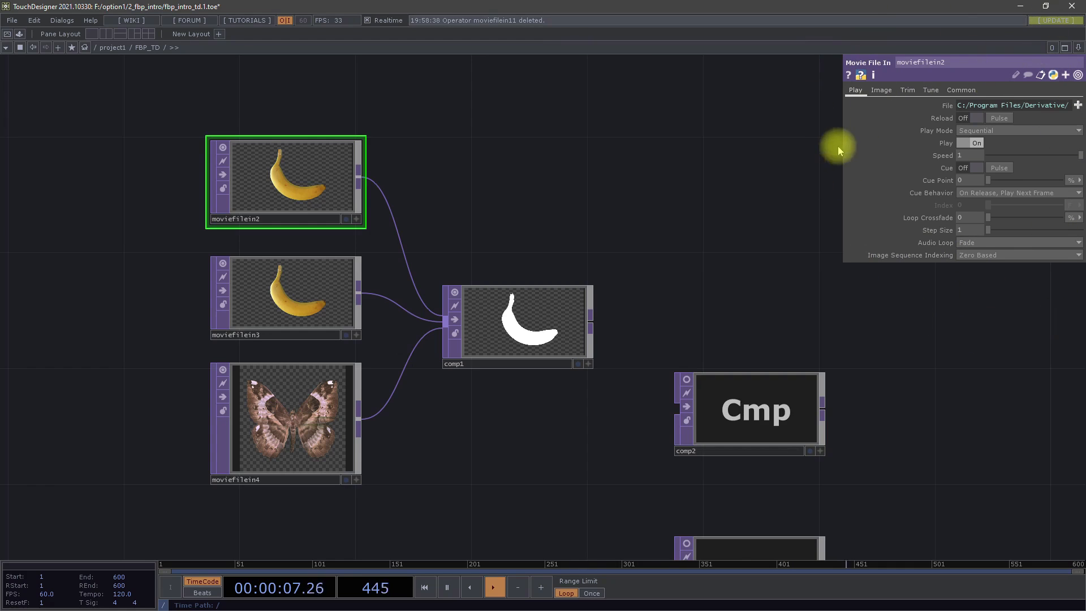
pyautogui.click(564, 314)
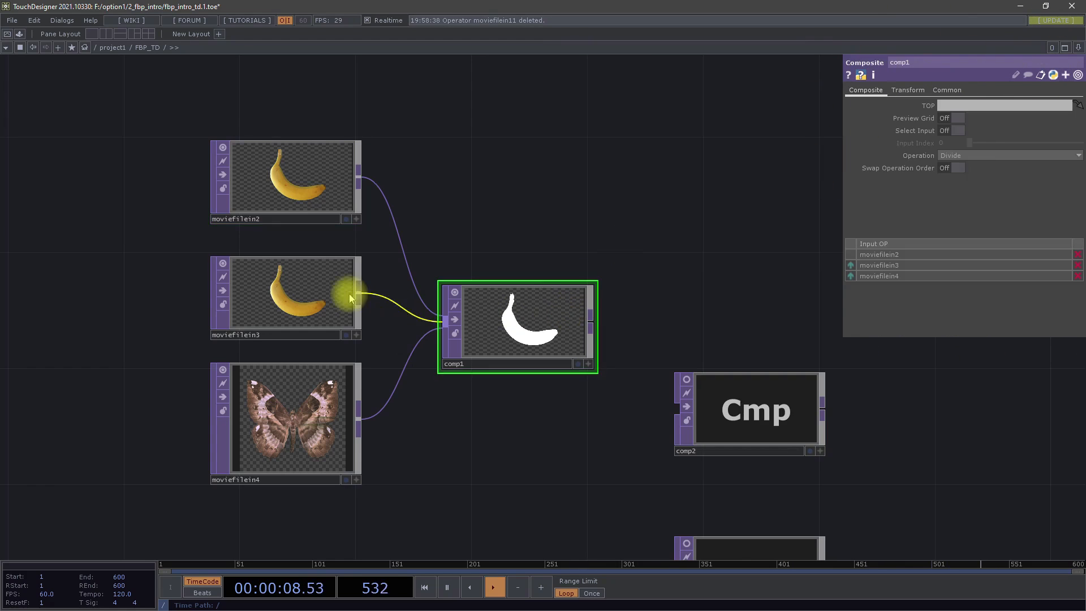
# - Compare the connected comp1 with the unconnected comp2 by viewing their parameters, and select moviefilein2 again
pyautogui.click(290, 369)
pyautogui.click(469, 343)
pyautogui.click(740, 412)
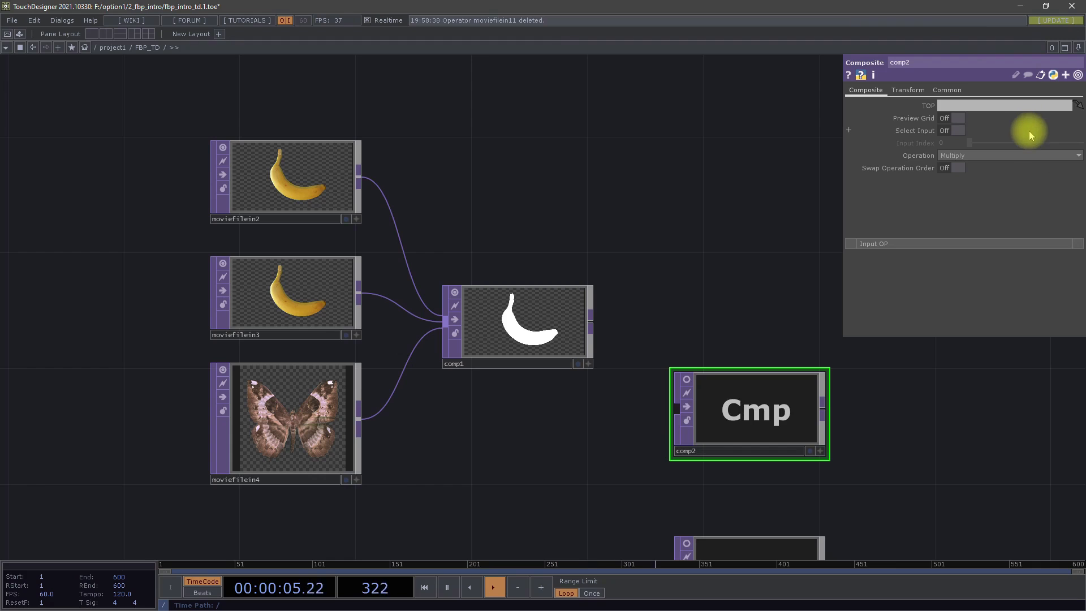
pyautogui.click(547, 311)
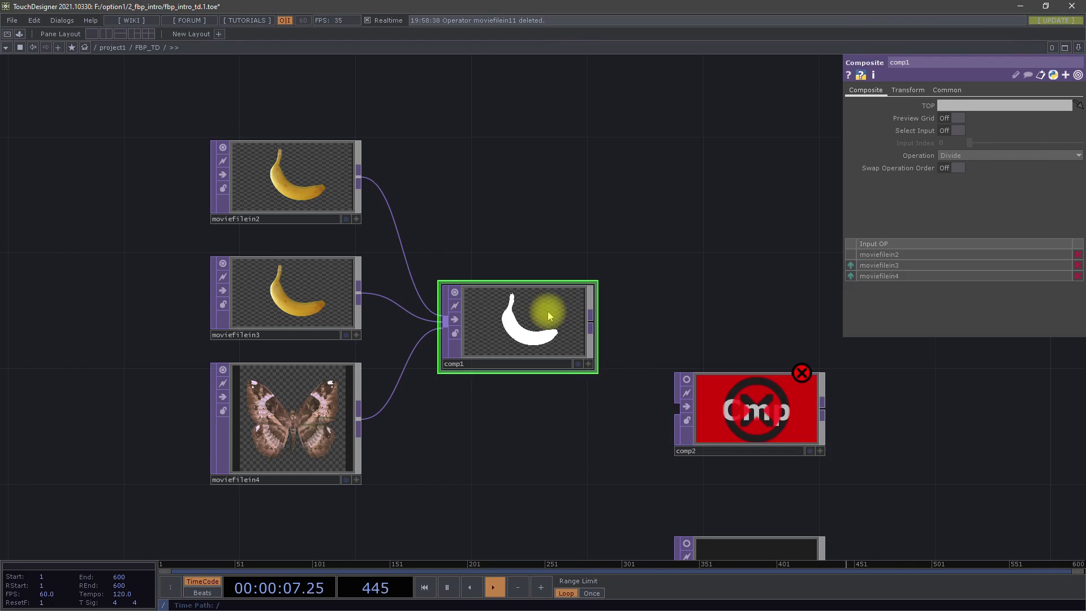
pyautogui.click(310, 198)
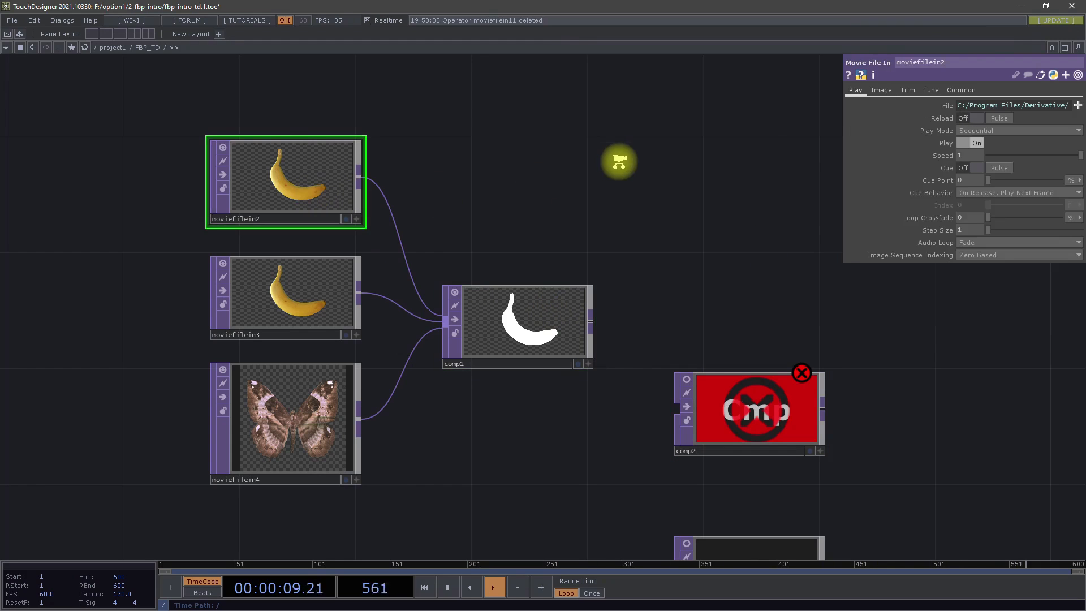
# - Examine the single-input example below the composite network, where moviefilein5 feeds the Null TOP null4
pyautogui.scroll(-5, 618, 162)
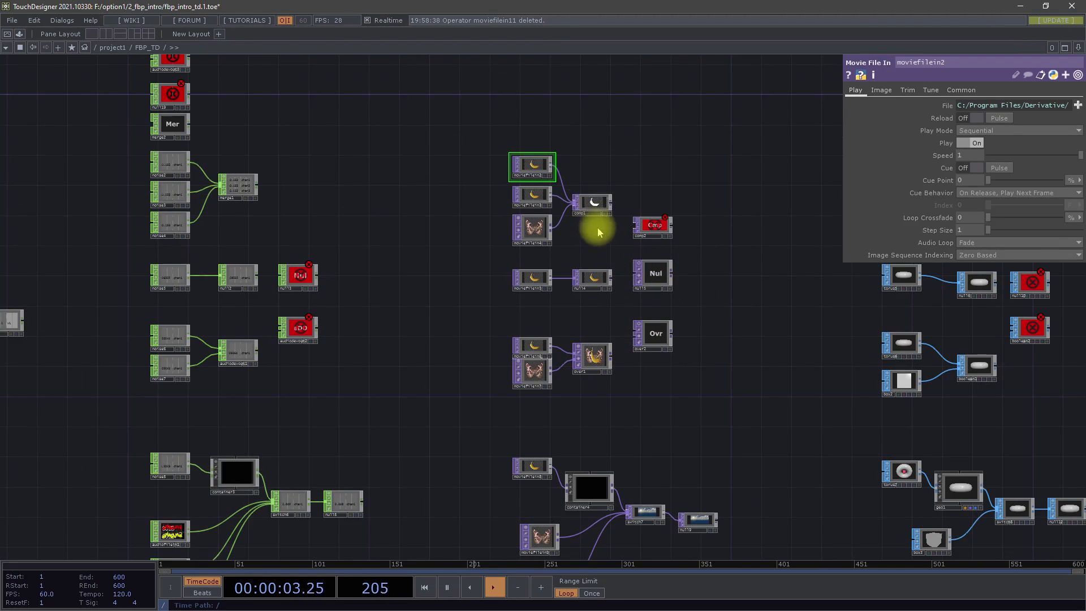
pyautogui.scroll(5, 598, 230)
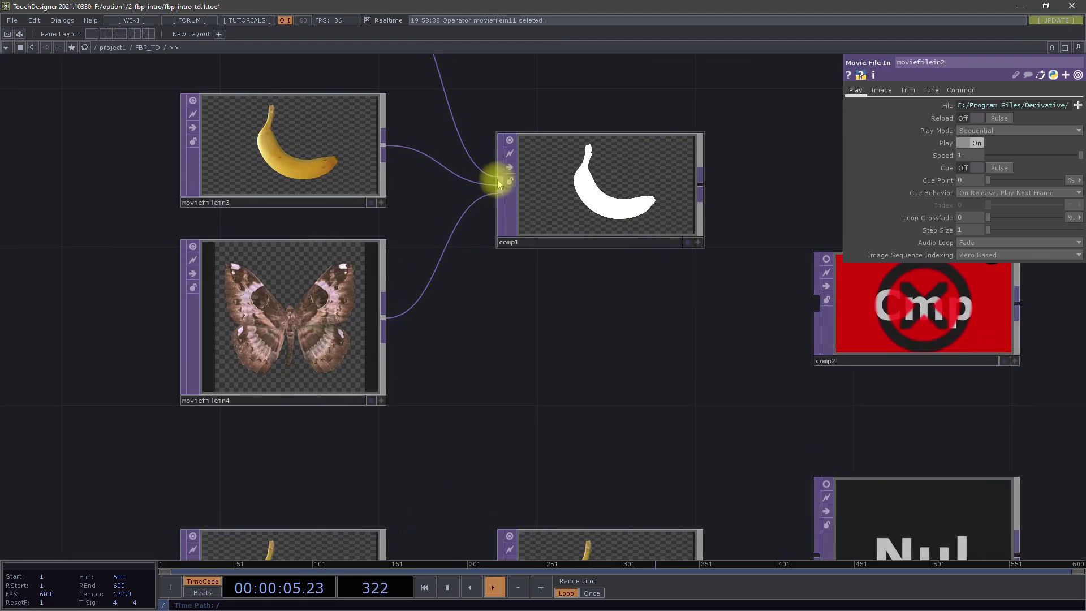
pyautogui.moveTo(611, 424); pyautogui.dragTo(630, 158)
pyautogui.scroll(1, 534, 342)
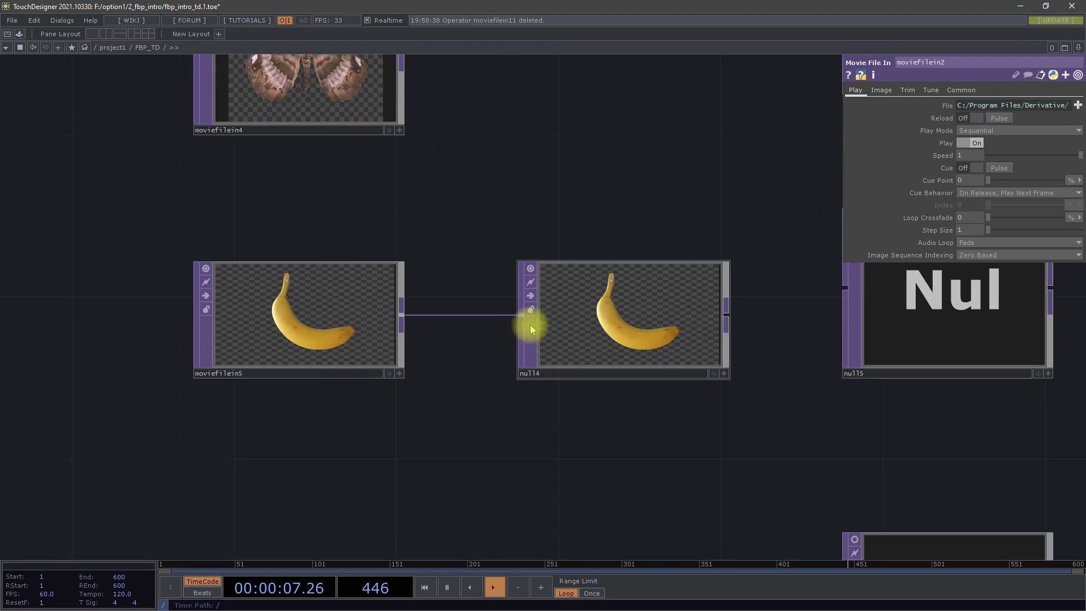